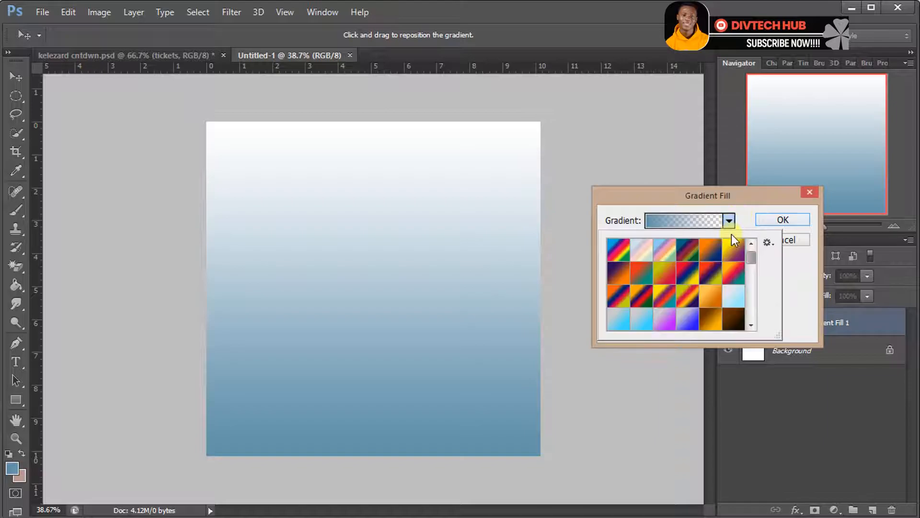
Step: Choose the light-orange-to-red-orange gradient preset for the gradient fill
scroll(721, 293, down, 5)
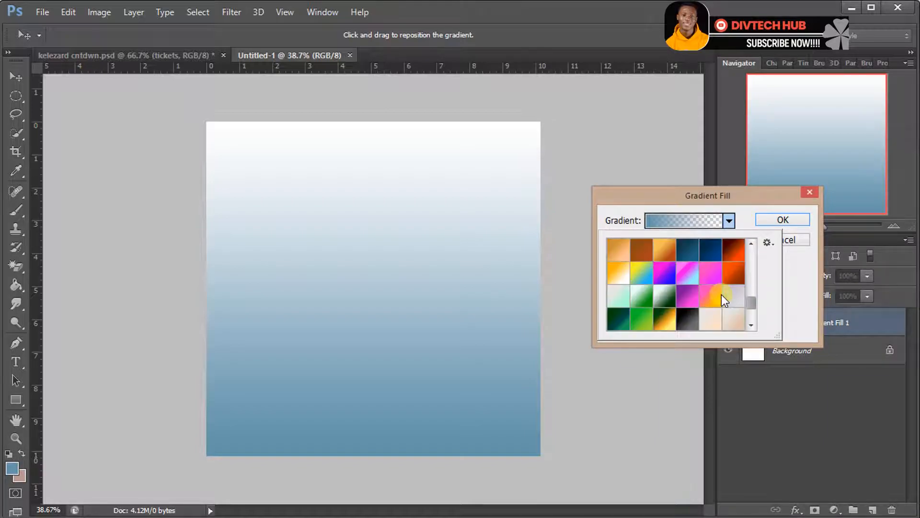
click(712, 320)
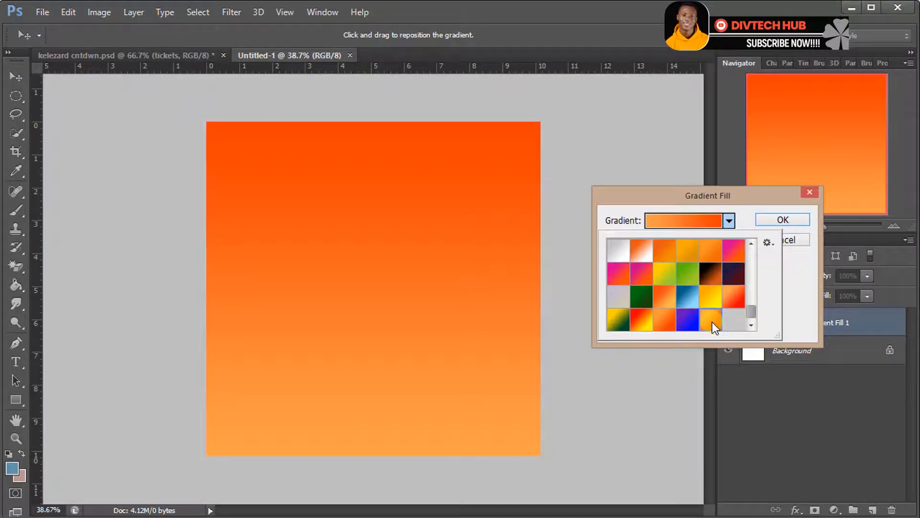
Step: Inspect the hex colour codes of the gradient's end and start colour stops
click(699, 223)
drag(425, 168, 528, 115)
double_click(564, 374)
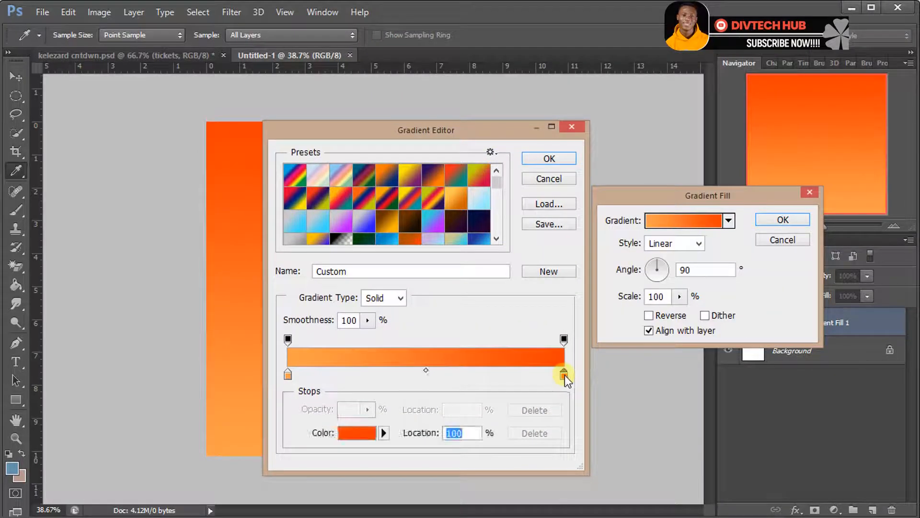
drag(611, 437, 522, 207)
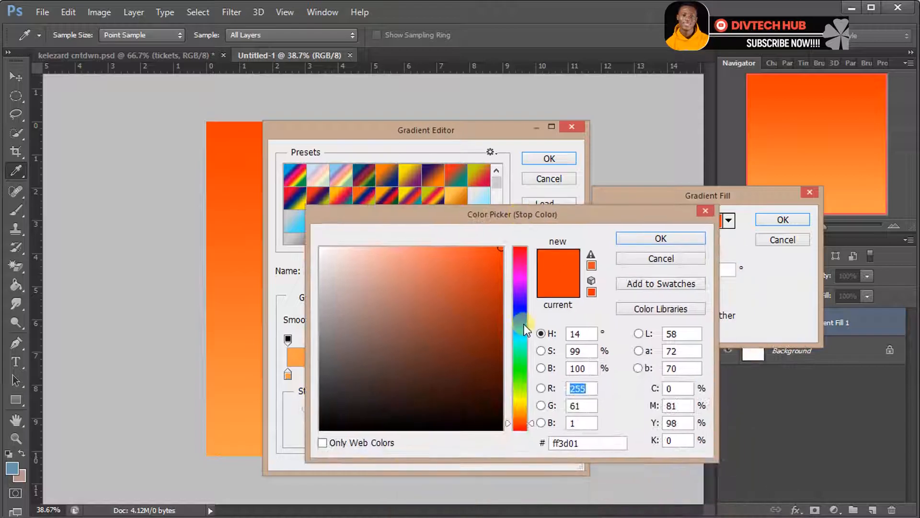
click(585, 445)
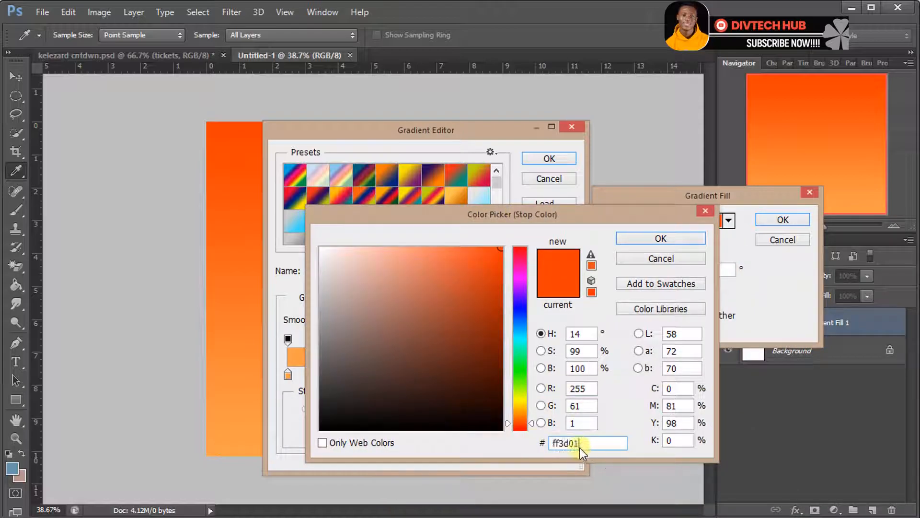
click(624, 240)
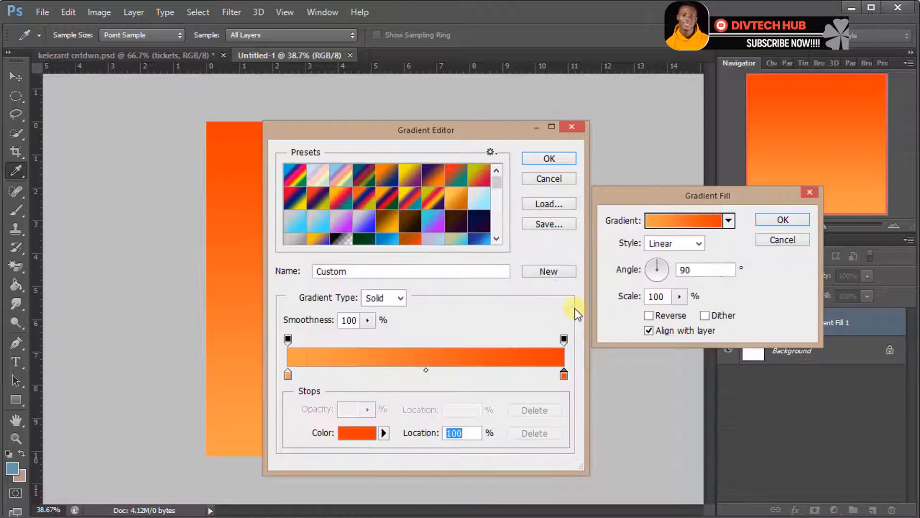
double_click(288, 374)
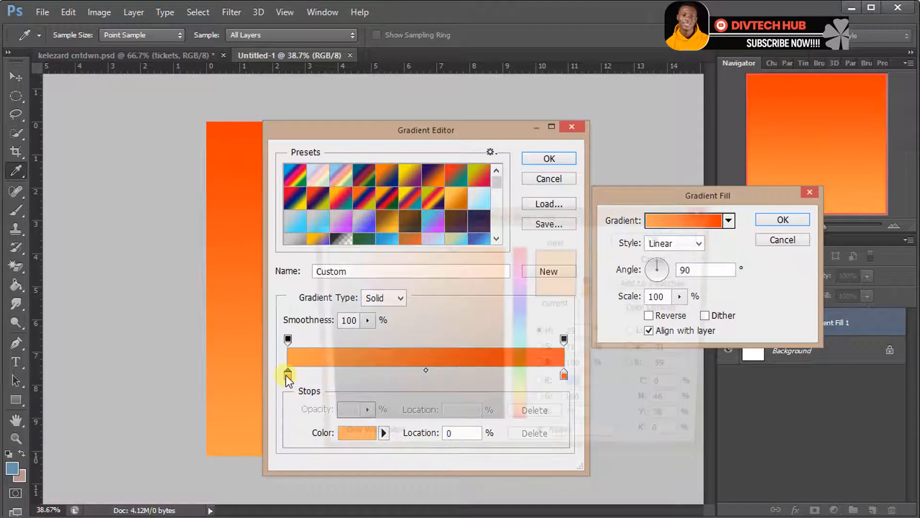
double_click(570, 442)
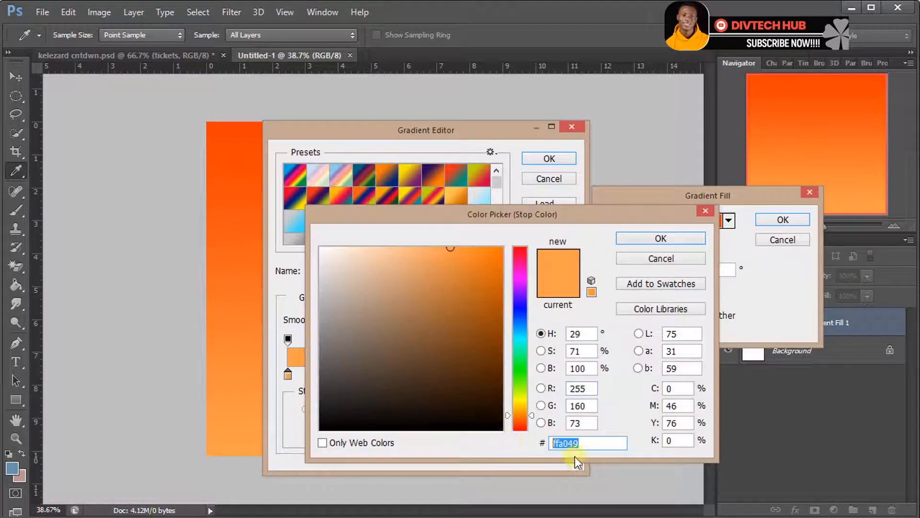
click(628, 256)
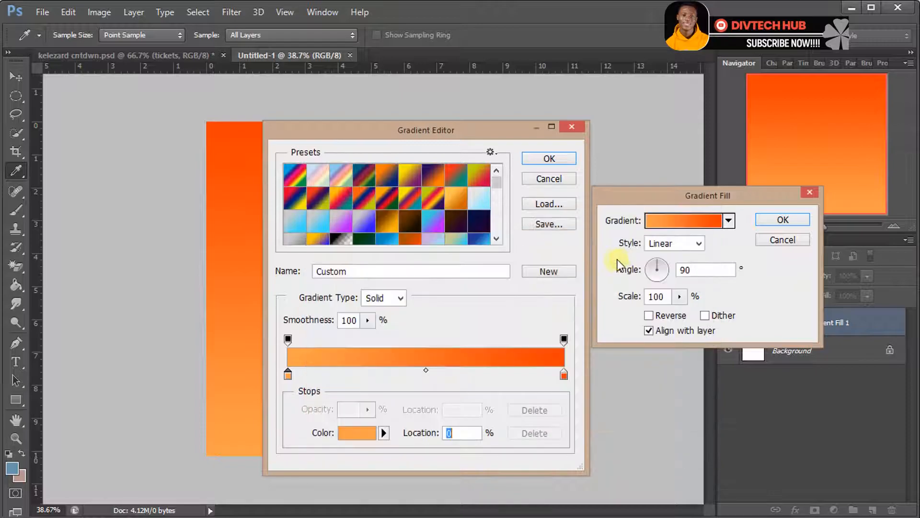
Step: Leave the gradient definition as it is and apply the orange linear gradient fill to the canvas
click(557, 180)
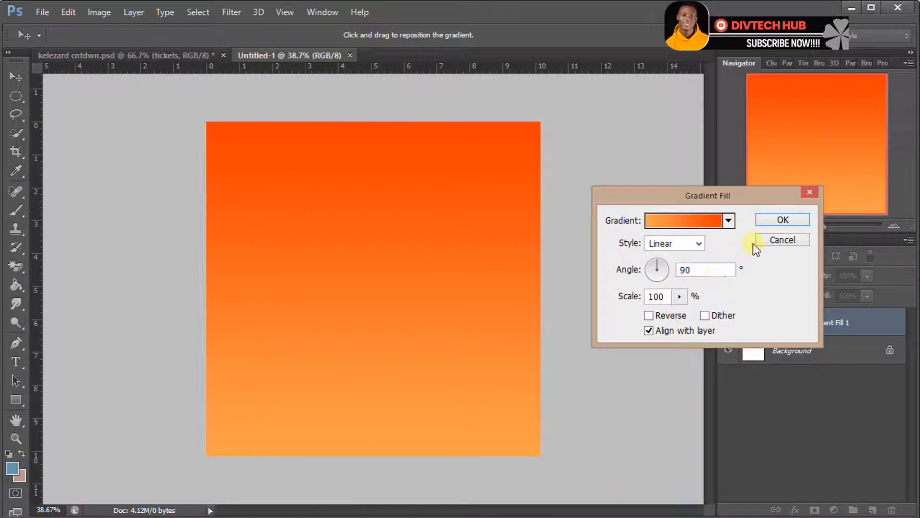
click(781, 220)
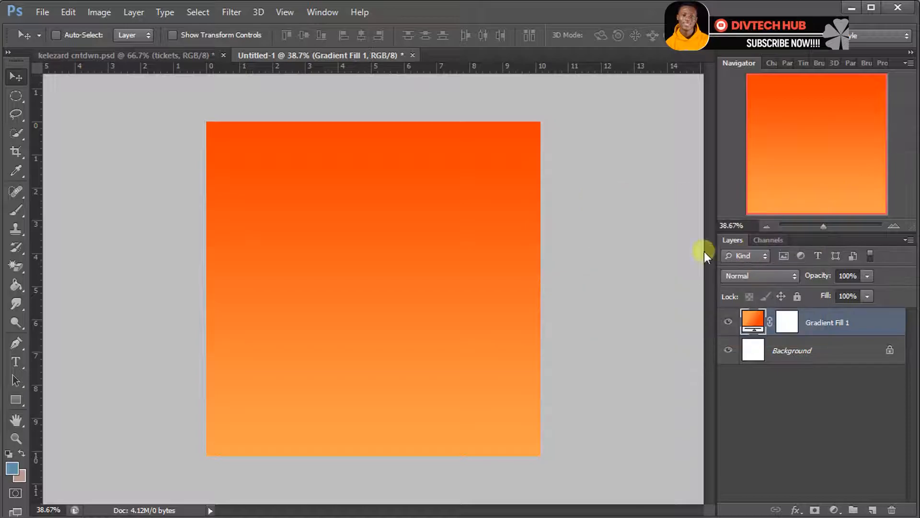
Step: Place the Christmas ornament photo flush with the canvas's upper edge and set its blend mode to Overlay
click(41, 21)
click(94, 245)
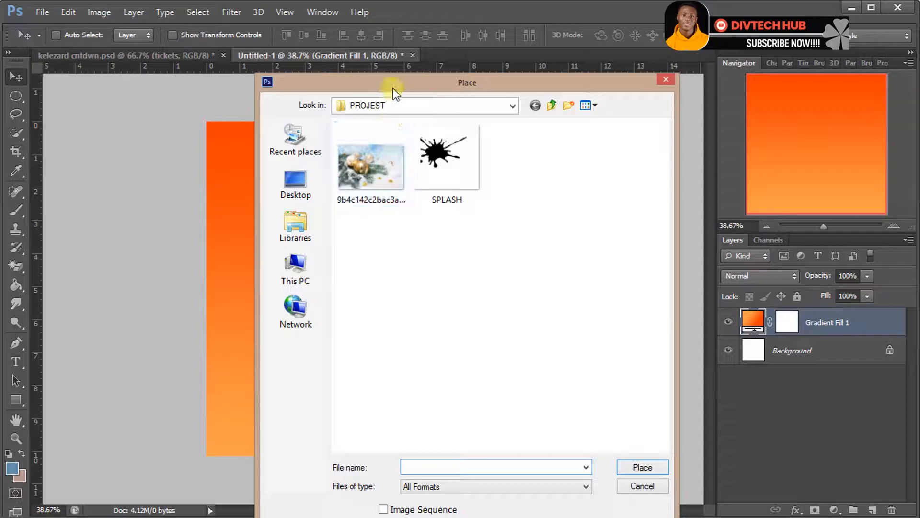
double_click(371, 167)
drag(344, 238, 344, 197)
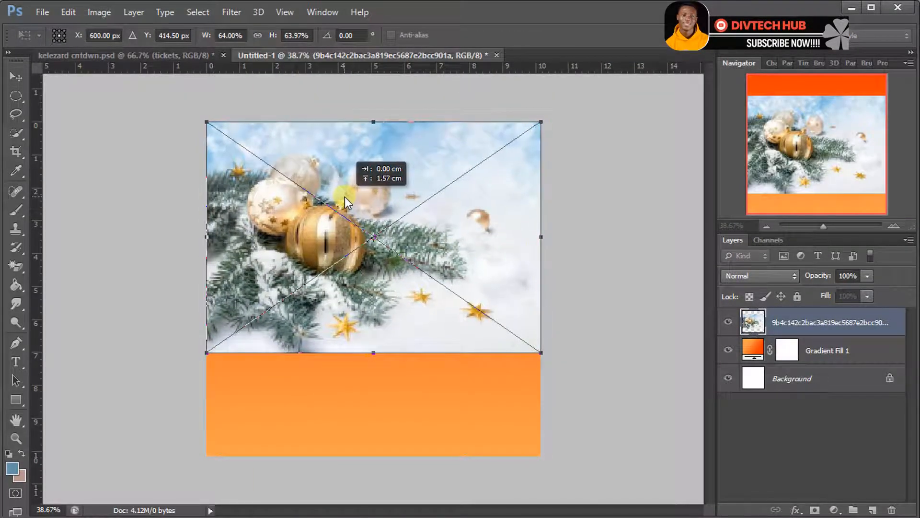
key(Return)
click(746, 275)
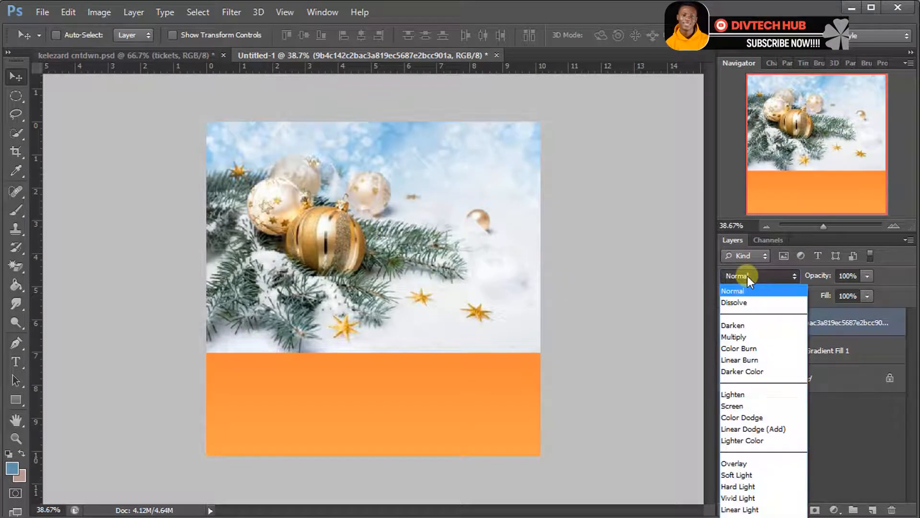
click(749, 463)
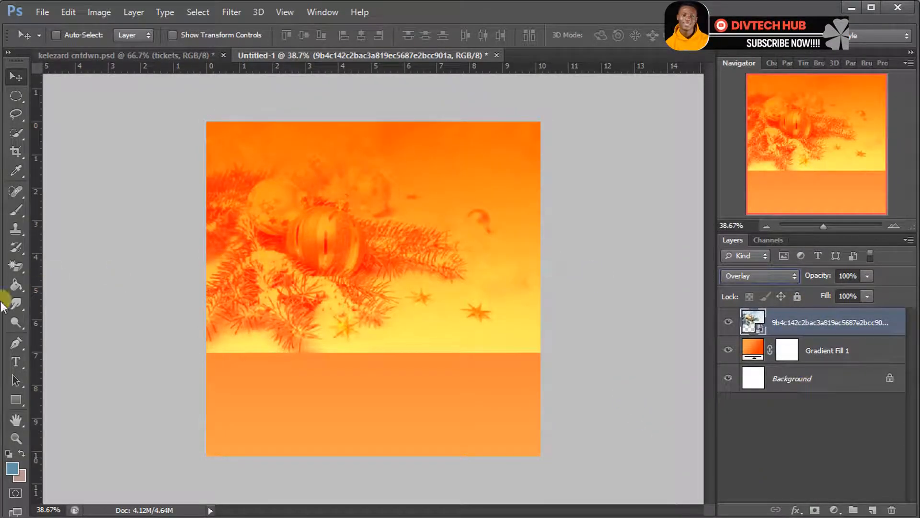
Step: Draw a rectangle of about 1286 × 651 px across the lower part of the canvas and fill it with white (ffffff)
click(18, 396)
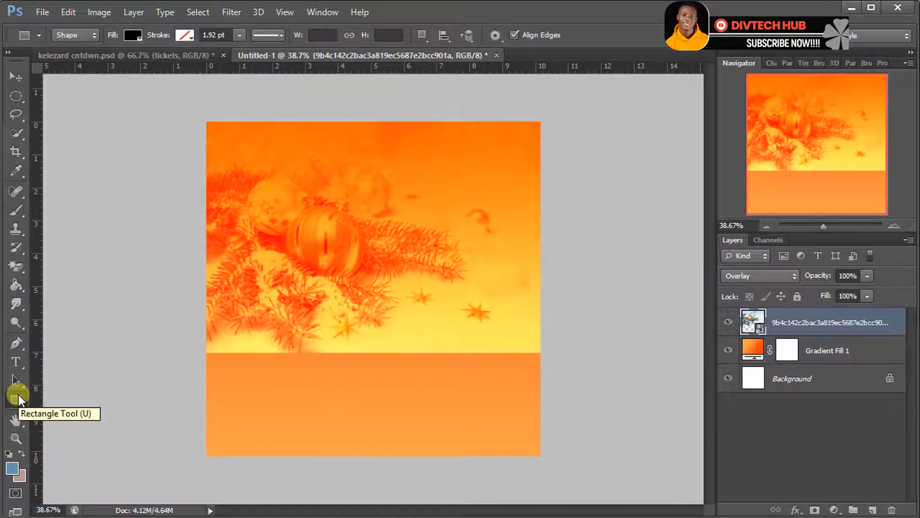
drag(198, 307, 553, 488)
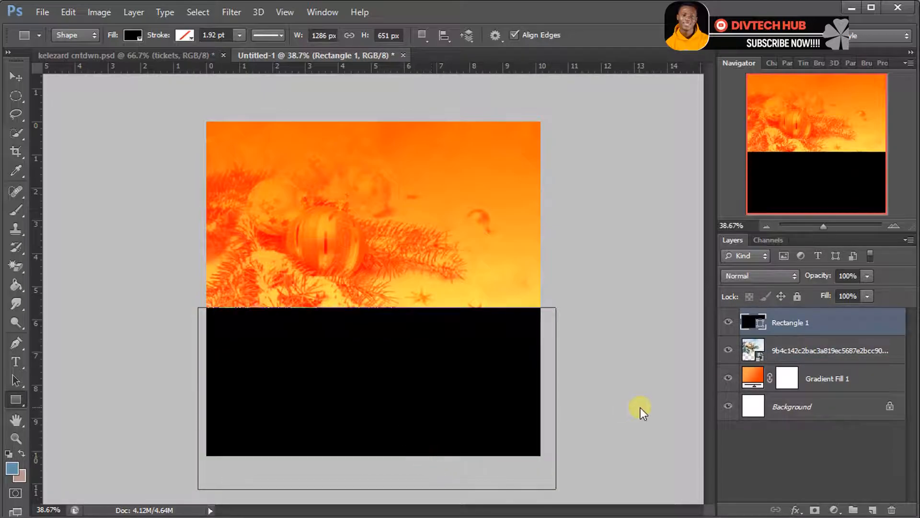
double_click(760, 324)
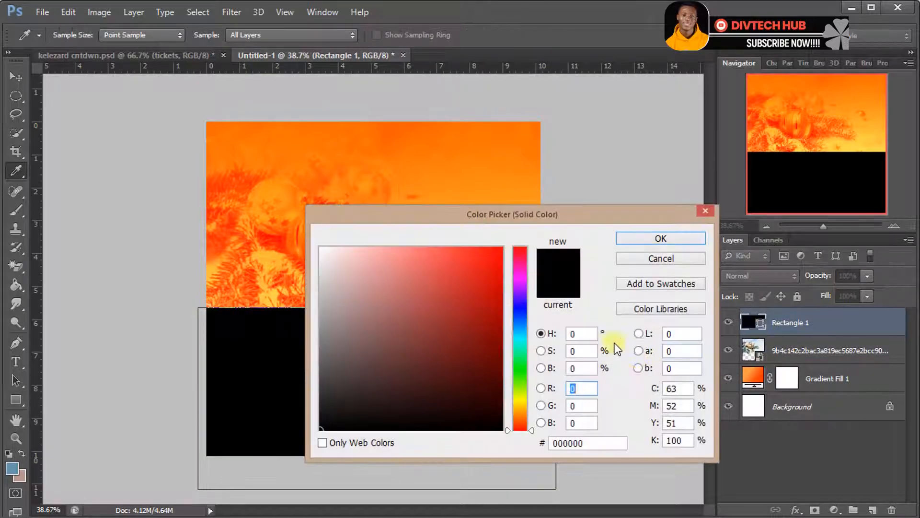
click(393, 263)
drag(396, 265, 319, 247)
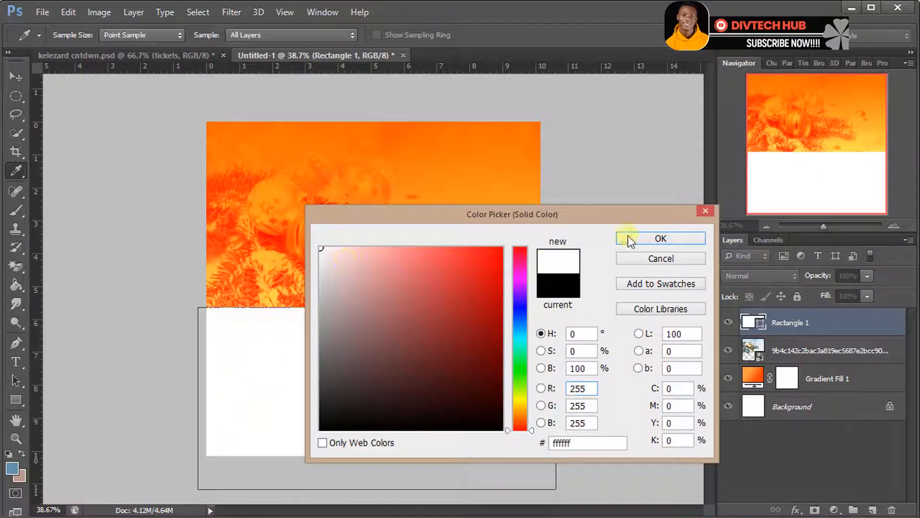
click(642, 237)
Step: Move the white rectangle slightly down so its upper edge sits at about 6 cm on the vertical ruler
key(v)
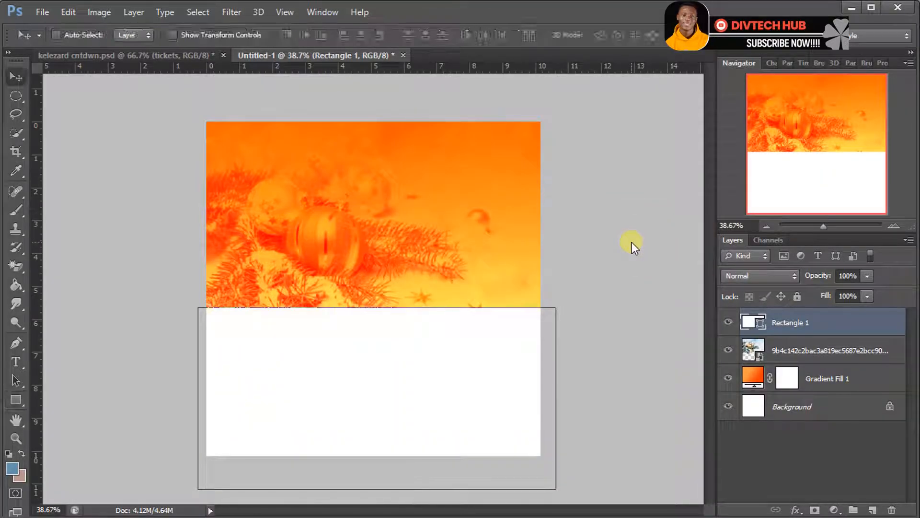
drag(558, 245, 556, 269)
drag(593, 297, 595, 290)
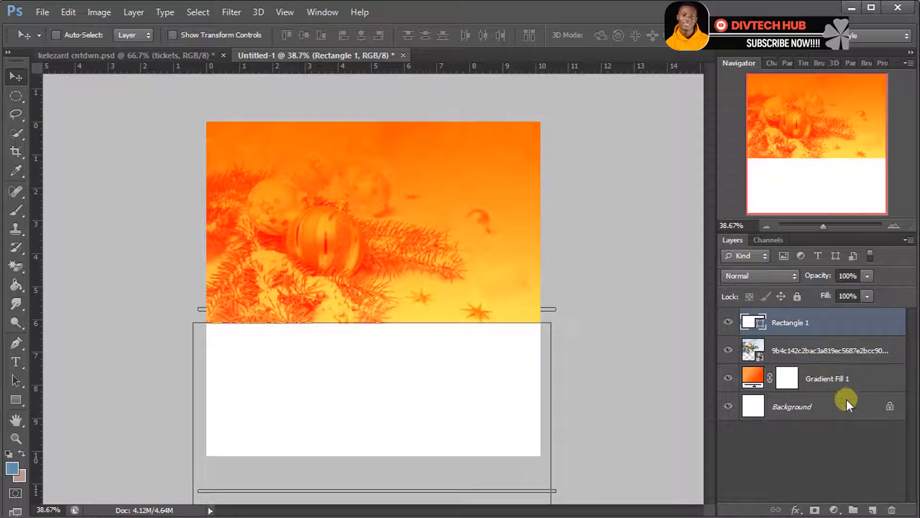
Step: Duplicate the Rectangle 1 layer
click(823, 415)
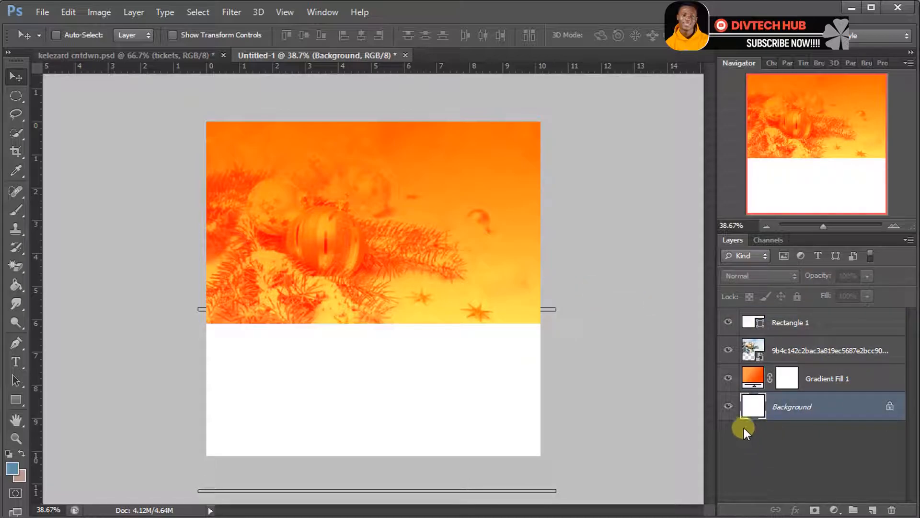
click(791, 326)
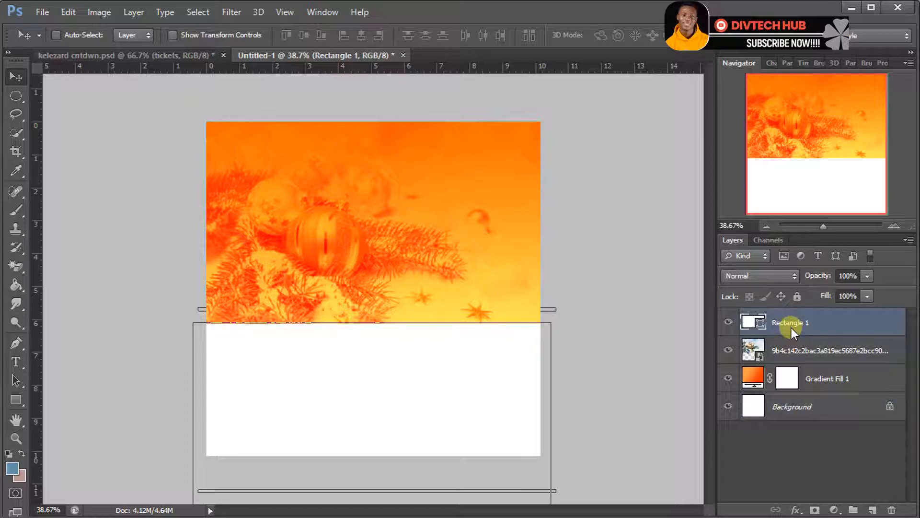
key(ctrl+j)
Step: Fill the original Rectangle 1 with dark red 690404 and nudge it up to show as a thin line above the white copy
click(754, 354)
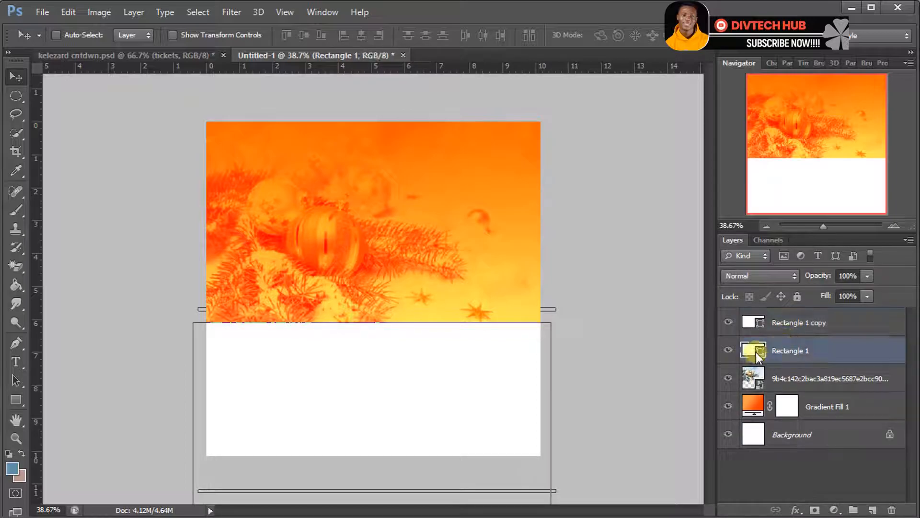
double_click(760, 351)
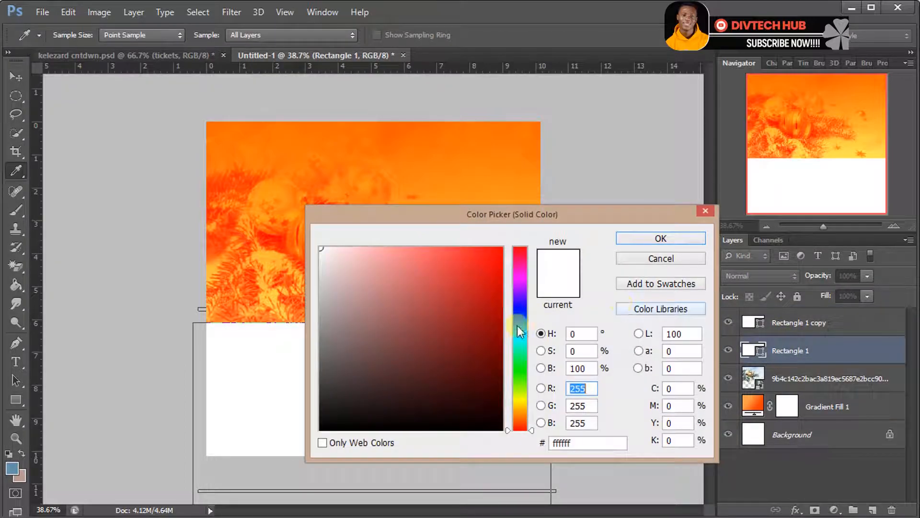
click(496, 355)
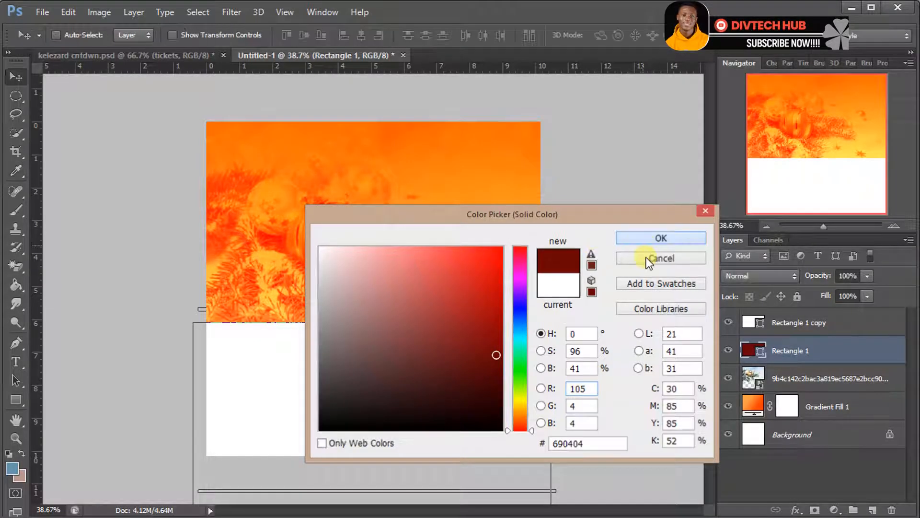
click(661, 238)
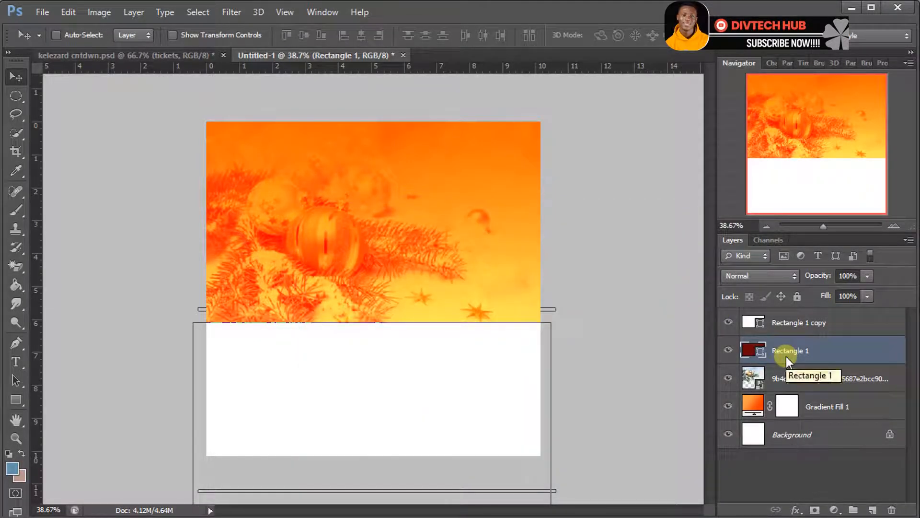
key(Up)
key(Up)
key(Up)
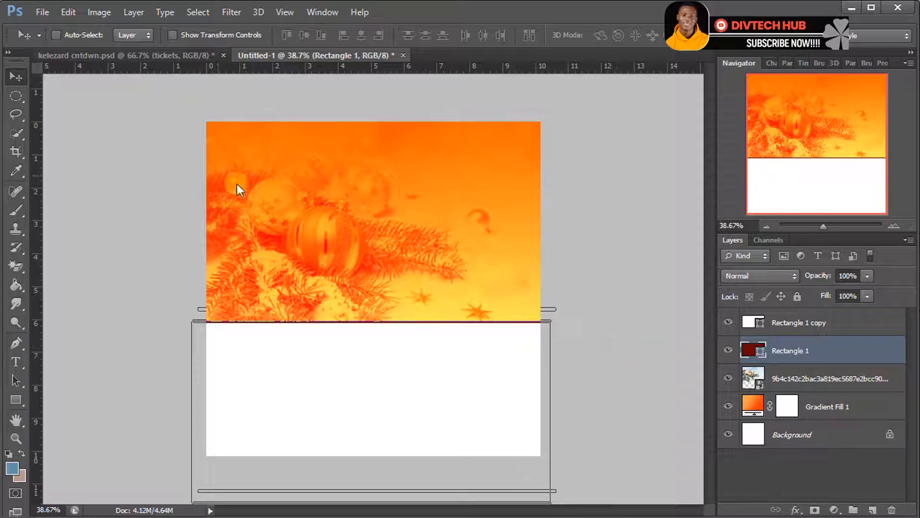
Step: Place the SPLASH image and position it over the canvas's upper-left area
click(43, 12)
click(82, 241)
click(457, 146)
double_click(458, 148)
drag(449, 165, 364, 160)
key(Return)
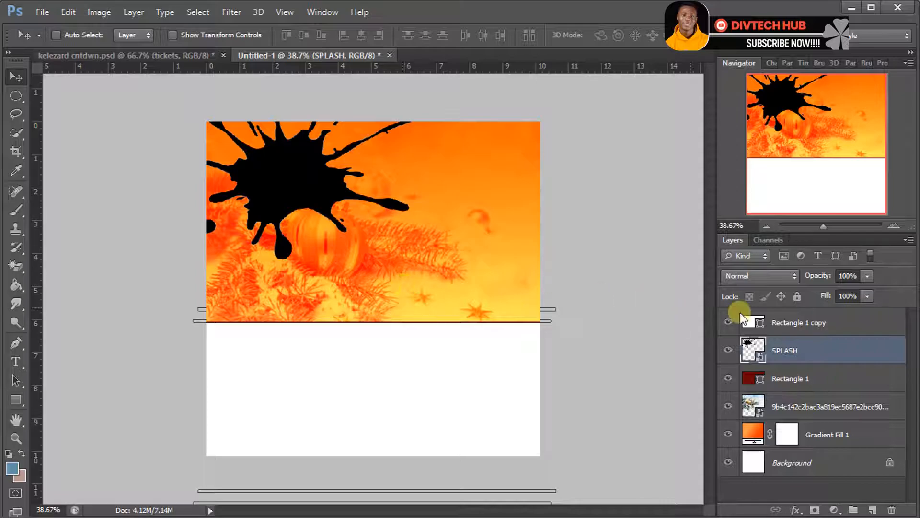
Step: Reorder Rectangle 1 copy below the SPLASH layer and shift both rectangles slightly down together
click(803, 320)
drag(797, 323, 798, 361)
shift+click(805, 373)
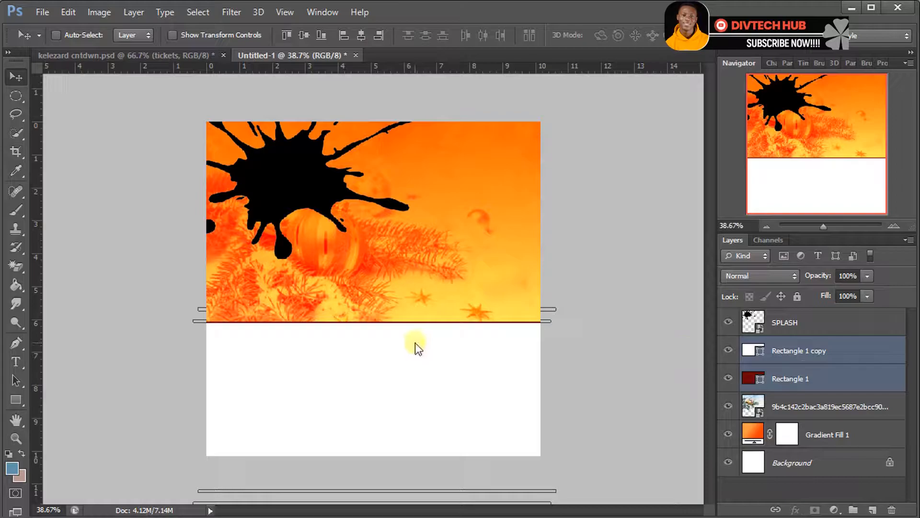
drag(407, 344, 408, 361)
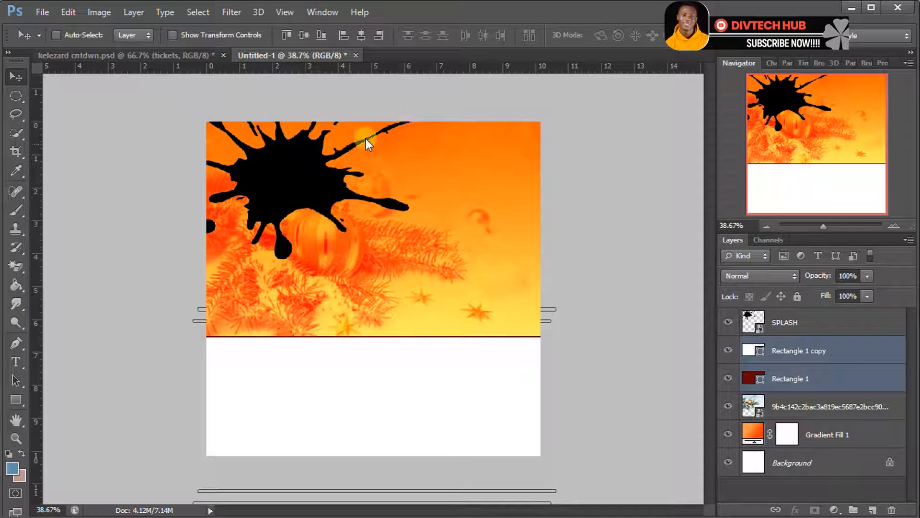
Step: Add the title text "The Kelezard" over the black splash, above the SPLASH layer, and select all of it
click(830, 312)
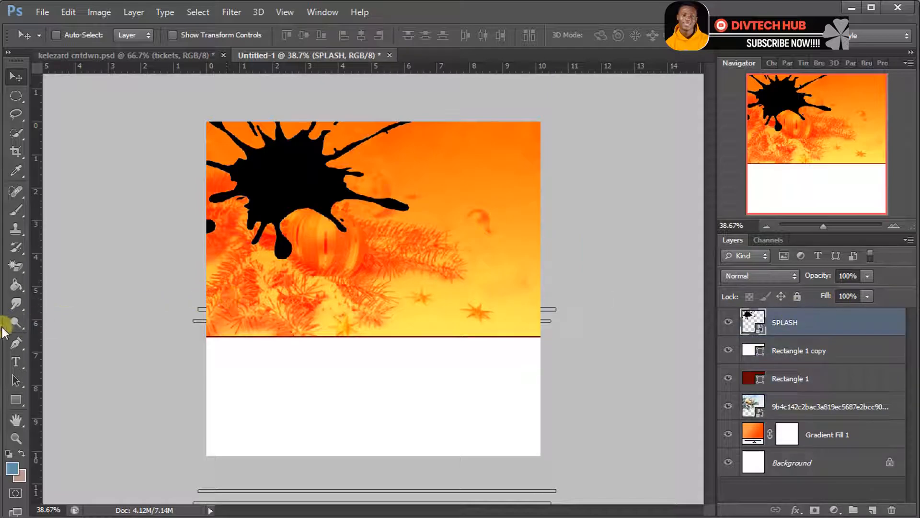
click(16, 362)
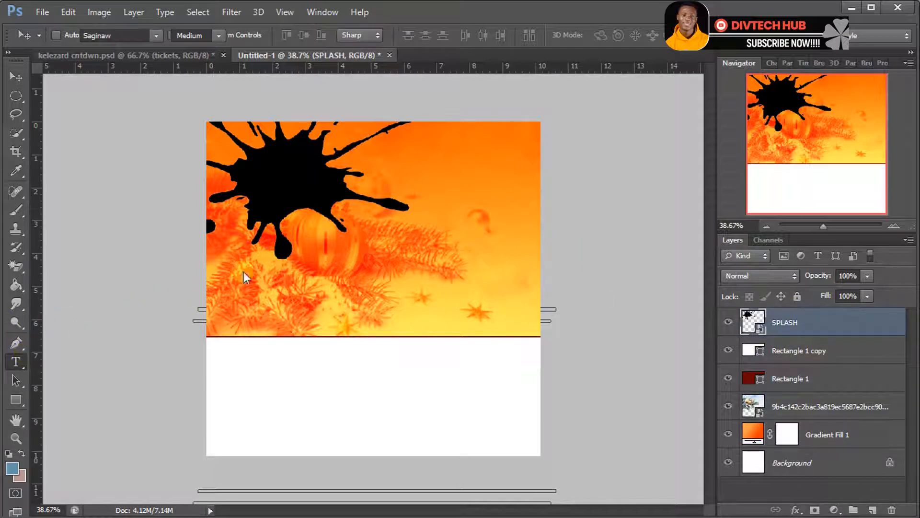
click(335, 271)
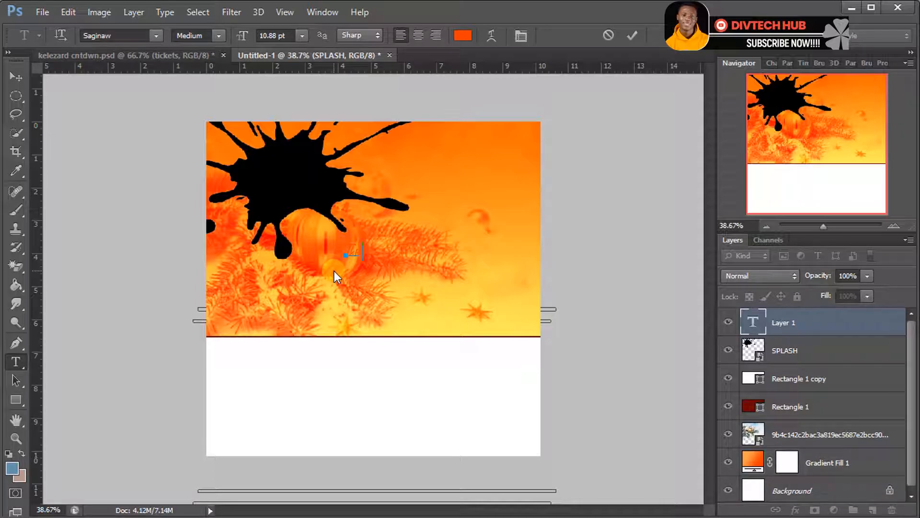
text(Merry Christmas)
key(ctrl+a)
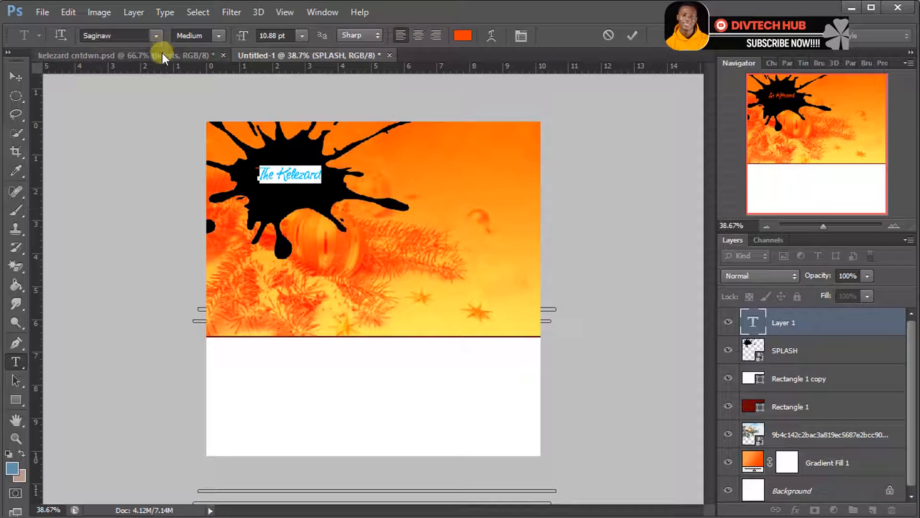
Step: Set the title text's font to AvantGarGotItcTEEDem
click(156, 36)
click(137, 39)
text(asciid)
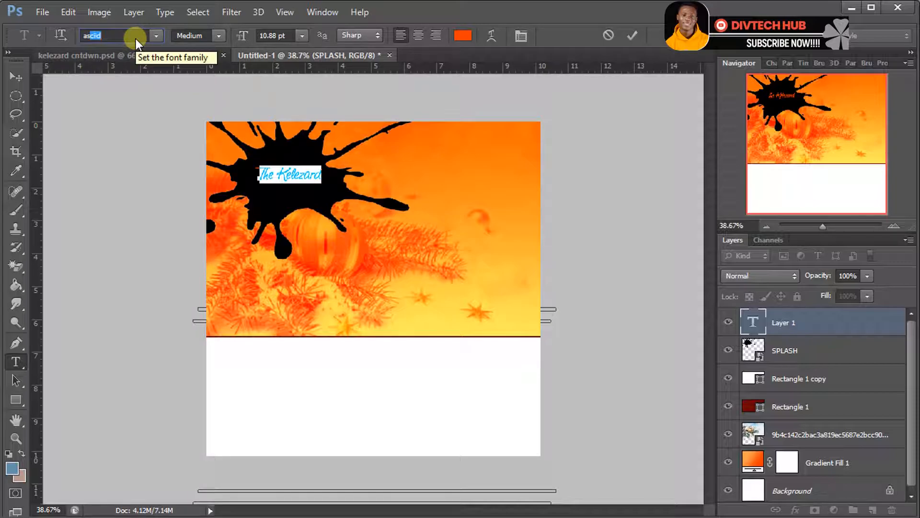
click(156, 36)
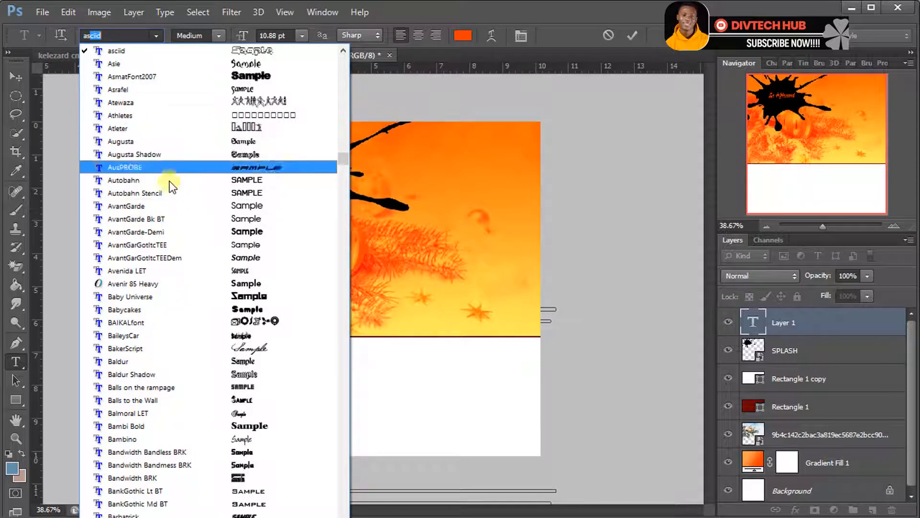
click(204, 257)
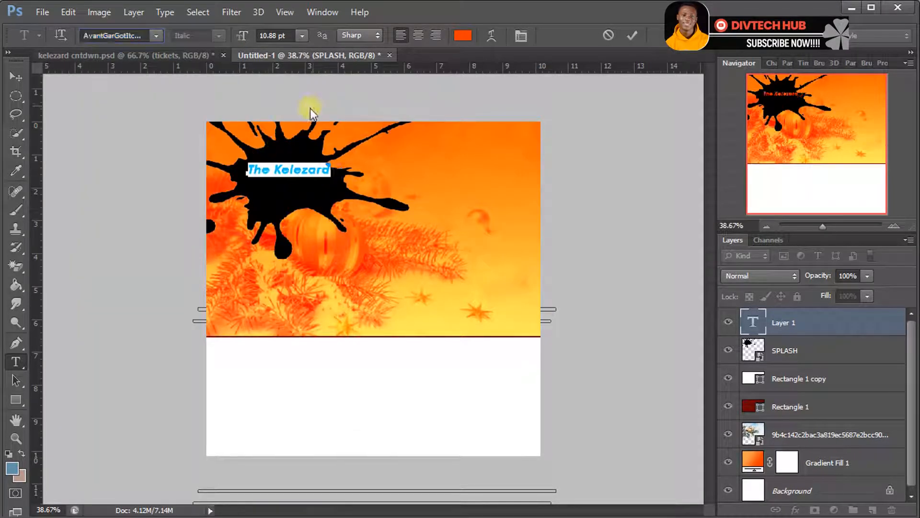
Step: Change the title text colour to golden yellow
click(462, 36)
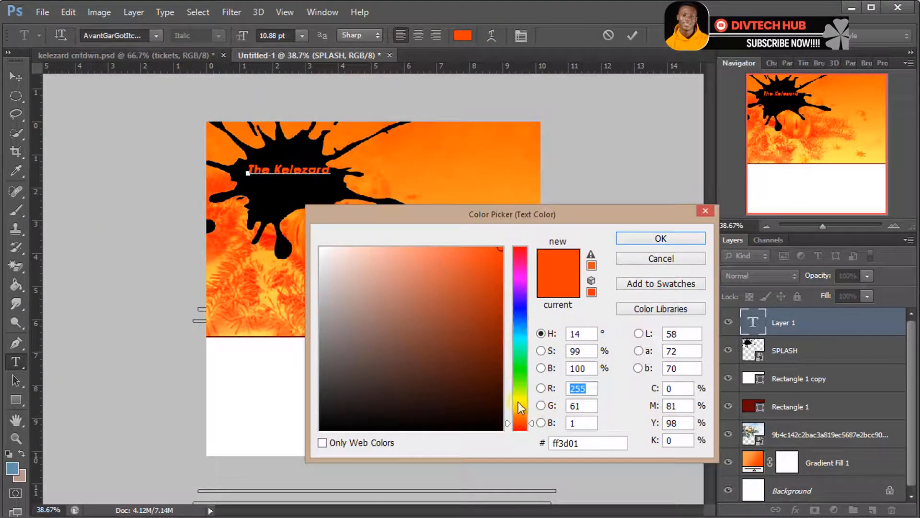
click(519, 401)
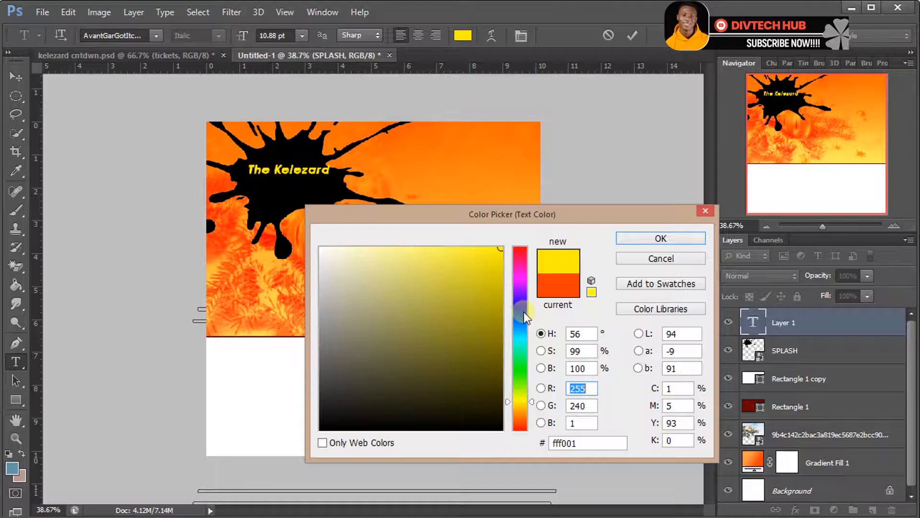
click(516, 406)
click(661, 238)
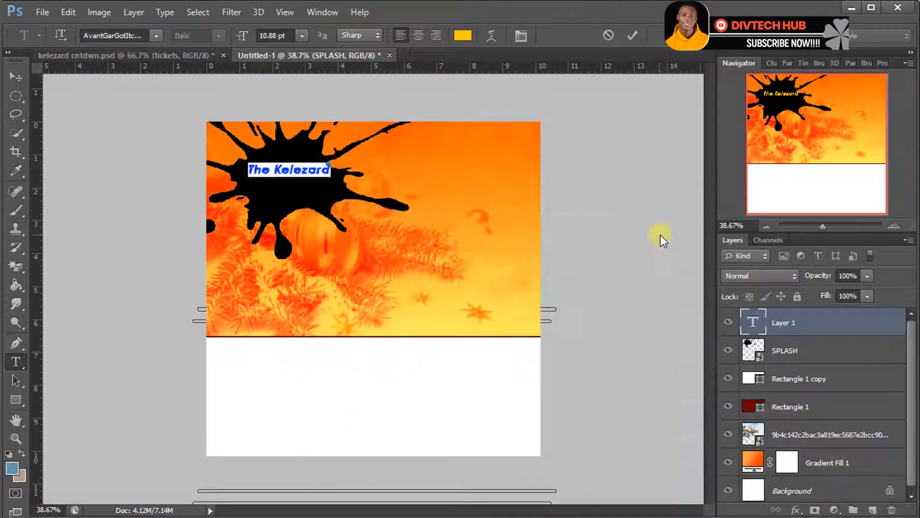
Step: Enlarge the "The Kelezard" text to 18.88 pt and position it across the upper part of the splash
drag(242, 37, 255, 38)
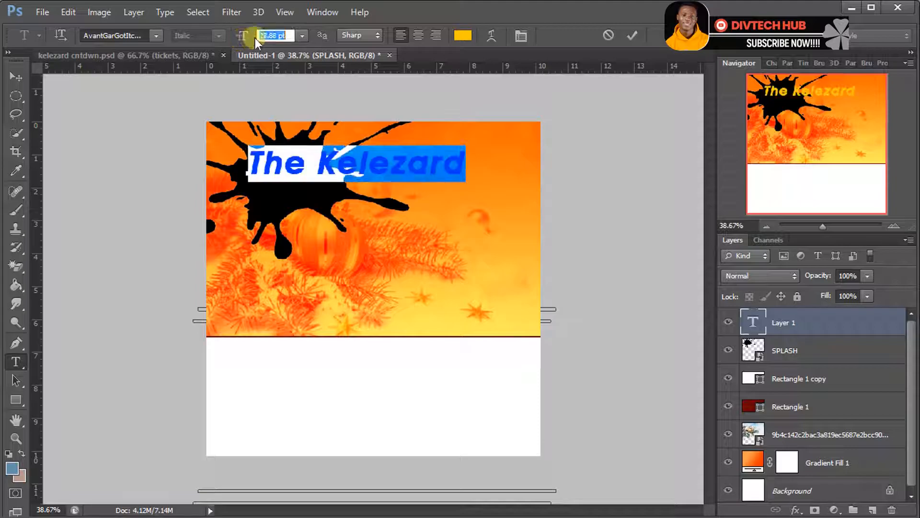
drag(295, 113, 272, 119)
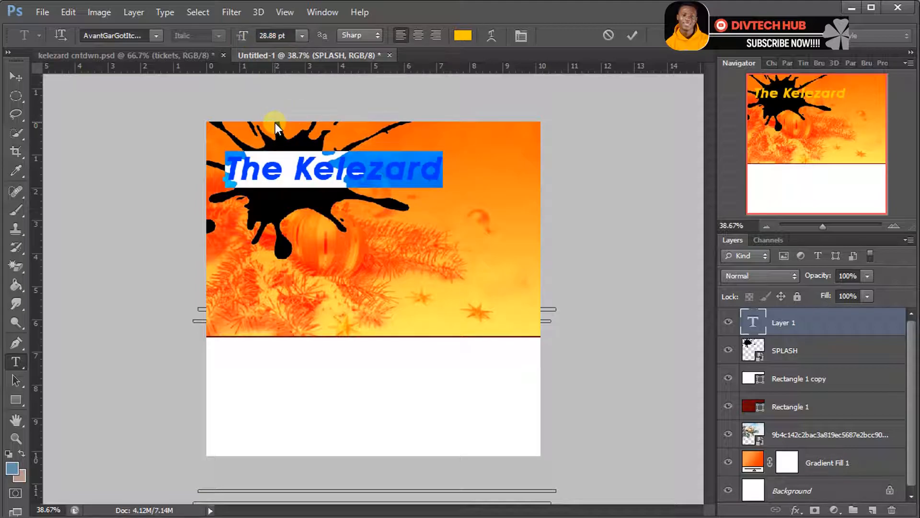
drag(306, 96, 286, 82)
drag(241, 32, 234, 30)
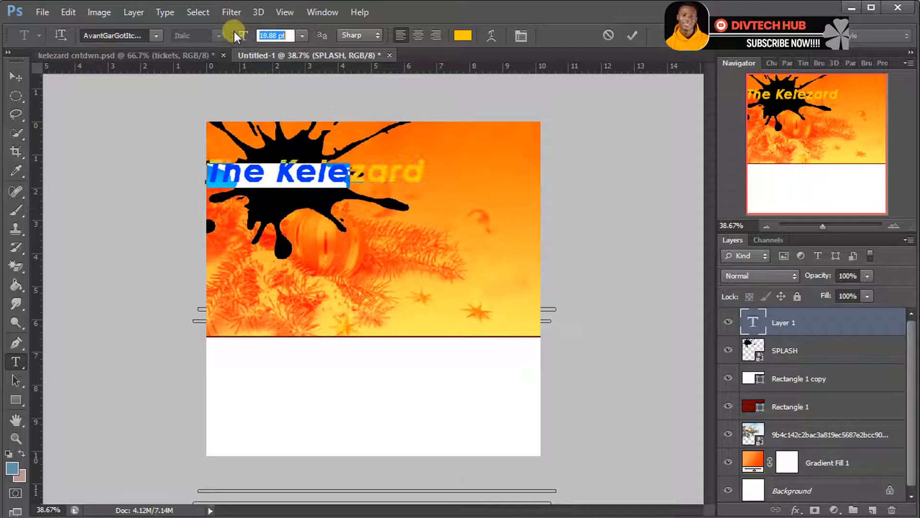
drag(316, 131, 334, 121)
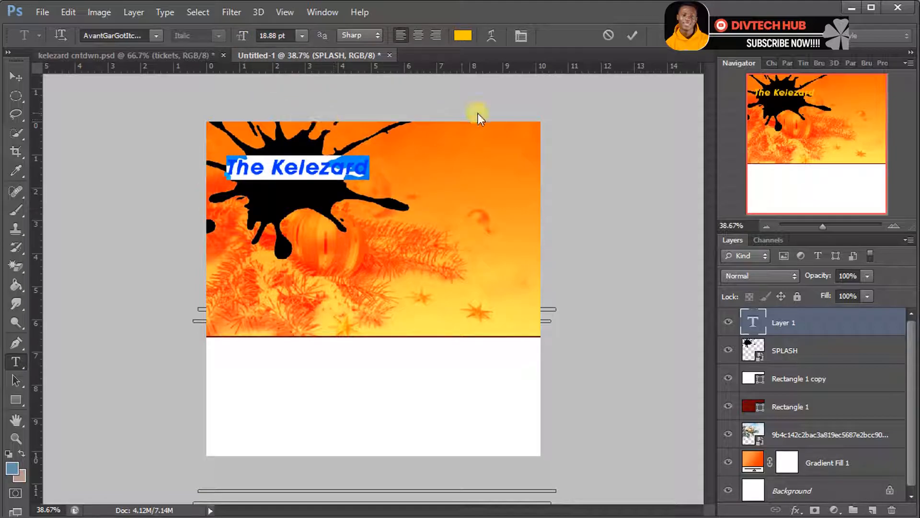
Step: Turn off faux bold and set tracking to 0 for "The Kelezard", nudging it slightly up over the splash
click(770, 62)
click(731, 175)
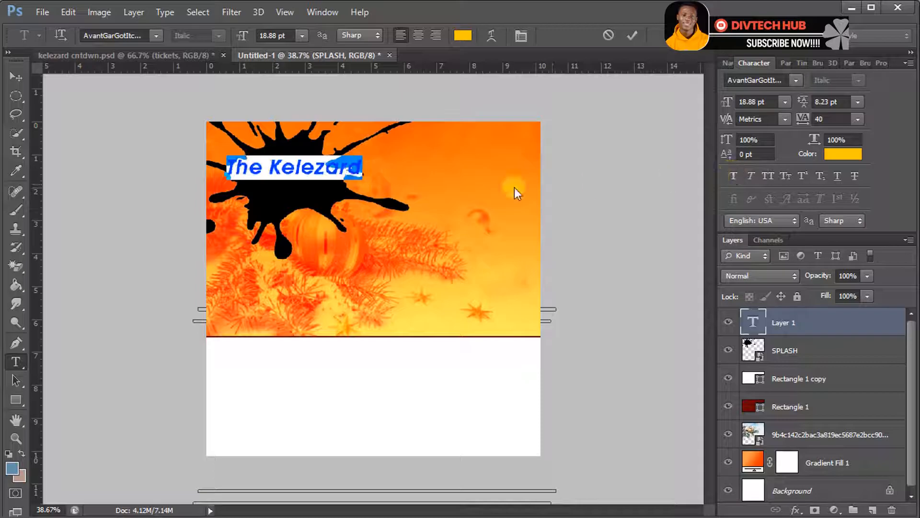
drag(804, 120, 804, 118)
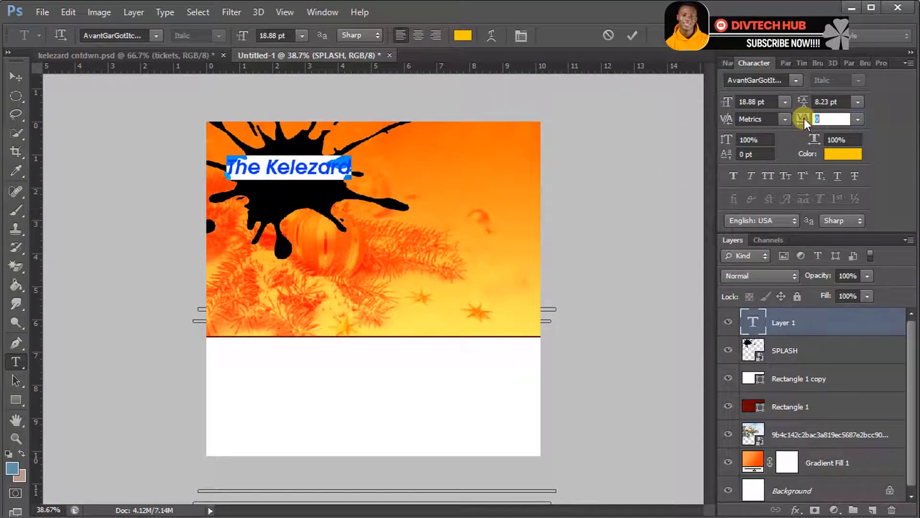
key(Return)
drag(570, 149, 573, 147)
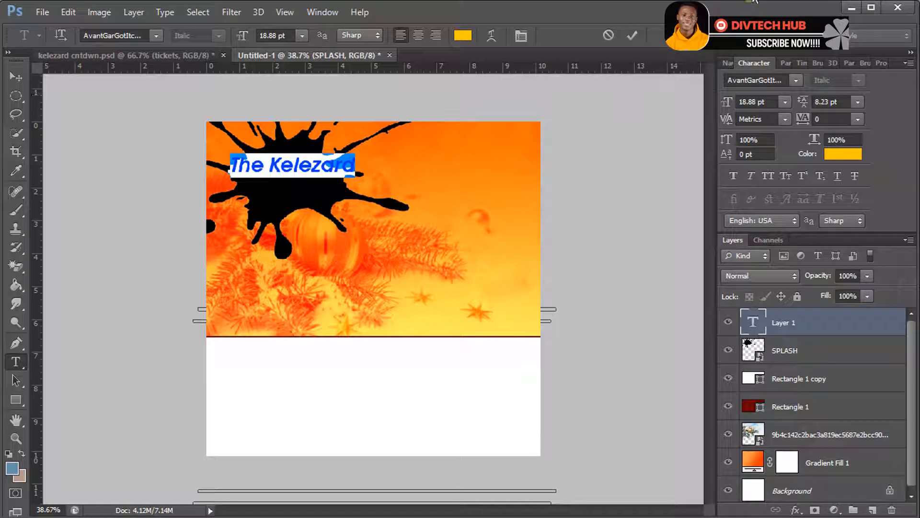
click(634, 36)
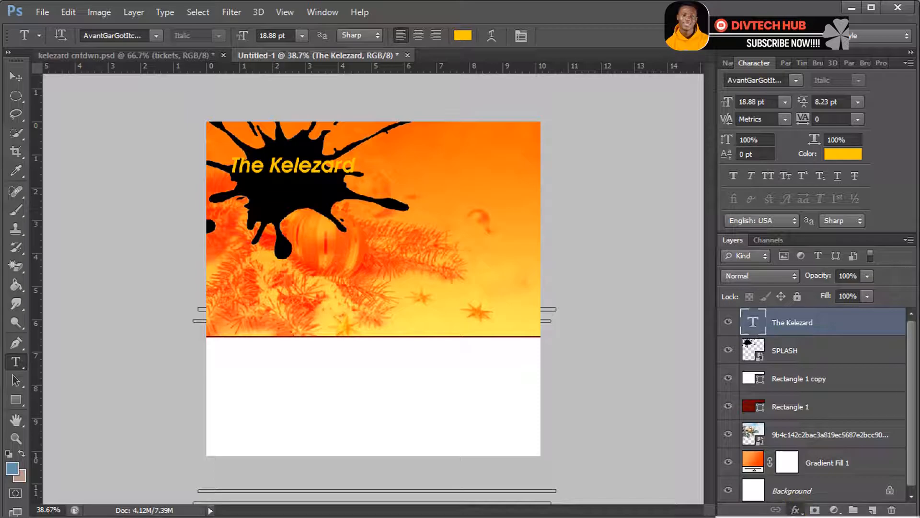
Step: Apply a Drop Shadow to the "The Kelezard" layer with distance 8 px and size 0 px
click(783, 477)
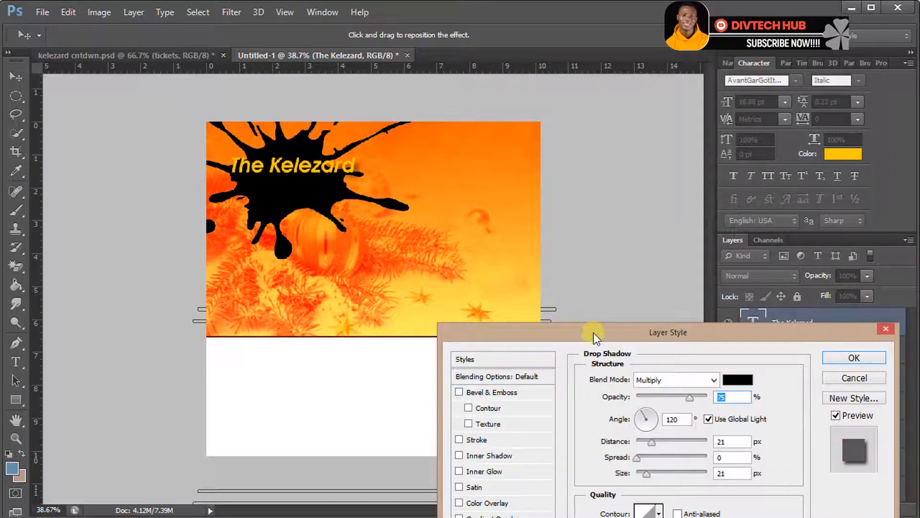
drag(594, 332, 620, 144)
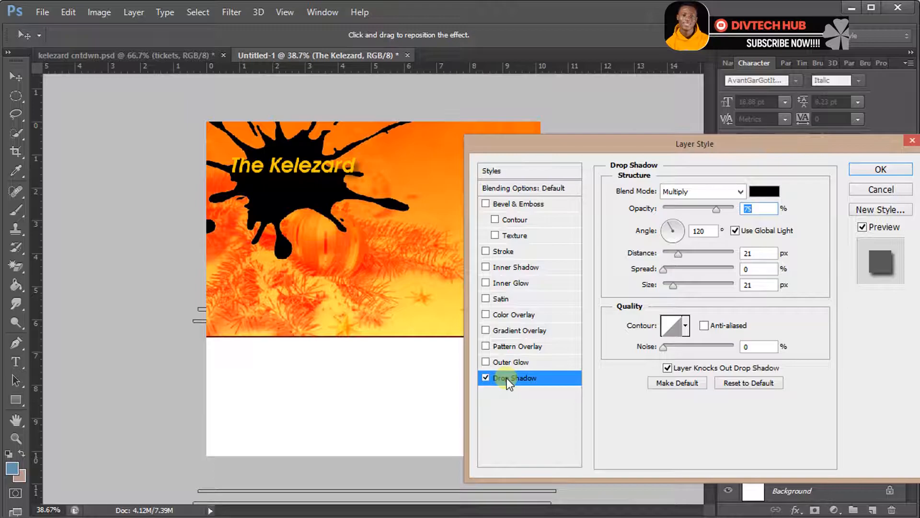
drag(676, 284, 646, 288)
drag(675, 254, 668, 254)
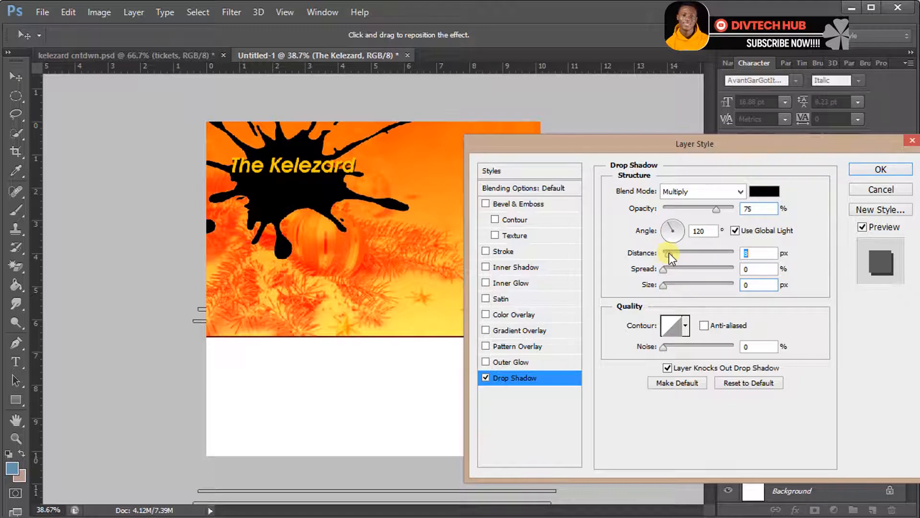
click(873, 169)
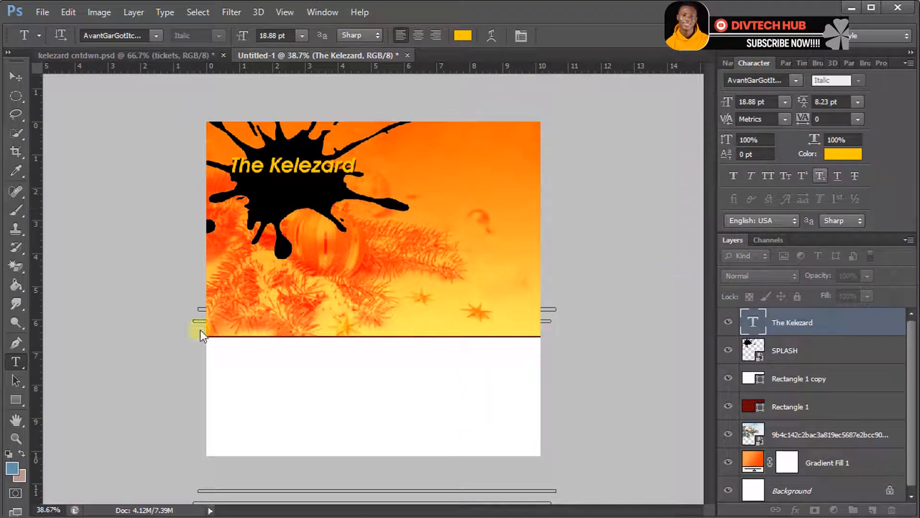
Step: Add a "party" text layer in All Caps and place it on the splash below "The Kelezard"
click(10, 353)
click(276, 272)
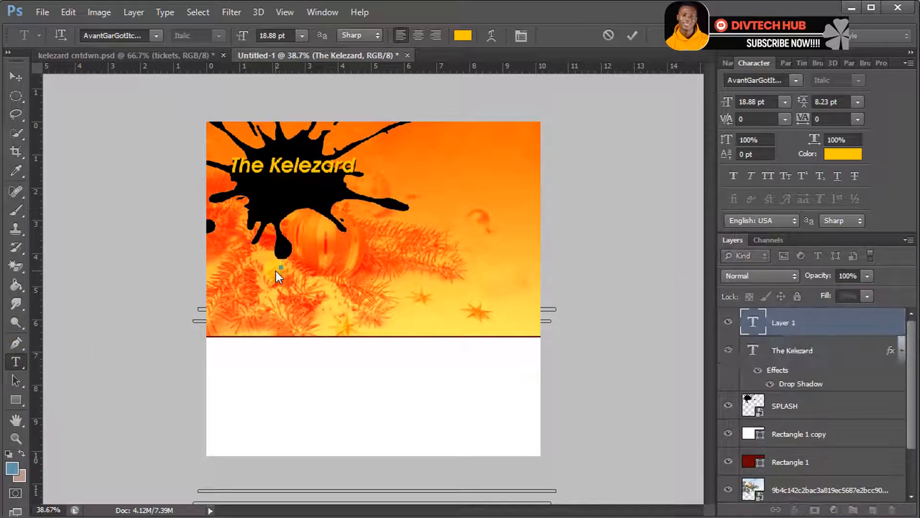
text(party)
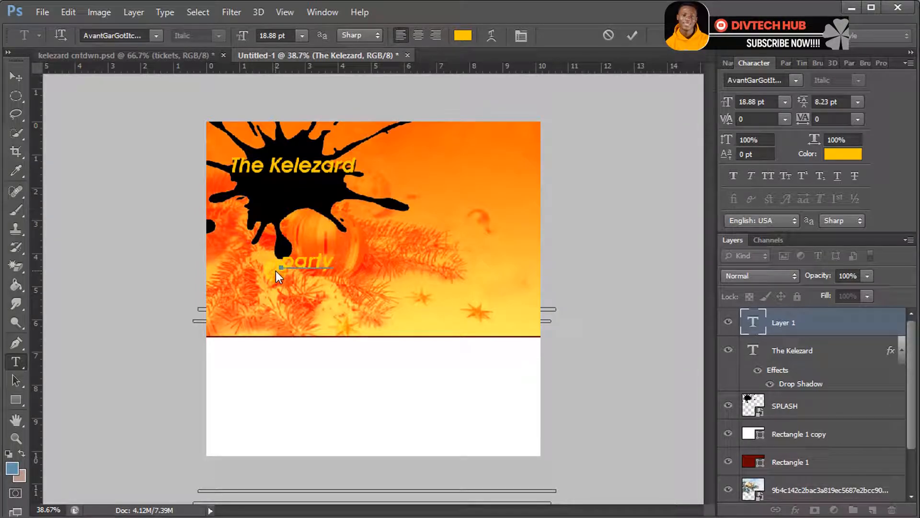
key(ctrl+a)
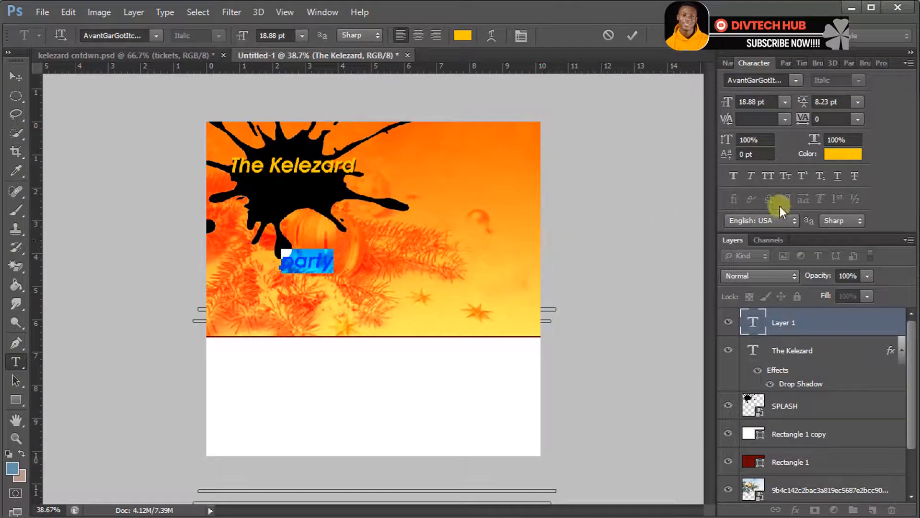
click(769, 176)
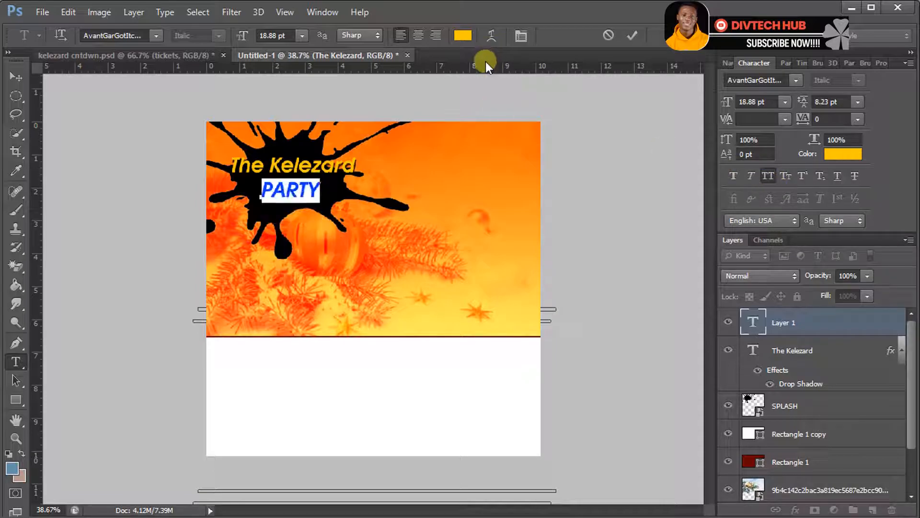
Step: Set the PARTY text's font to Poppins in the Bold style
click(146, 39)
text(Poppins)
key(Return)
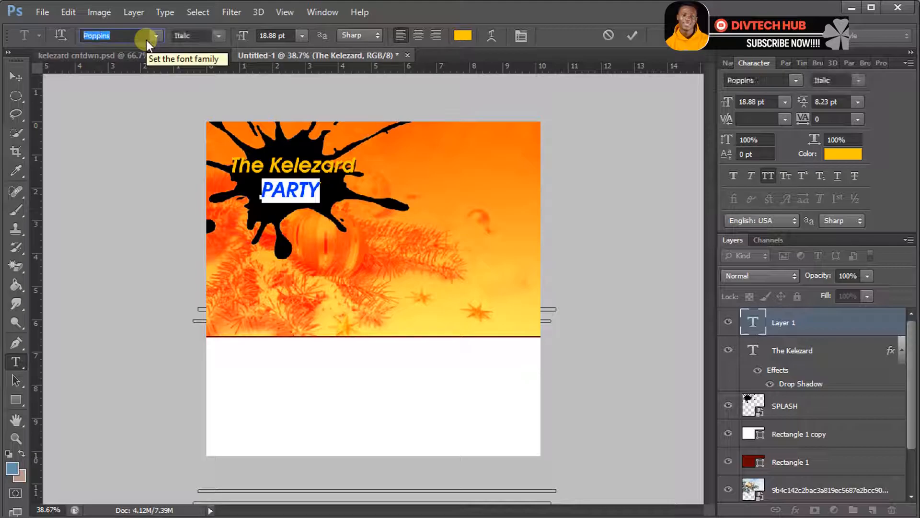
click(158, 35)
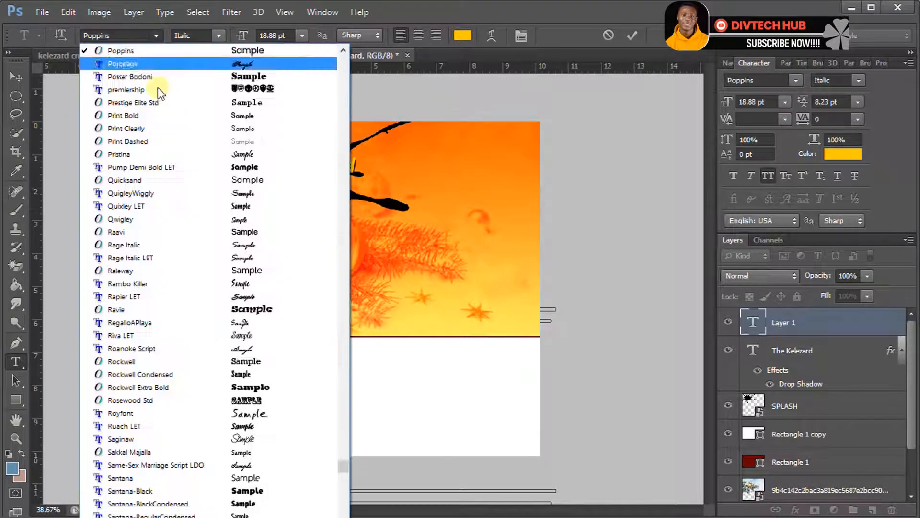
click(151, 50)
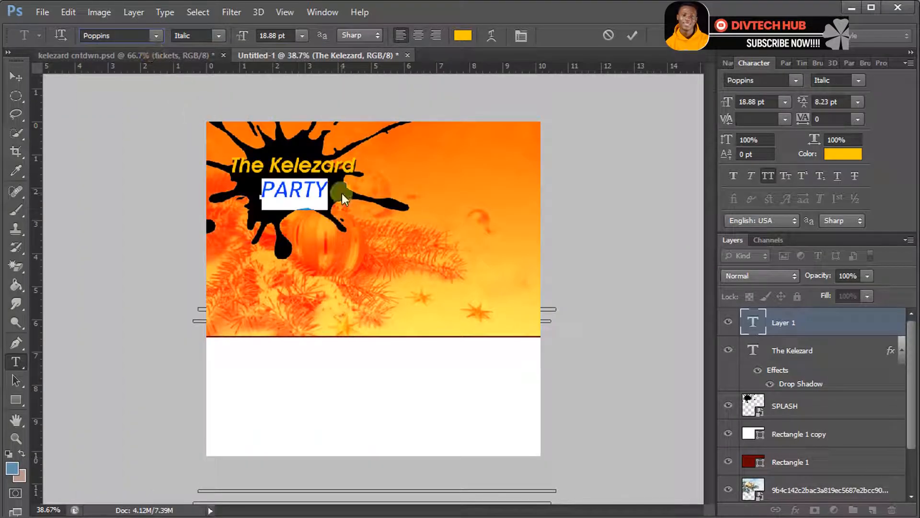
click(220, 36)
click(191, 188)
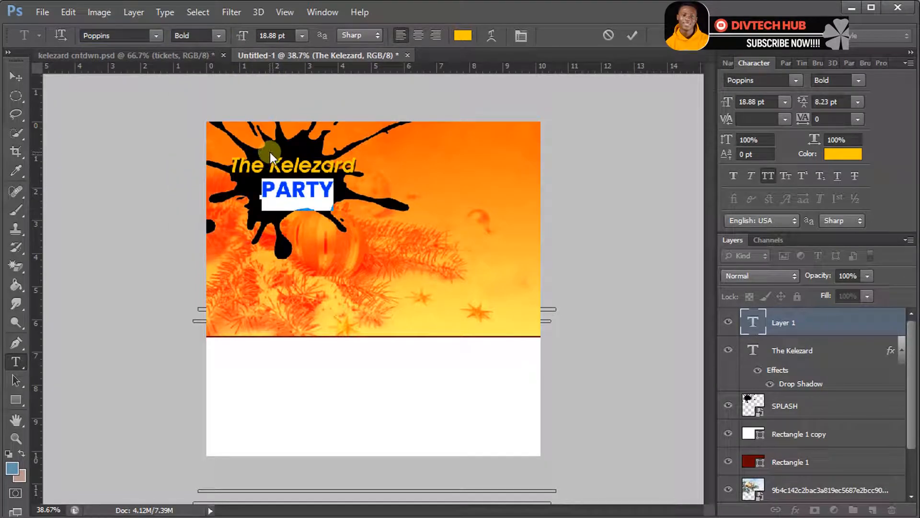
Step: Set the PARTY text to 28.88 pt with -60 tracking and position it on the splash directly under "The Kelezard"
drag(346, 211, 340, 206)
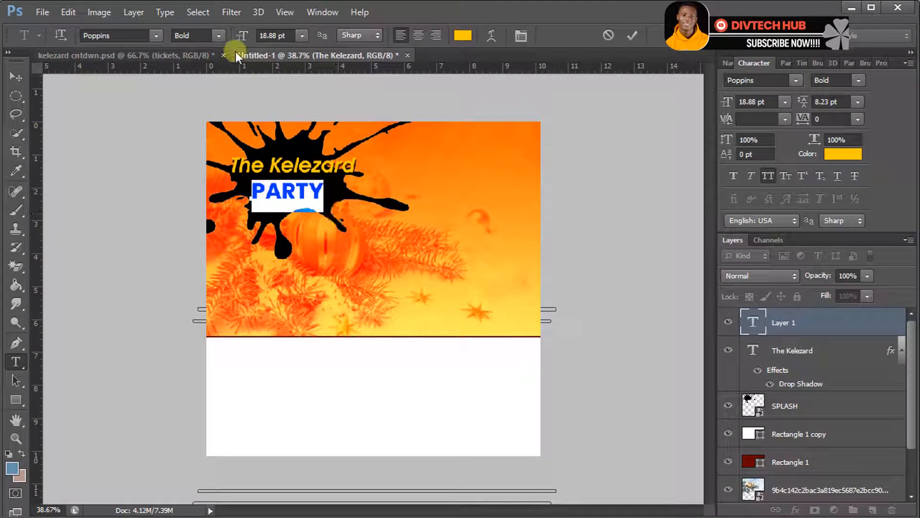
drag(245, 36, 249, 36)
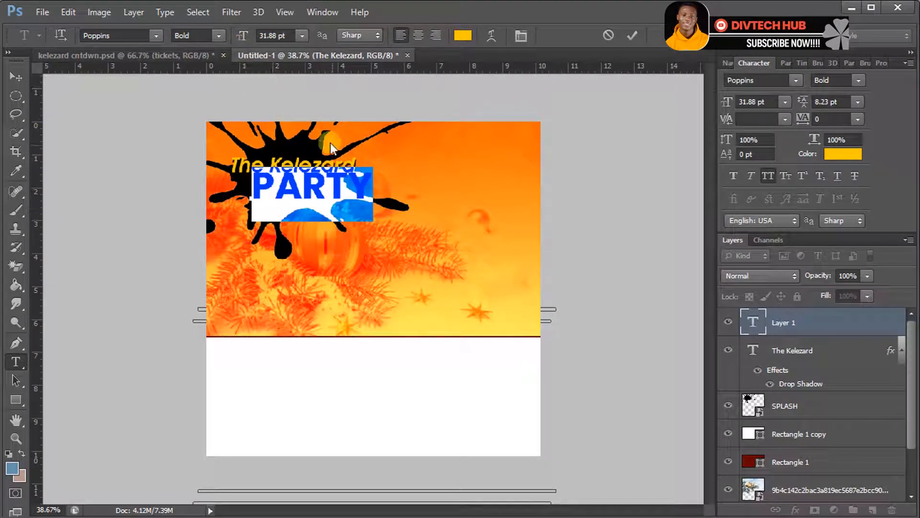
drag(403, 186, 387, 190)
drag(806, 120, 805, 120)
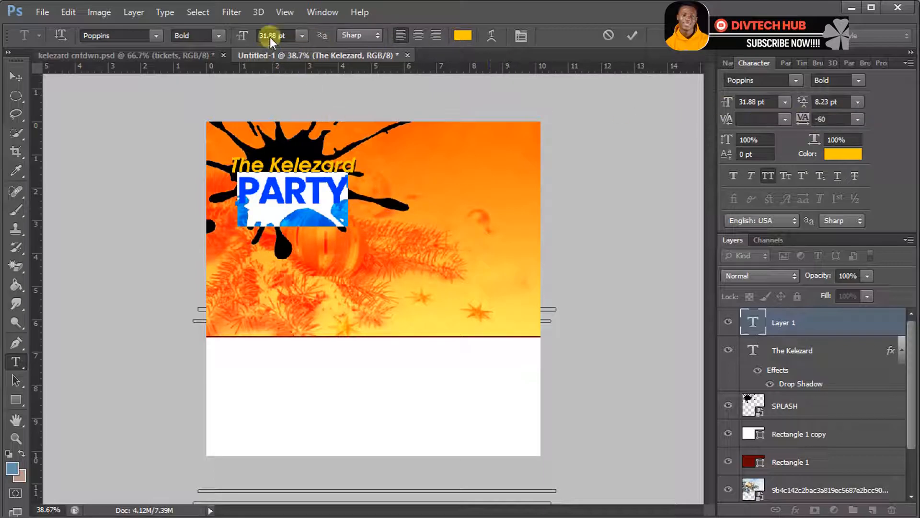
drag(246, 36, 242, 35)
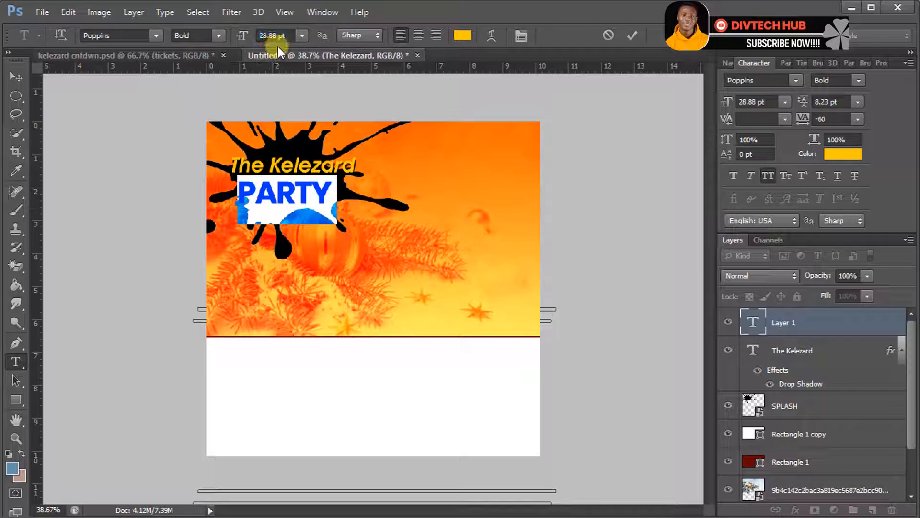
drag(300, 121, 307, 118)
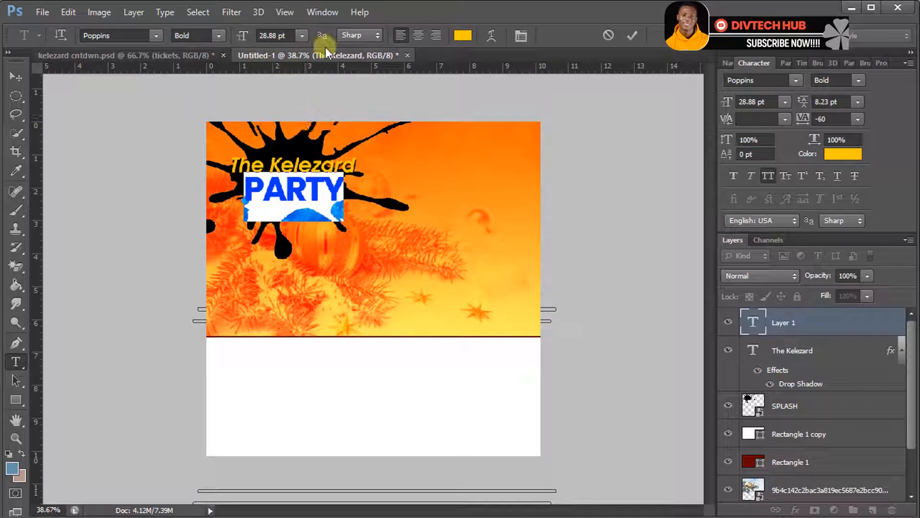
Step: Colour the PARTY text white (ffffff) and nudge it slightly in place on the splash
click(457, 36)
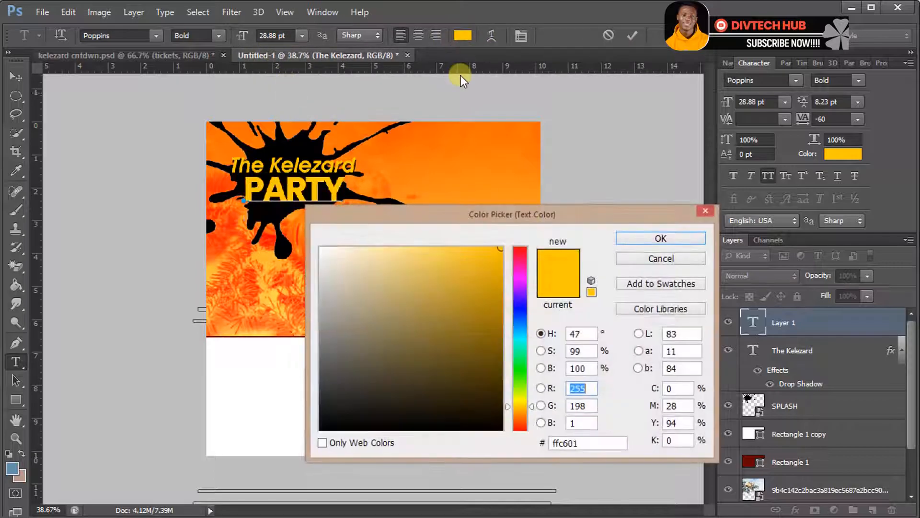
drag(379, 295, 300, 216)
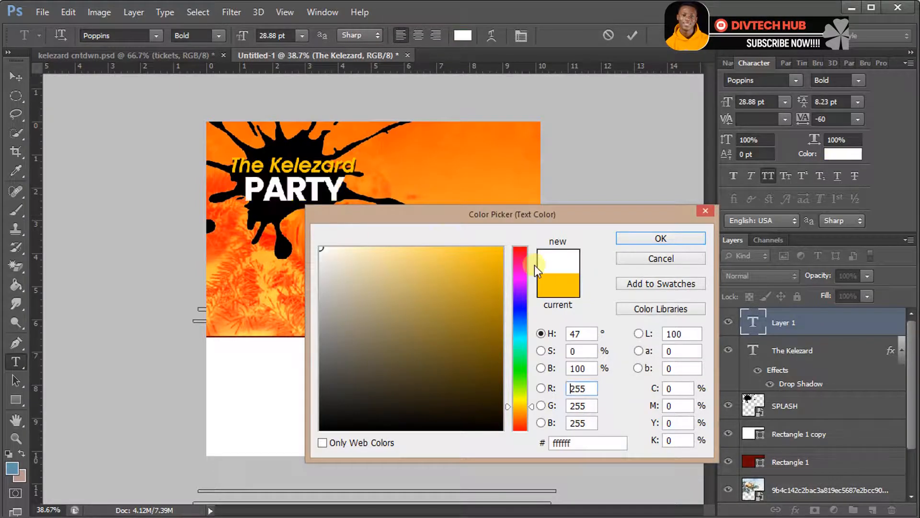
click(661, 238)
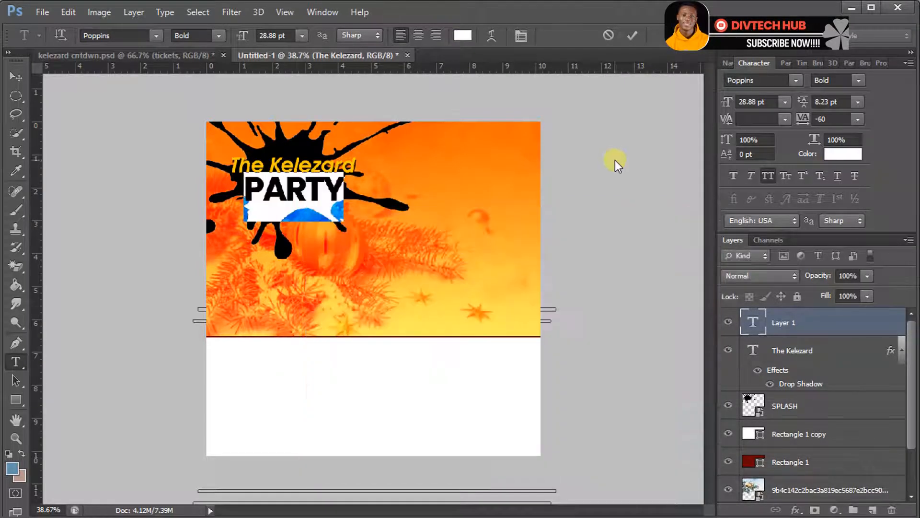
click(630, 42)
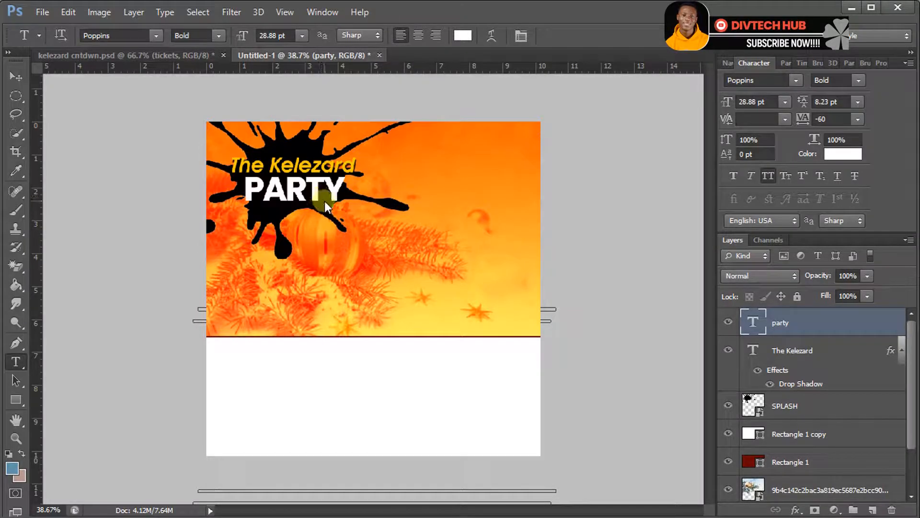
click(18, 75)
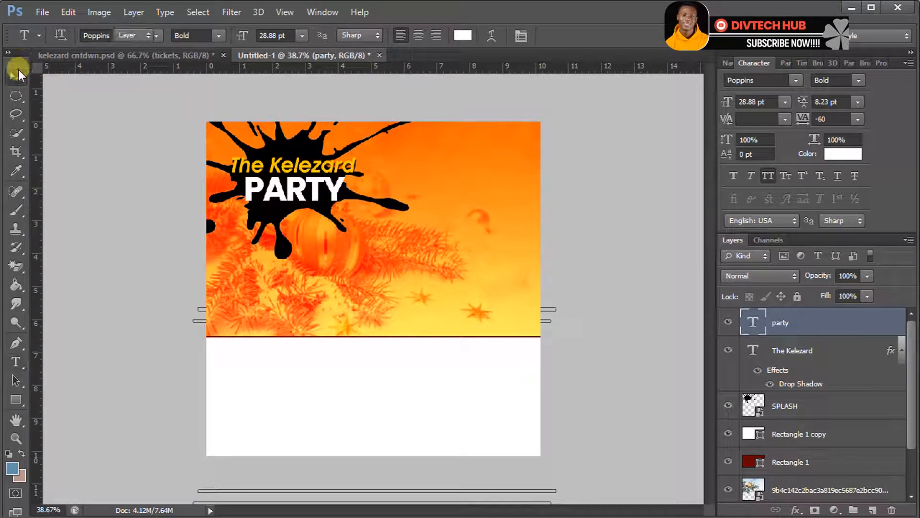
mouse_move(297, 195)
mouse_down()
mouse_move(290, 190)
mouse_move(298, 193)
mouse_up()
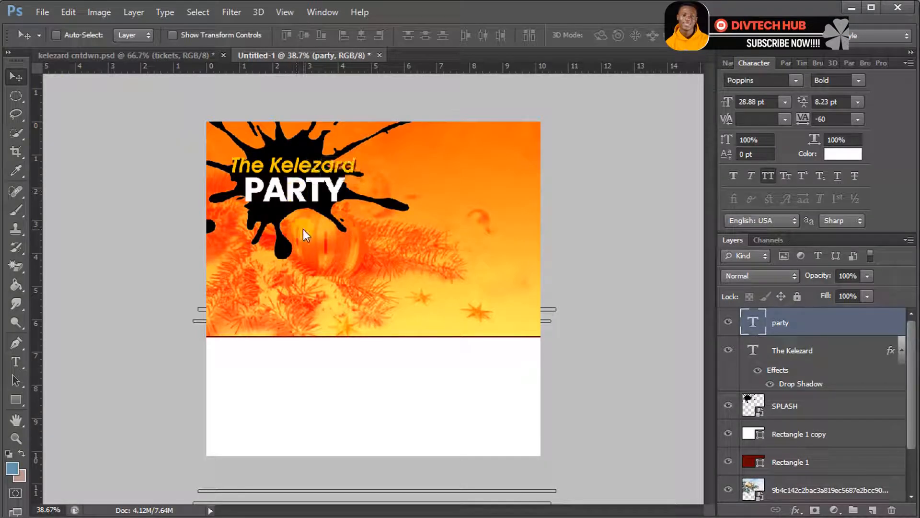
Step: Reposition the gradient of the Gradient Fill 1 layer slightly down and to the left, keeping its Linear style and 90° angle
click(284, 222)
scroll(862, 355, down, 2)
double_click(753, 459)
drag(536, 216, 479, 249)
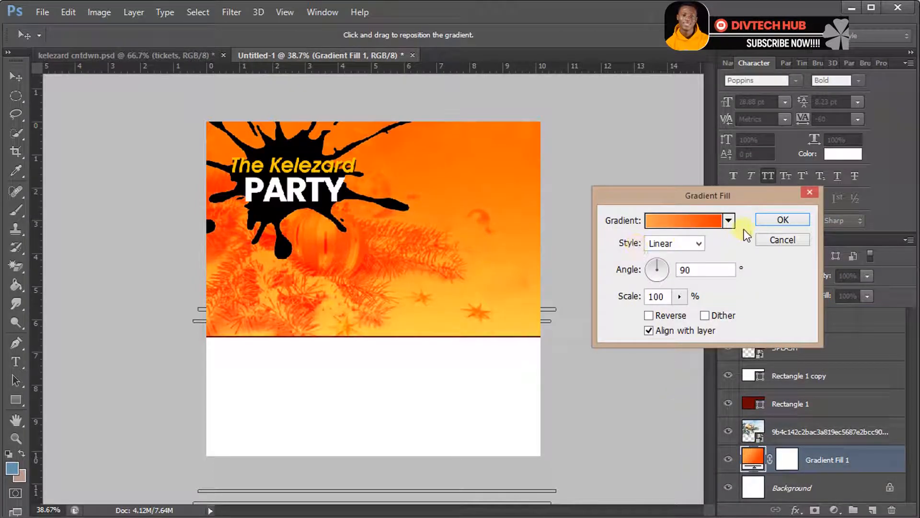
click(762, 222)
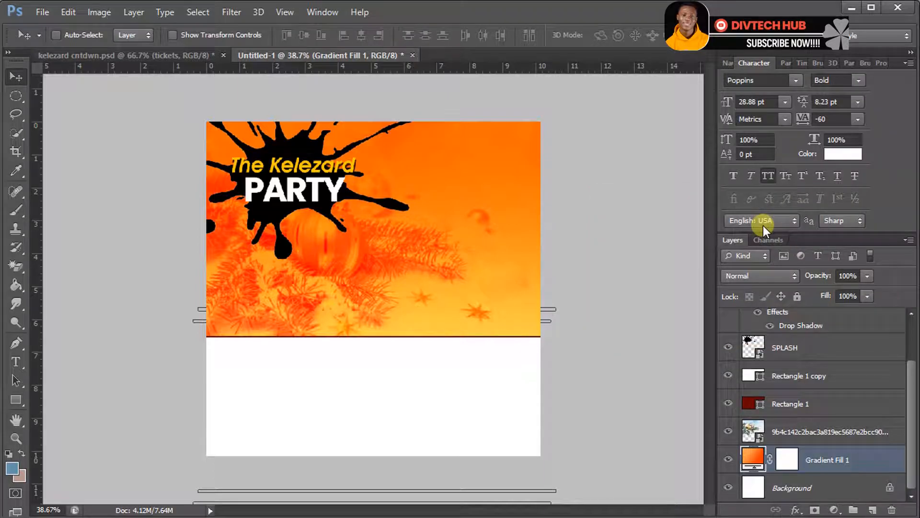
Step: Draw a large black circle above the party layer and move it to straddle the white panel's upper edge, right of the flyer's centre
scroll(777, 329, up, 3)
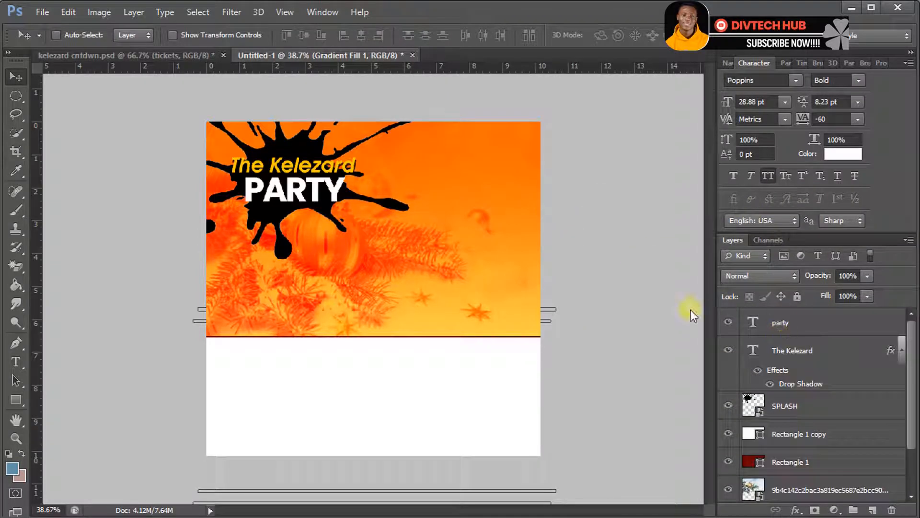
click(780, 324)
click(15, 399)
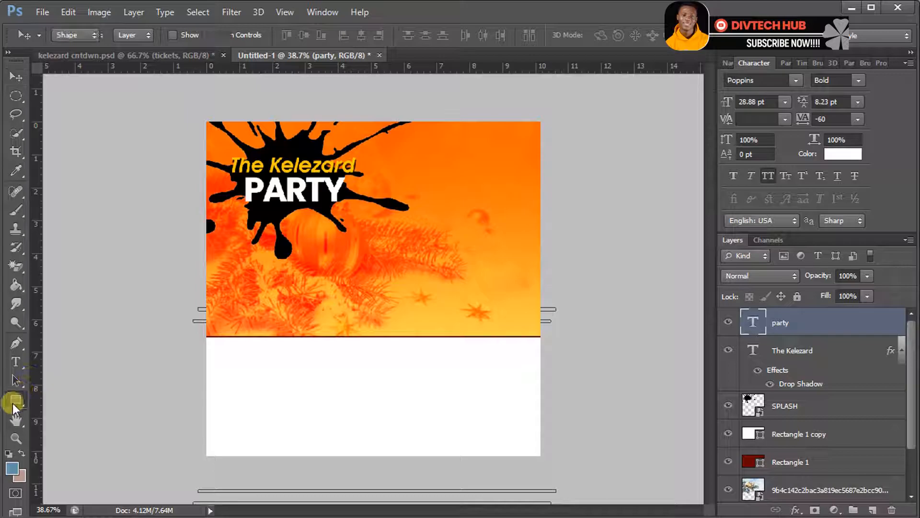
right_click(15, 399)
click(54, 424)
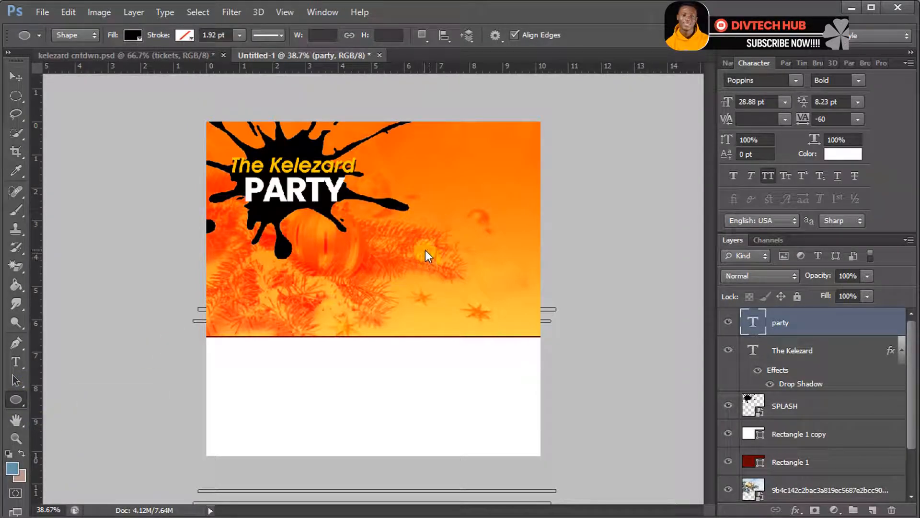
drag(399, 237, 556, 427)
click(14, 75)
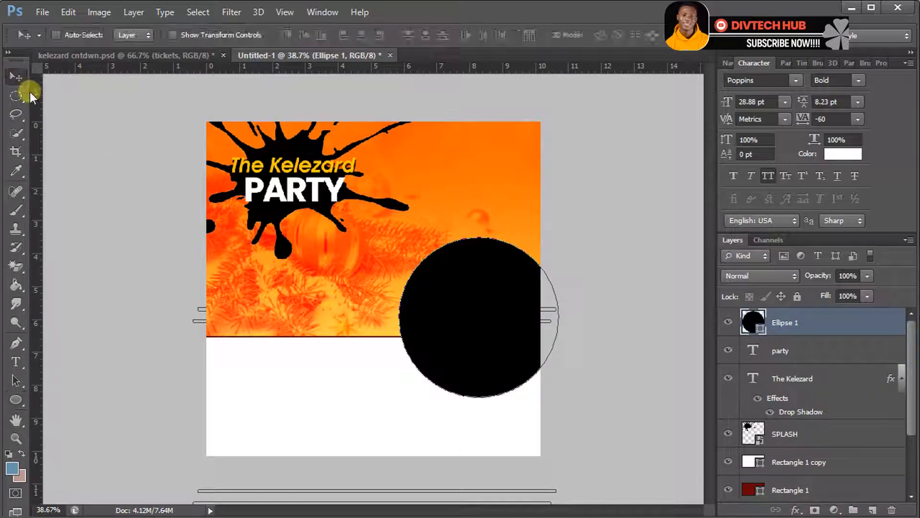
drag(389, 261, 345, 255)
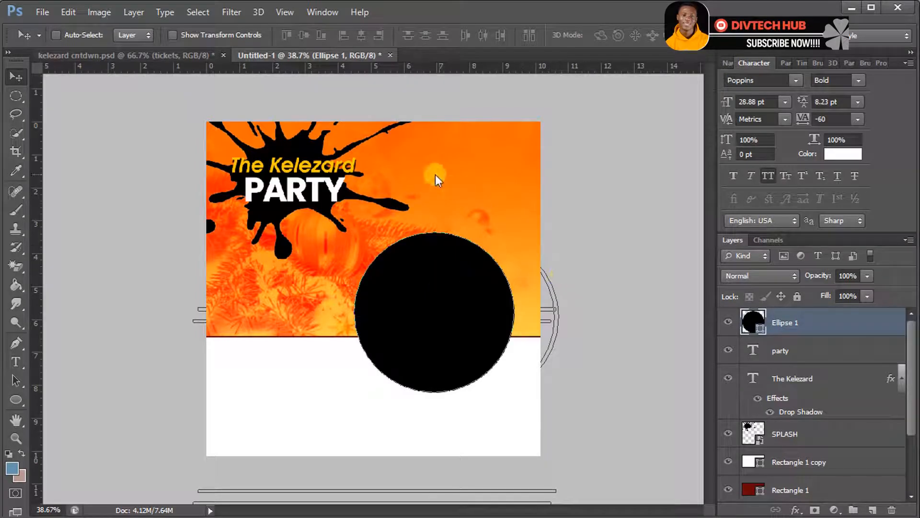
Step: Place the photo "black and white IMG_7001" from the MEDIA (G:) drive over the black circle
click(42, 10)
click(76, 243)
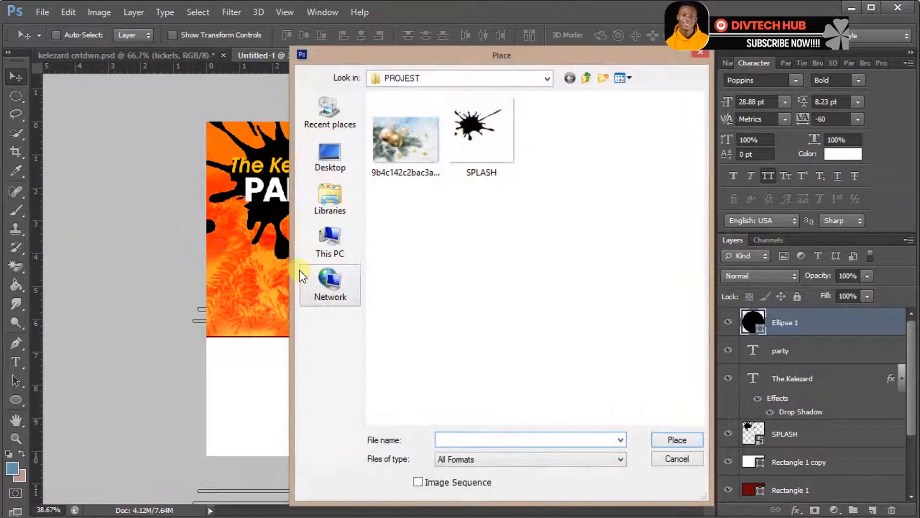
click(420, 79)
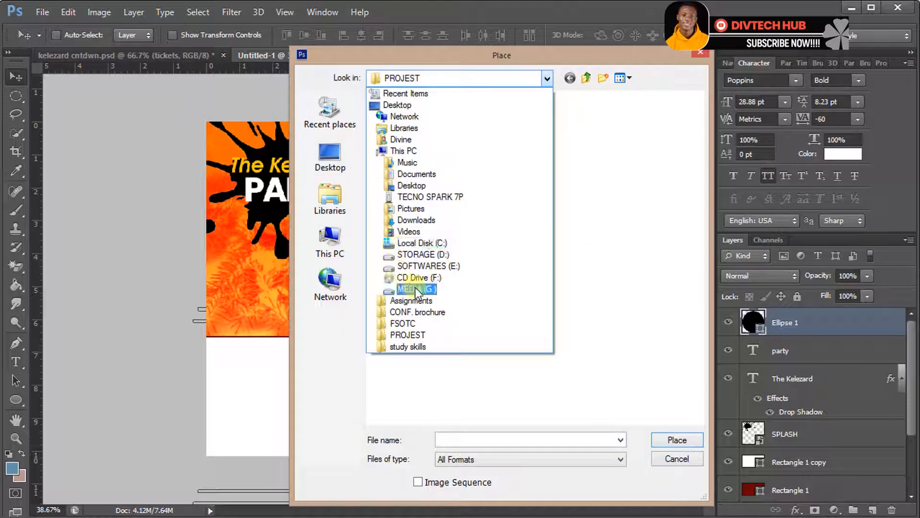
click(415, 287)
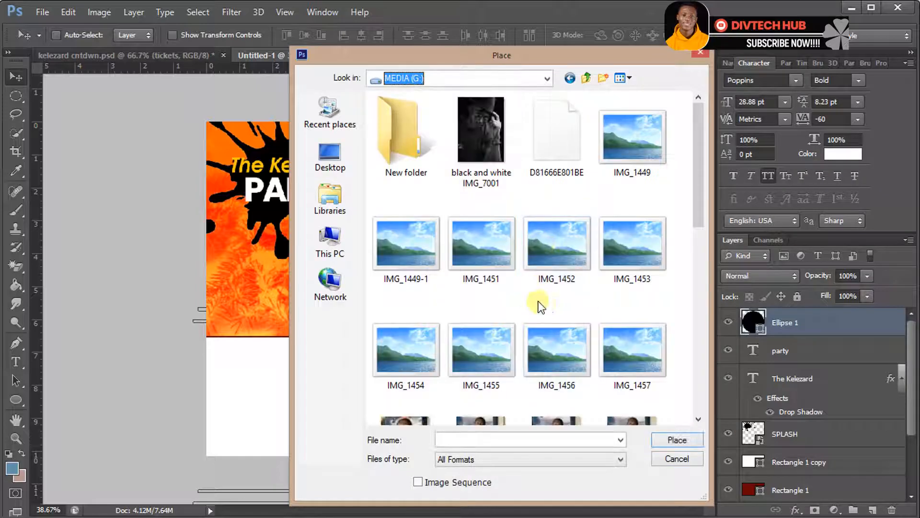
double_click(485, 149)
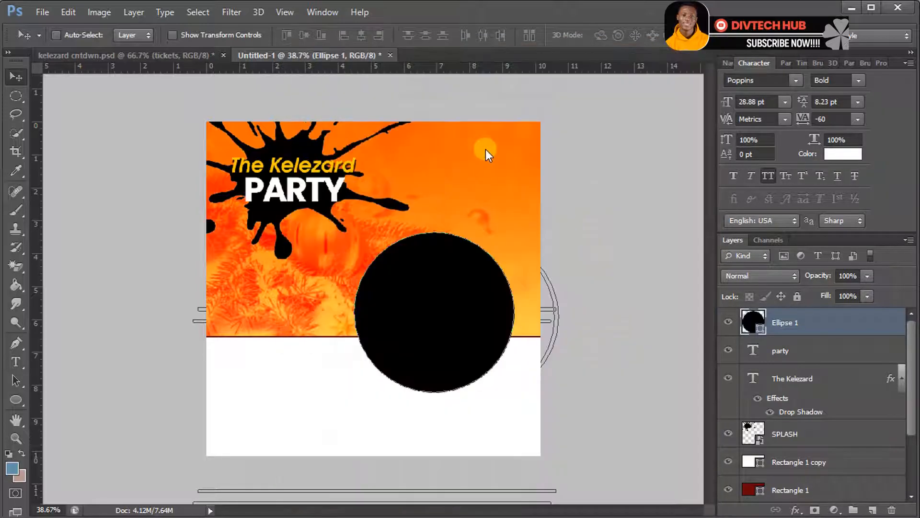
drag(464, 190, 496, 264)
key(Return)
Step: Clip the portrait photo to the Ellipse 1 circle, then shift and scale it down so the face and hat fit inside
right_click(816, 328)
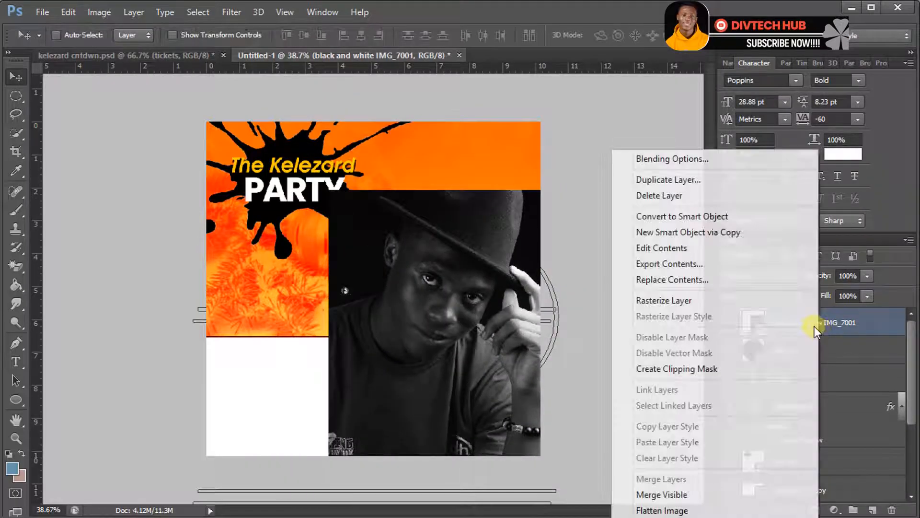
click(652, 370)
drag(503, 349, 490, 348)
key(ctrl+t)
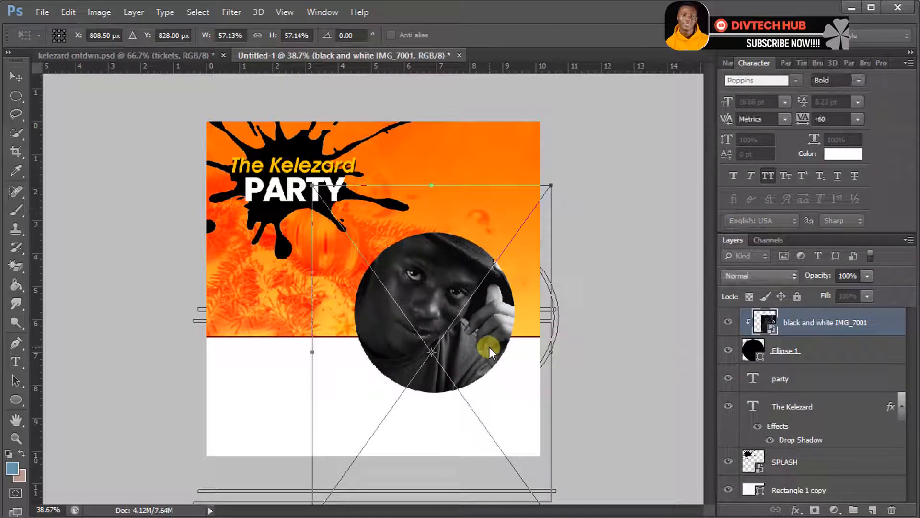
drag(552, 184, 536, 208)
key(Return)
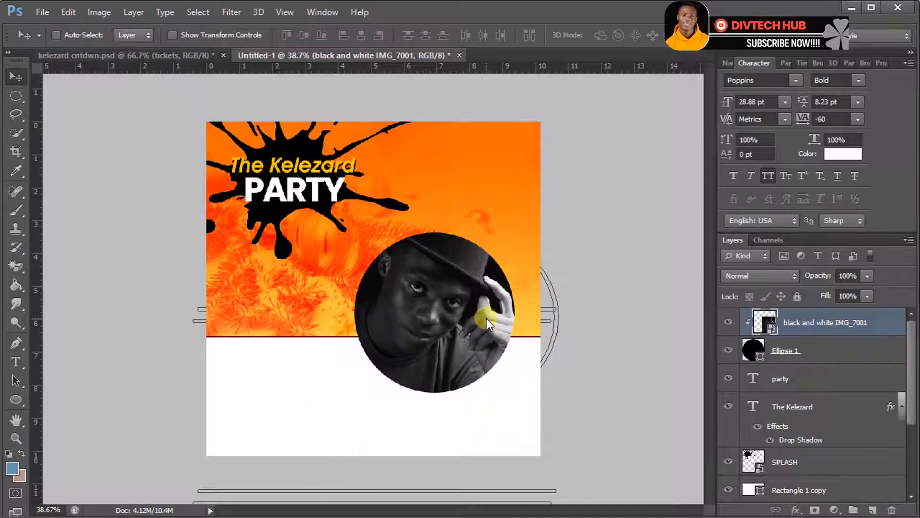
Step: Duplicate the Ellipse 1 layer and enlarge the lower original to 117.60% around its centre as a border behind the portrait
click(808, 352)
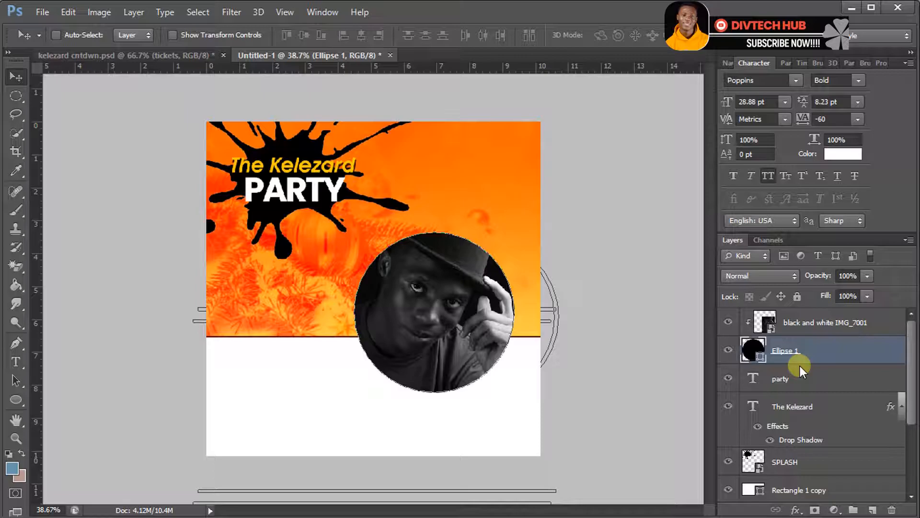
key(ctrl+j)
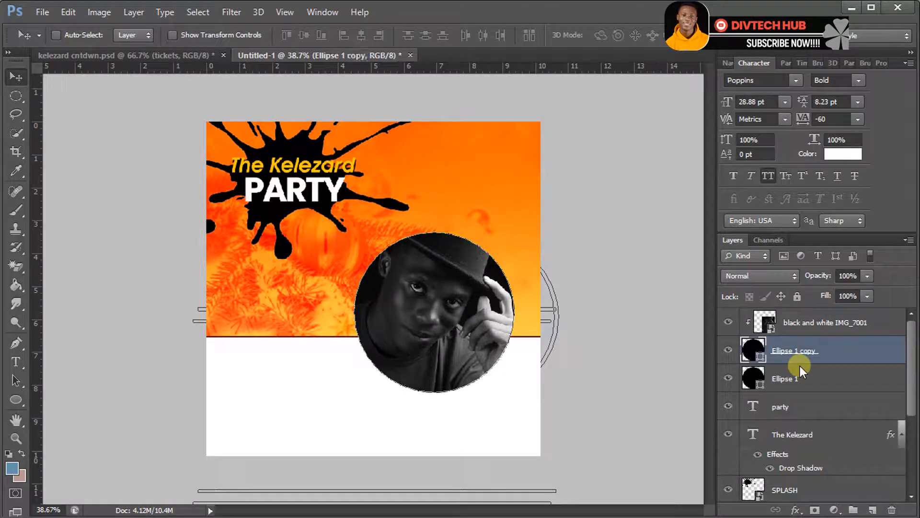
click(773, 382)
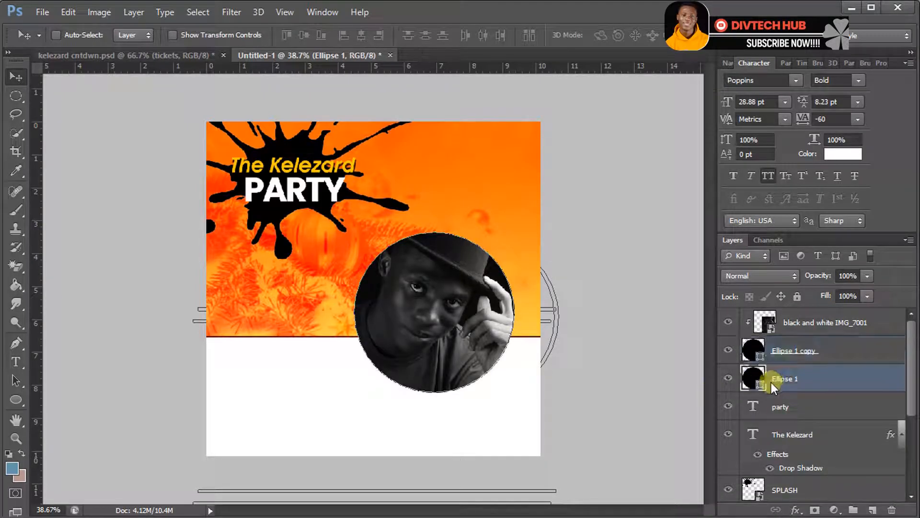
key(ctrl+t)
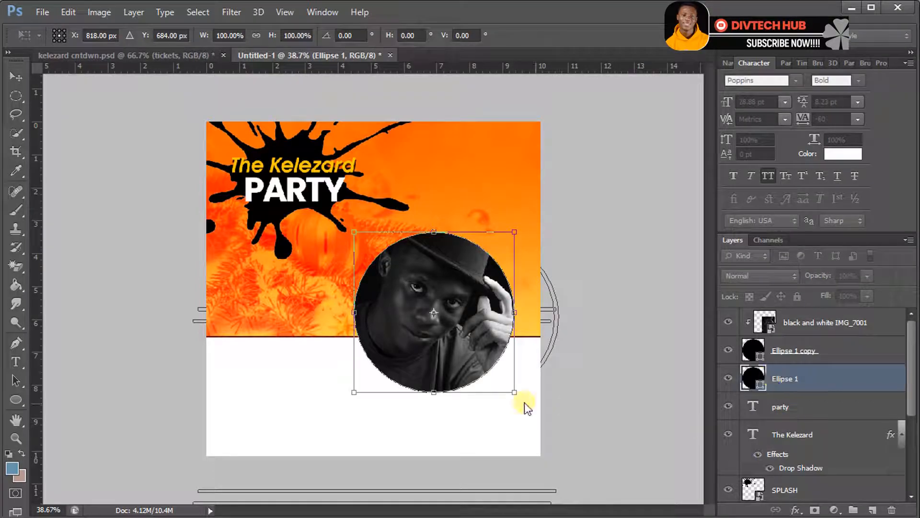
drag(516, 393, 528, 408)
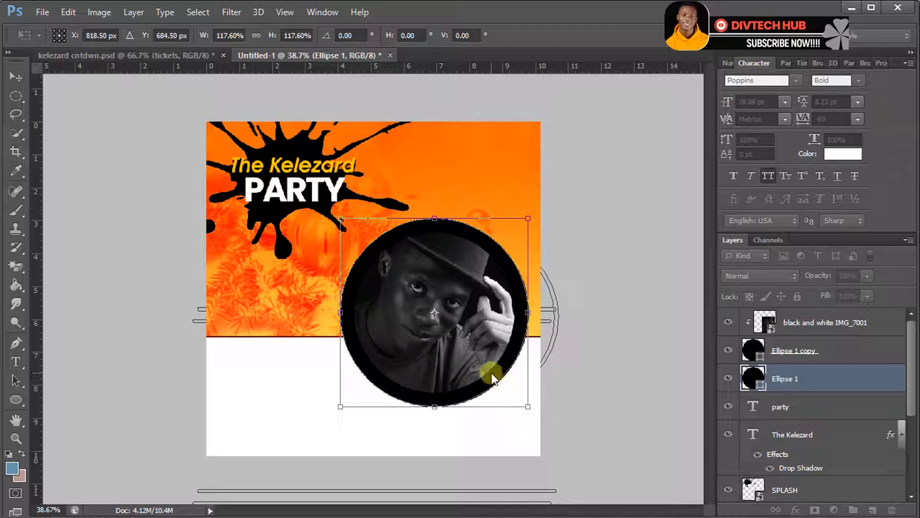
key(Return)
Step: Rasterize the enlarged Ellipse 1 layer
right_click(818, 376)
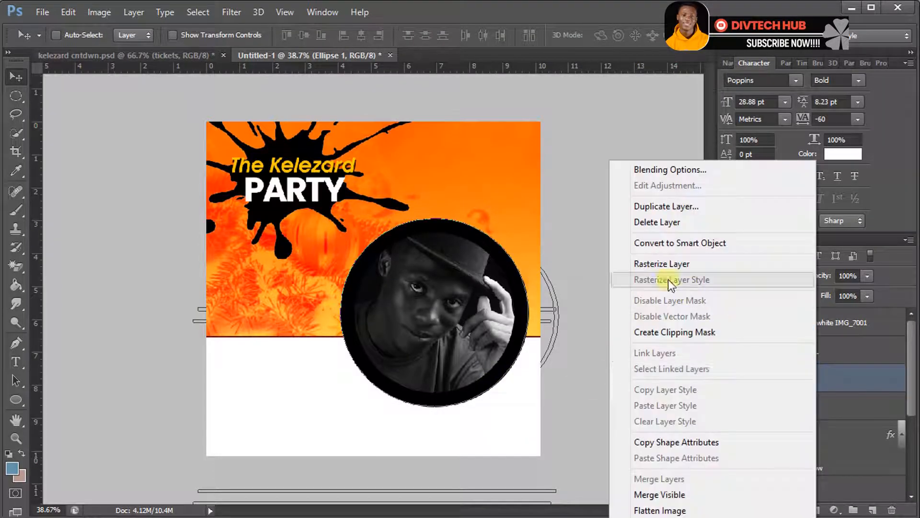
click(657, 263)
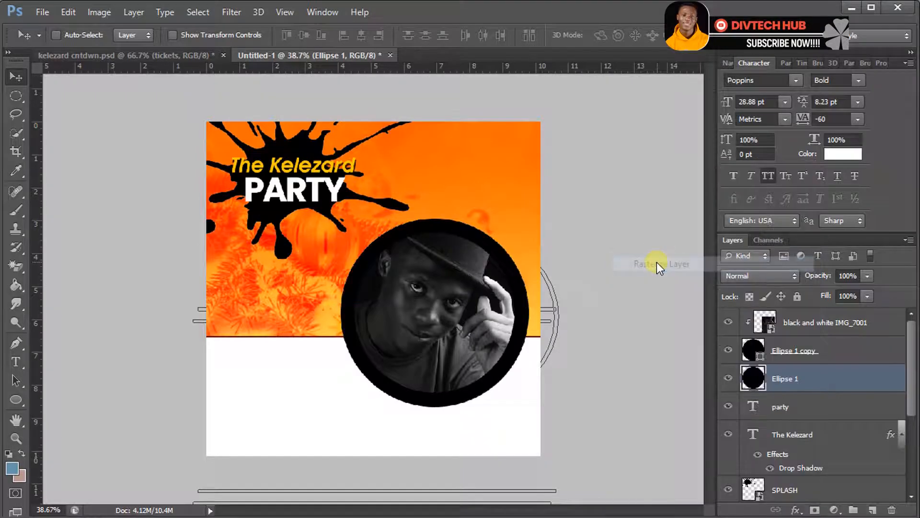
click(798, 352)
ctrl+click(744, 365)
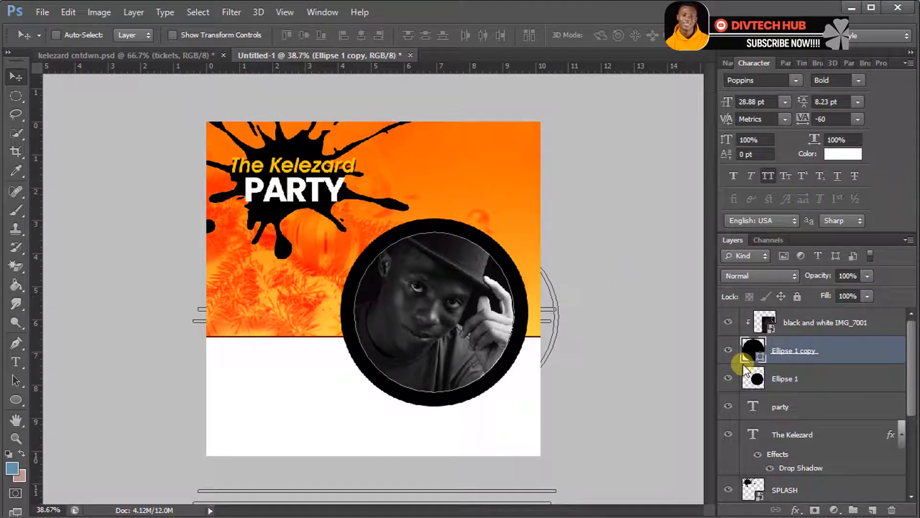
drag(825, 297, 758, 294)
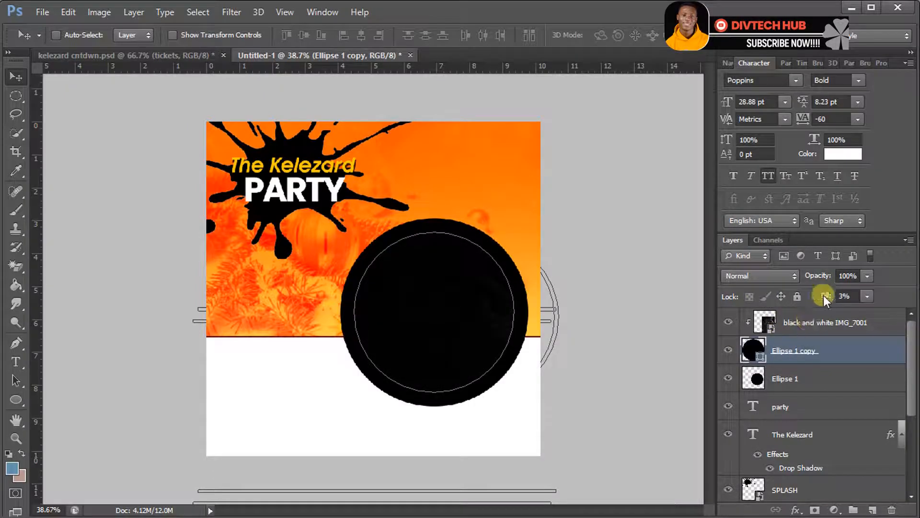
drag(823, 295, 912, 289)
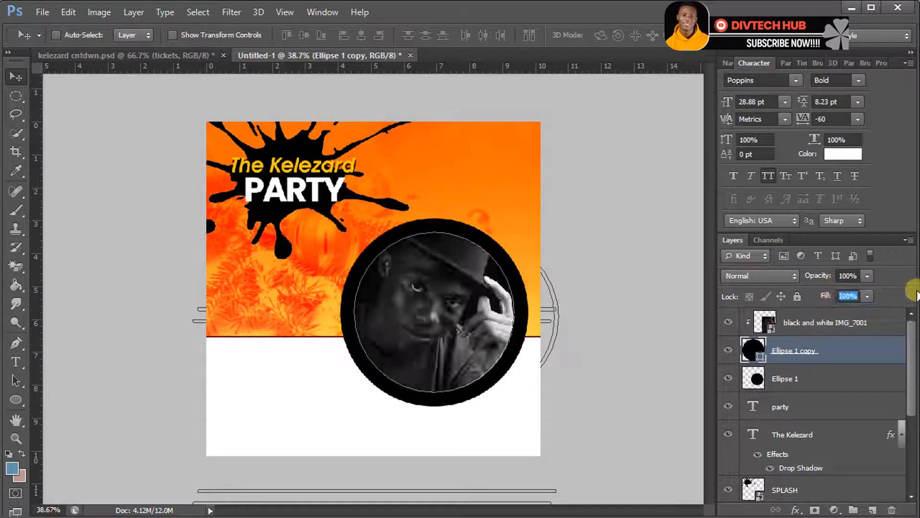
Step: Select the Ellipse 1 copy outline and delete that area from the Ellipse 1 layer, leaving a black ring around the portrait
ctrl+click(751, 350)
click(815, 379)
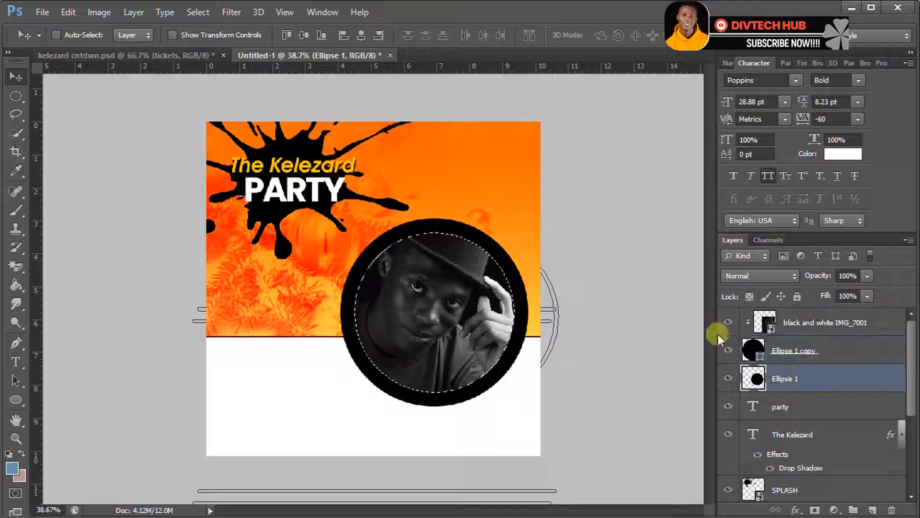
right_click(459, 297)
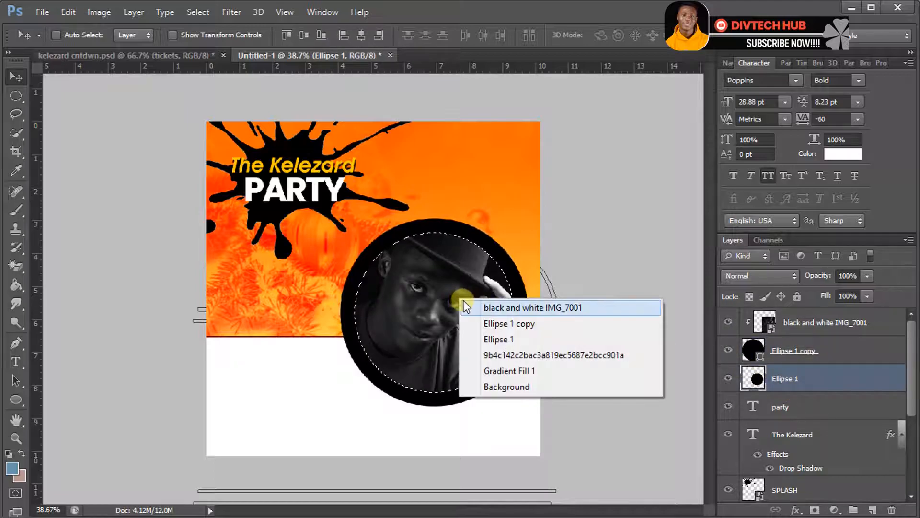
click(795, 372)
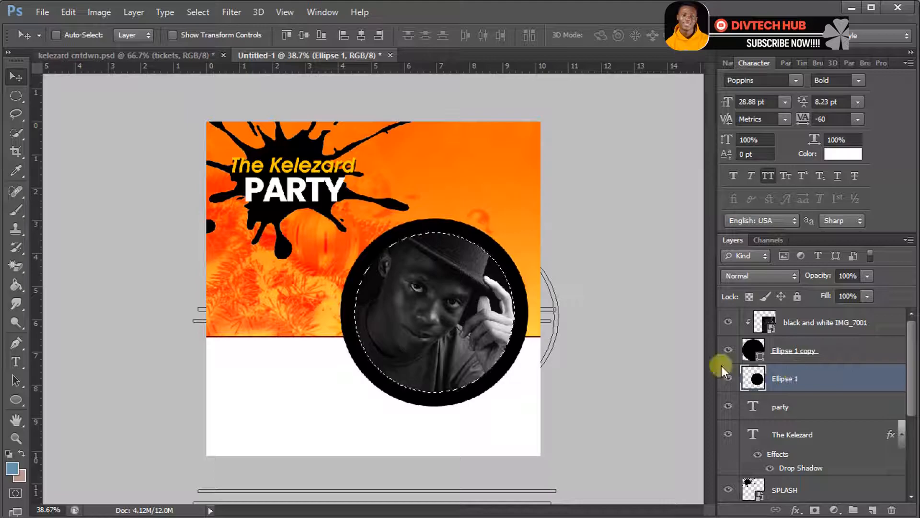
key(Delete)
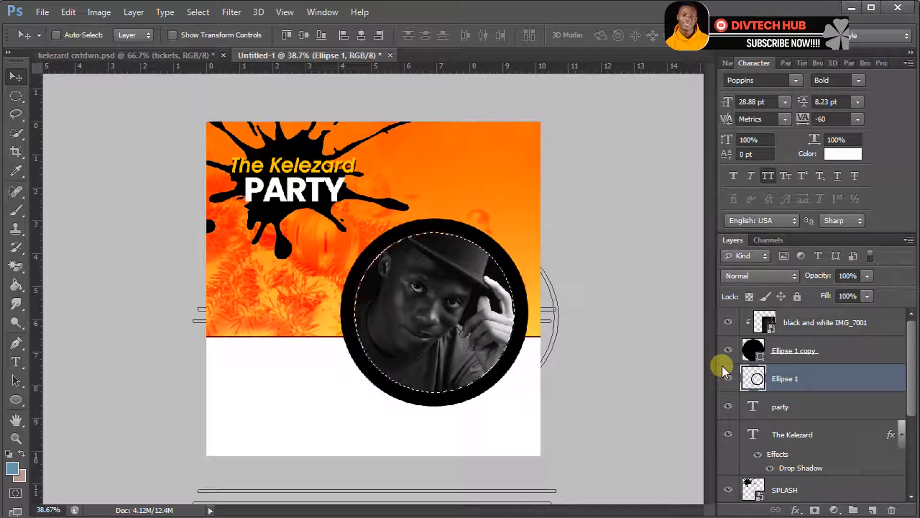
click(728, 349)
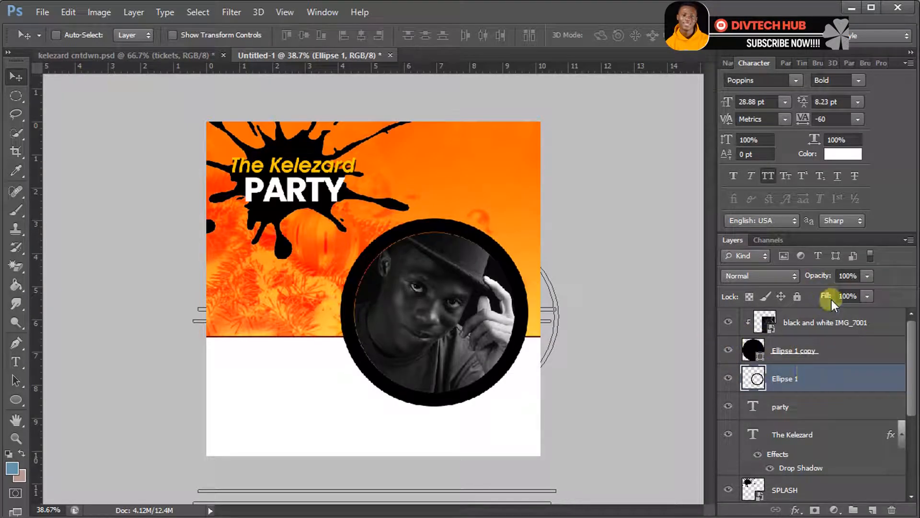
Step: Set the Ellipse 1 ring's fill to 0% and give it a 10 px outside stroke in orange-red ff3602 sampled from the background
drag(826, 294, 775, 315)
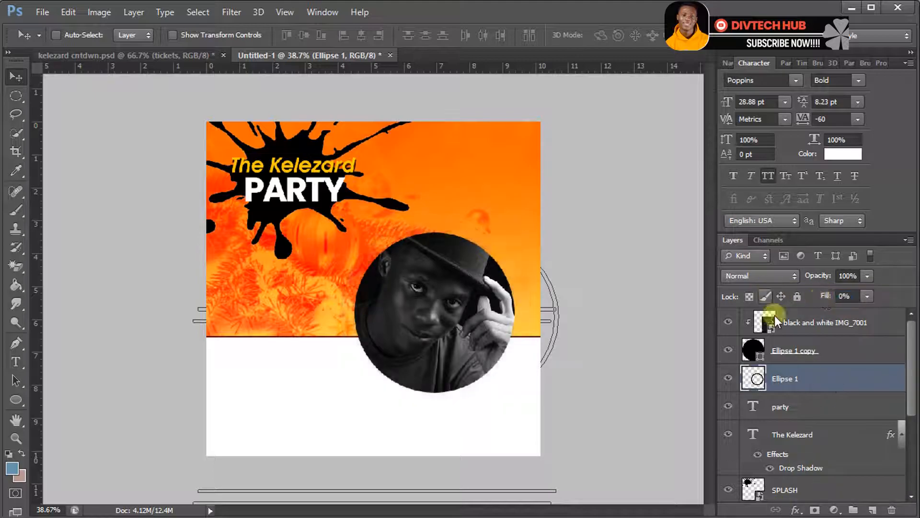
click(794, 510)
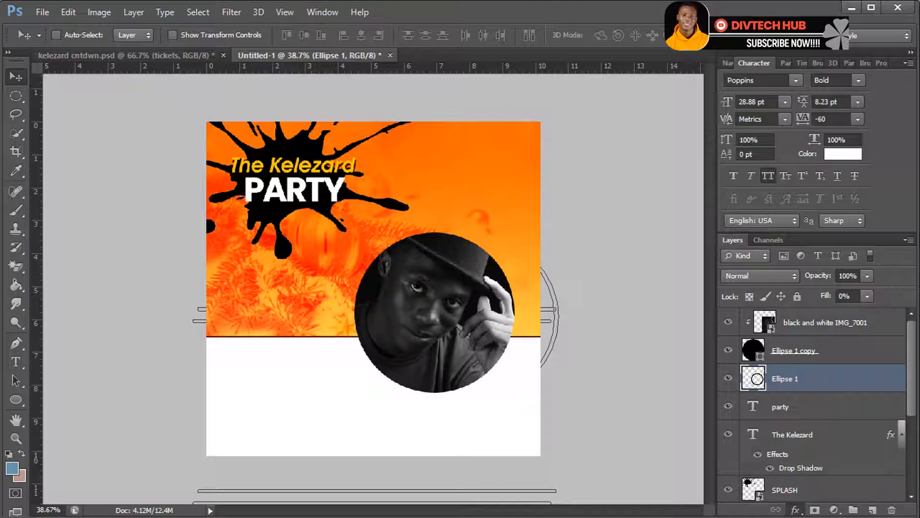
click(814, 383)
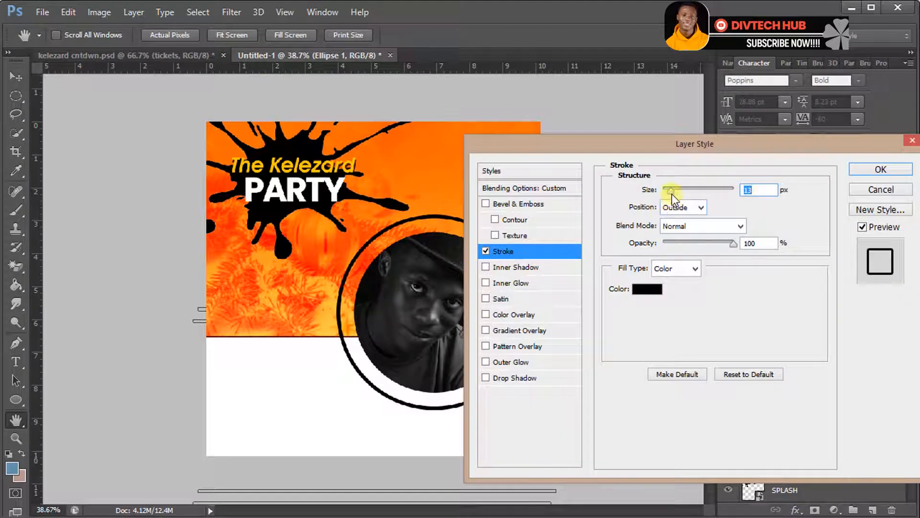
click(648, 288)
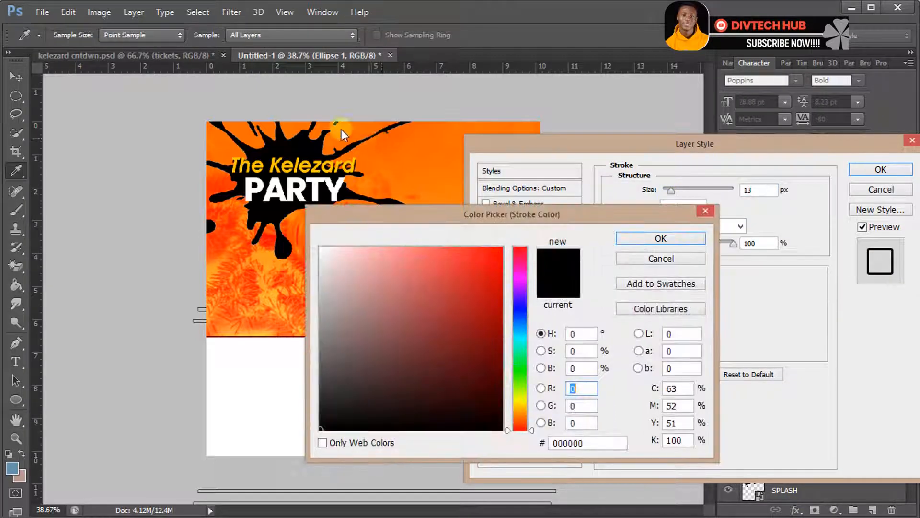
click(218, 180)
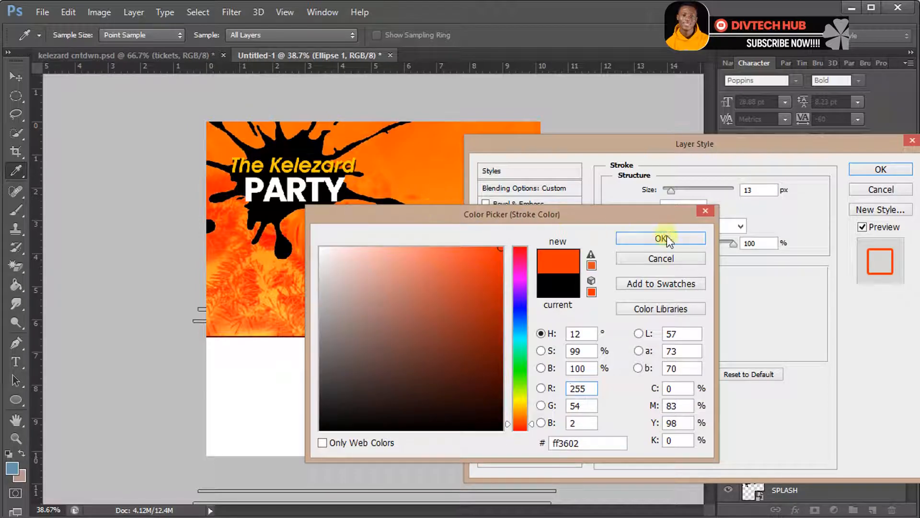
click(665, 238)
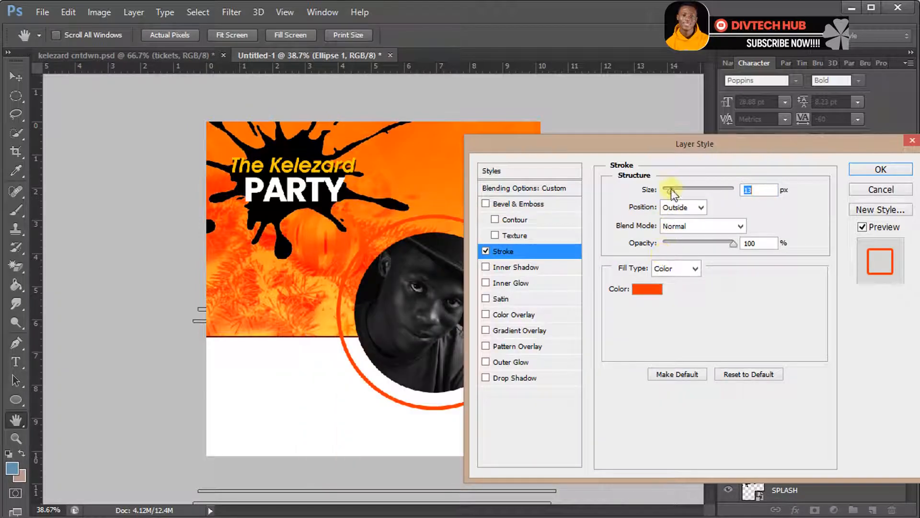
drag(668, 191, 670, 192)
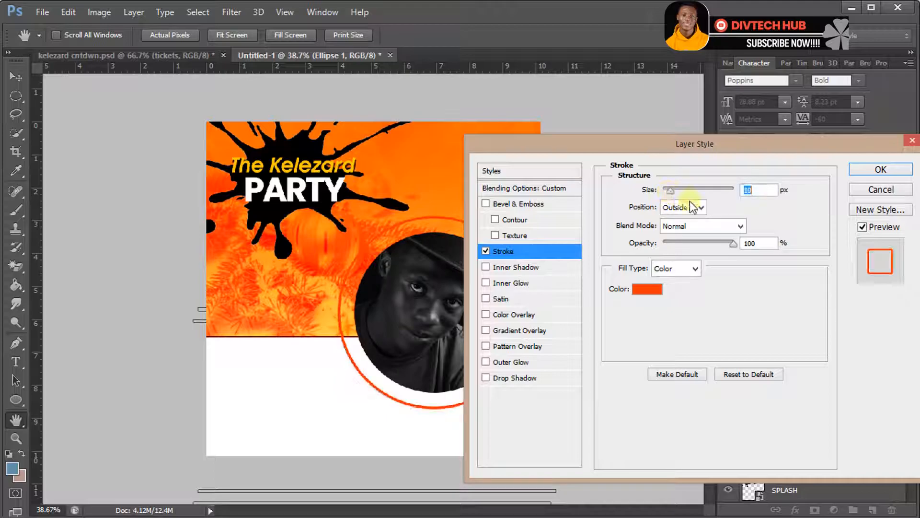
click(861, 169)
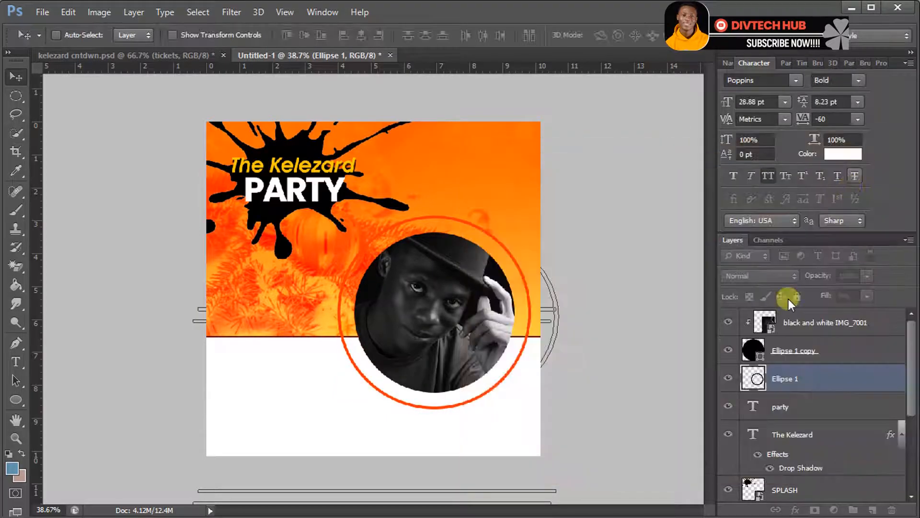
click(902, 378)
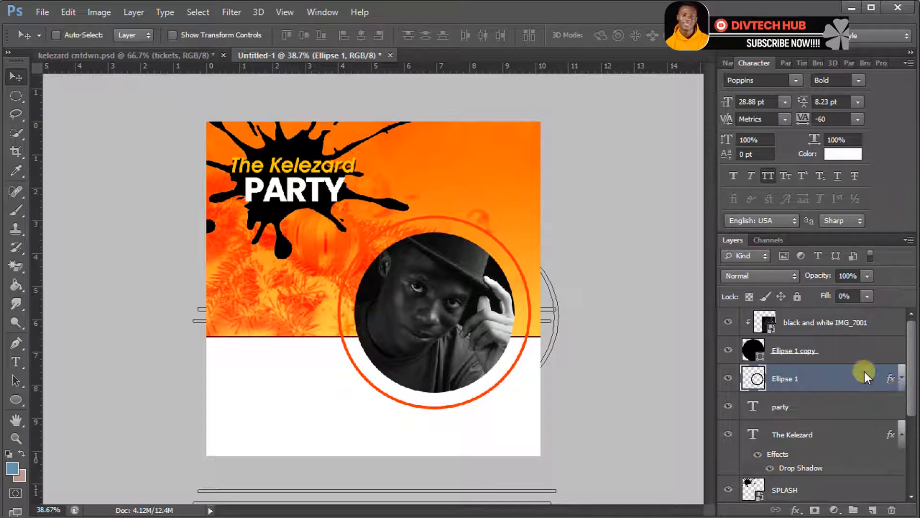
Step: Duplicate the Ellipse 1 copy layer and enlarge the lower original to 118.47% around its centre behind the portrait
click(855, 353)
key(ctrl+j)
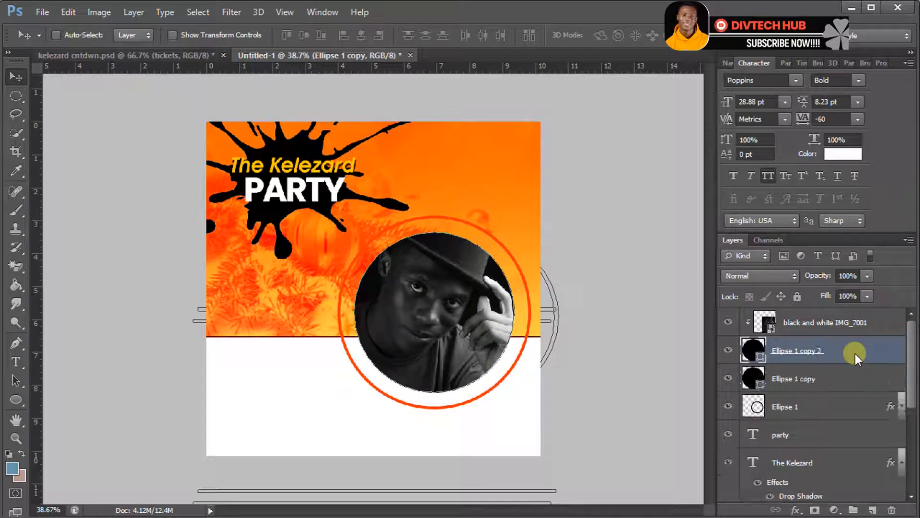
click(835, 372)
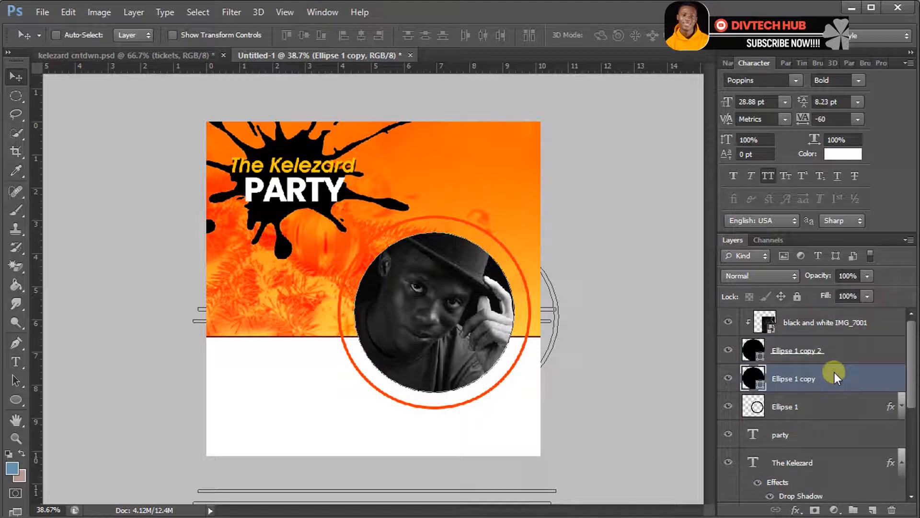
key(ctrl+t)
drag(514, 392, 528, 406)
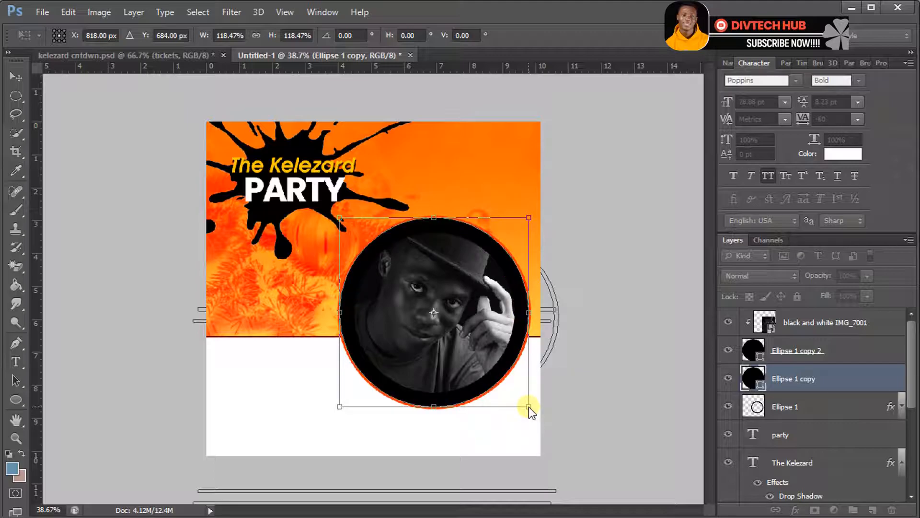
key(Return)
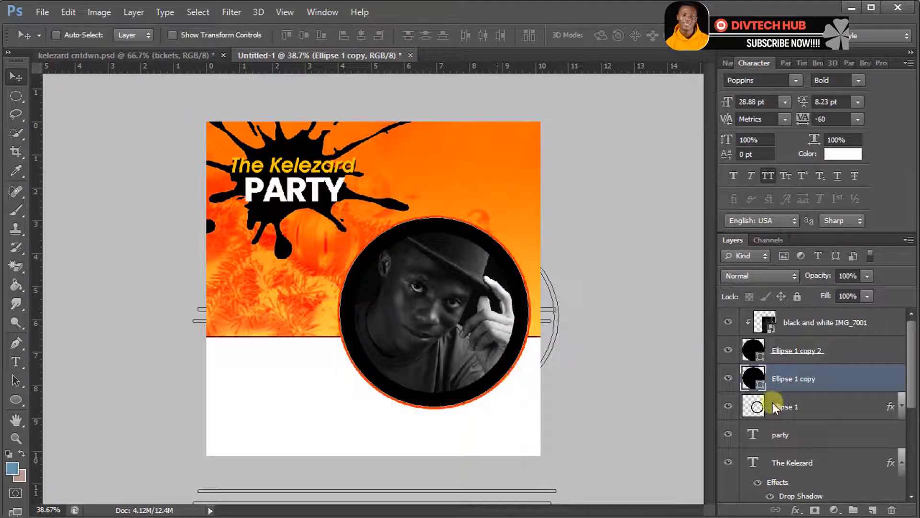
Step: Rasterize the enlarged Ellipse 1 copy layer and delete the upper-right quarter of its black disc with a rectangular selection
right_click(819, 368)
click(700, 258)
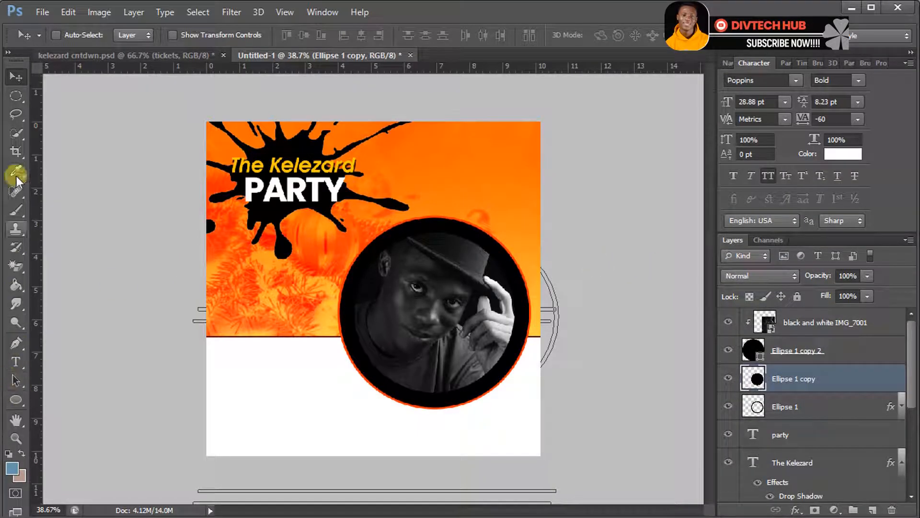
click(13, 96)
right_click(12, 91)
click(96, 93)
drag(432, 194, 542, 321)
key(Delete)
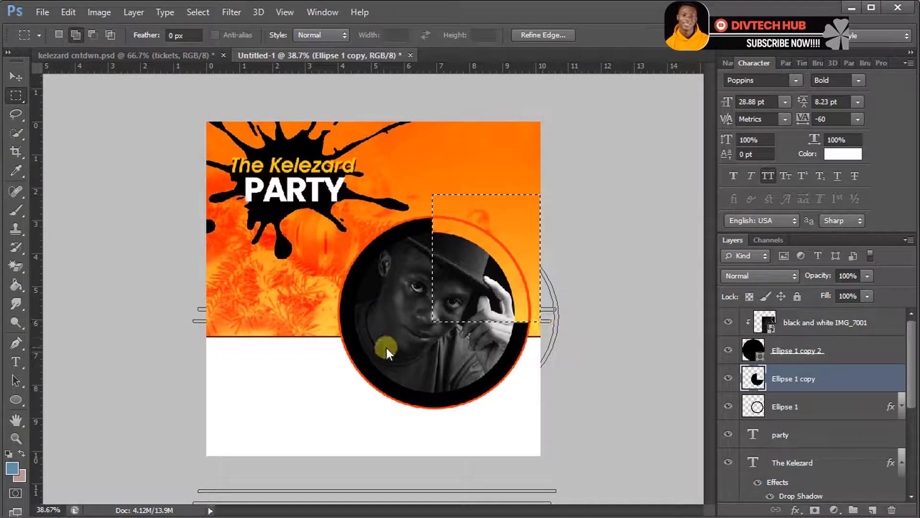
key(ctrl+d)
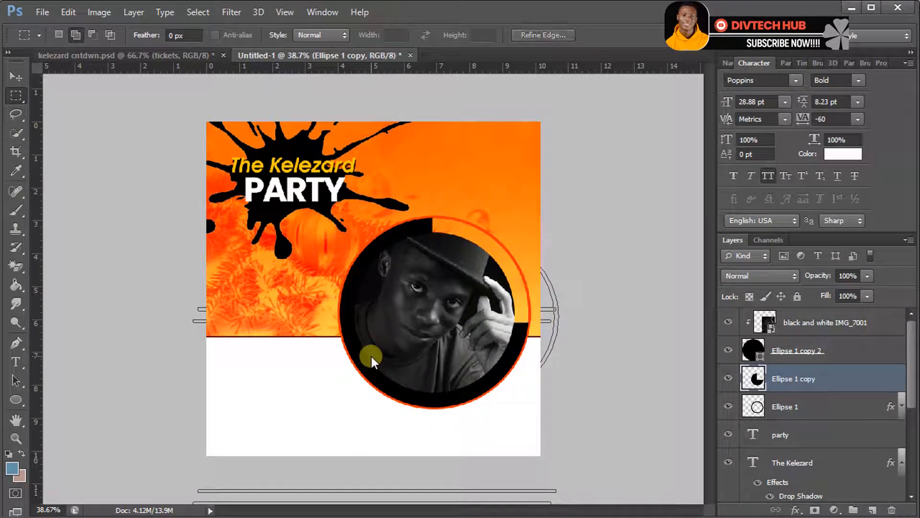
Step: Delete the lower-left part of the black disc, from the left edge to slightly past its centre, and clear the selection
drag(331, 322, 455, 431)
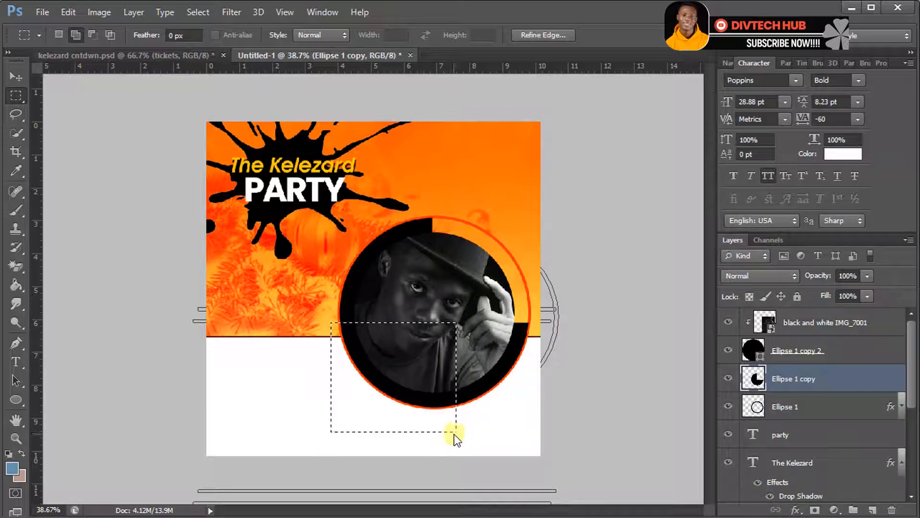
key(Delete)
key(ctrl+d)
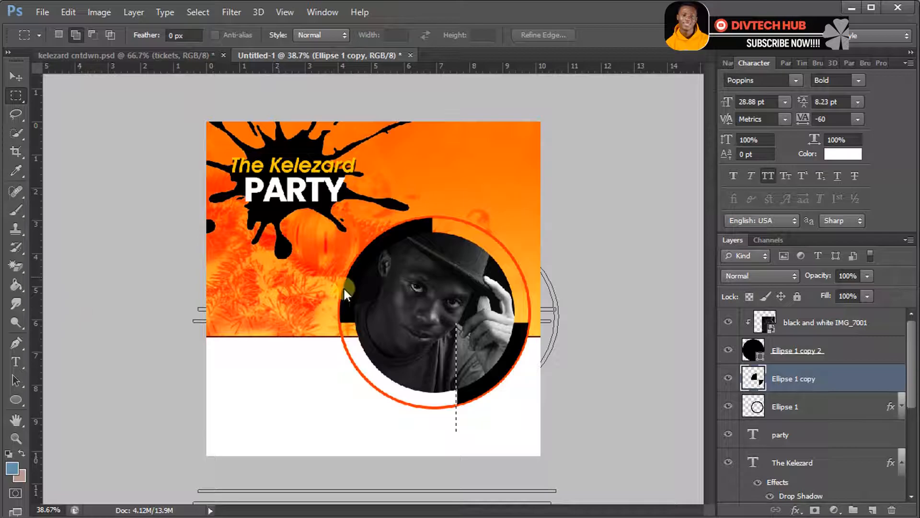
Step: Group the portrait photo with its three ellipse layers and scale the group down to 89.51% around its centre
click(808, 325)
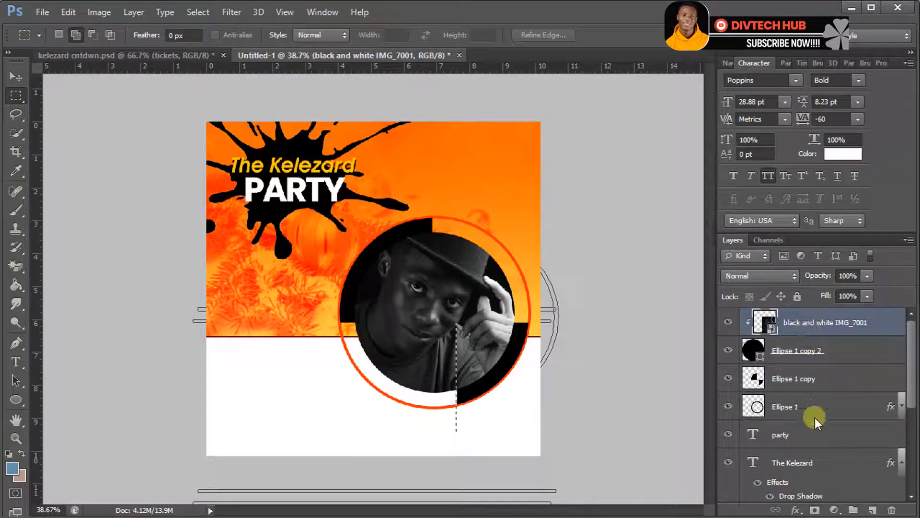
shift+click(811, 399)
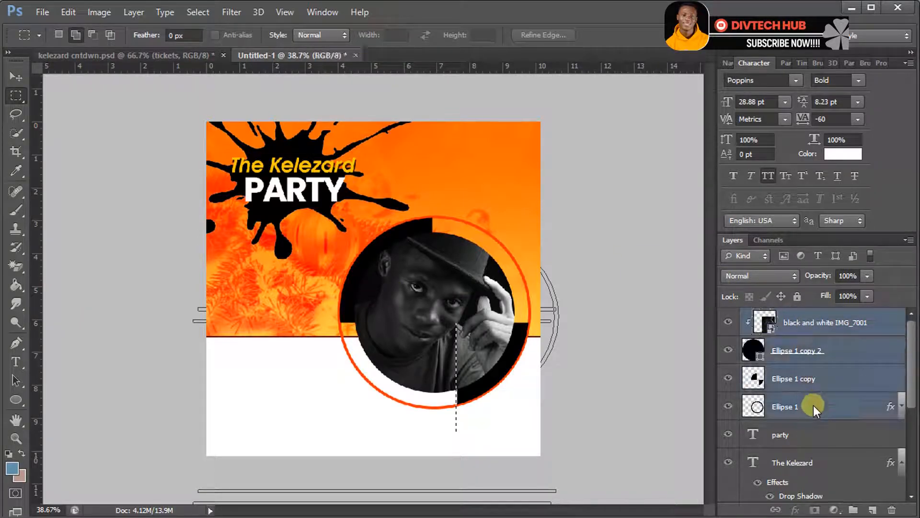
key(ctrl+g)
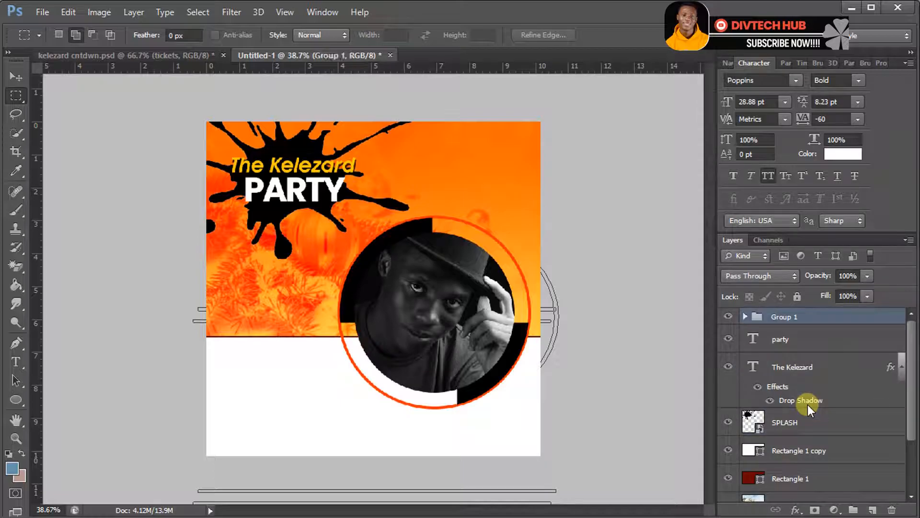
key(ctrl+t)
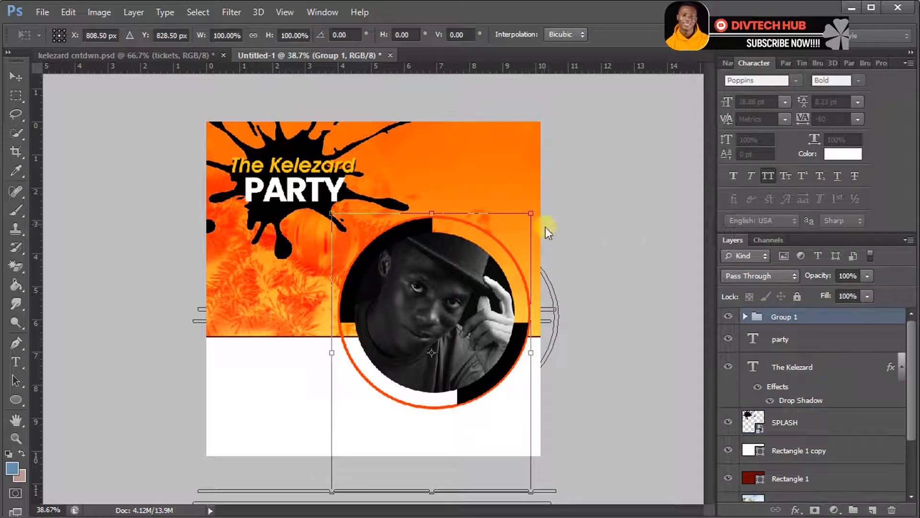
drag(530, 211, 521, 227)
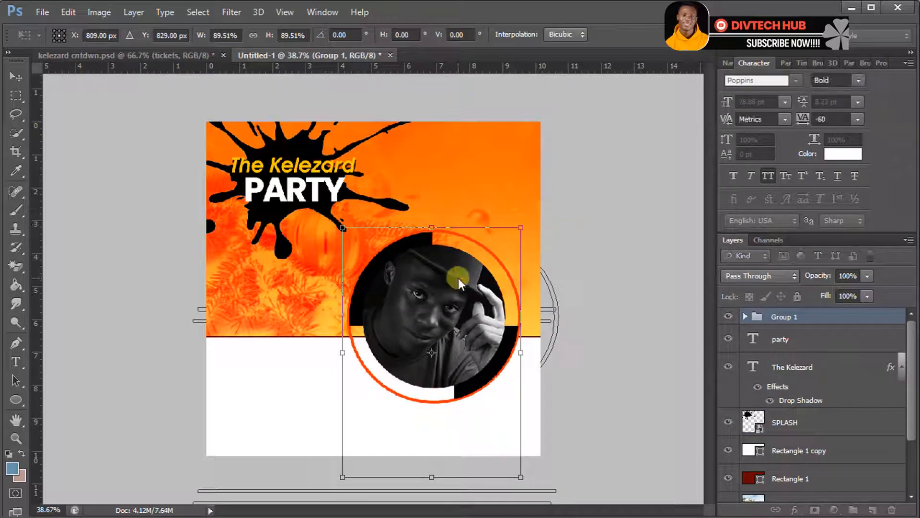
key(Return)
key(m)
Step: Group the party, The Kelezard and SPLASH layers, scale the group to about 91.84% and reposition it in the flyer's upper-left corner
click(855, 338)
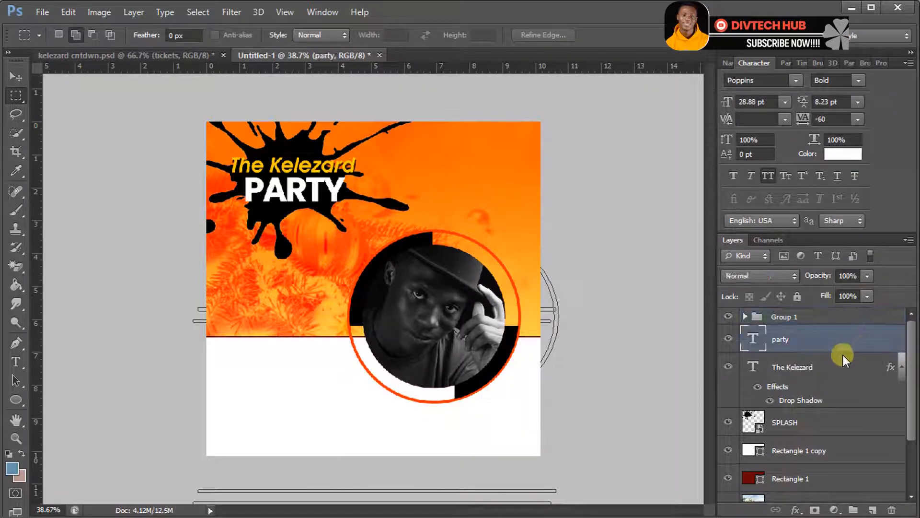
shift+click(811, 416)
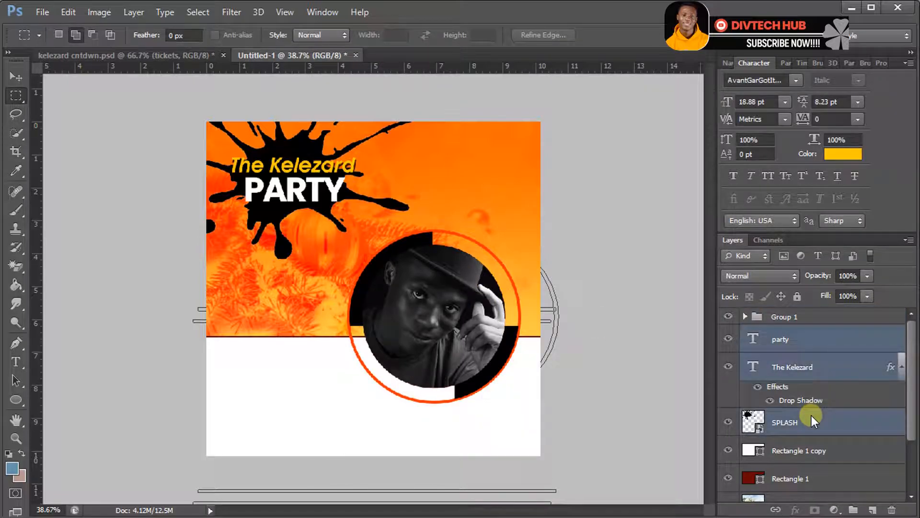
key(ctrl+g)
key(ctrl+t)
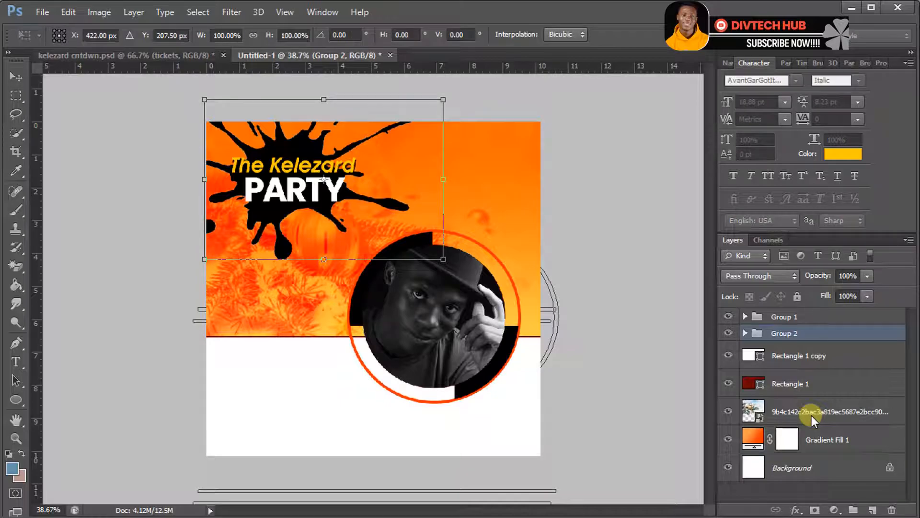
drag(442, 258, 429, 249)
drag(377, 210, 369, 214)
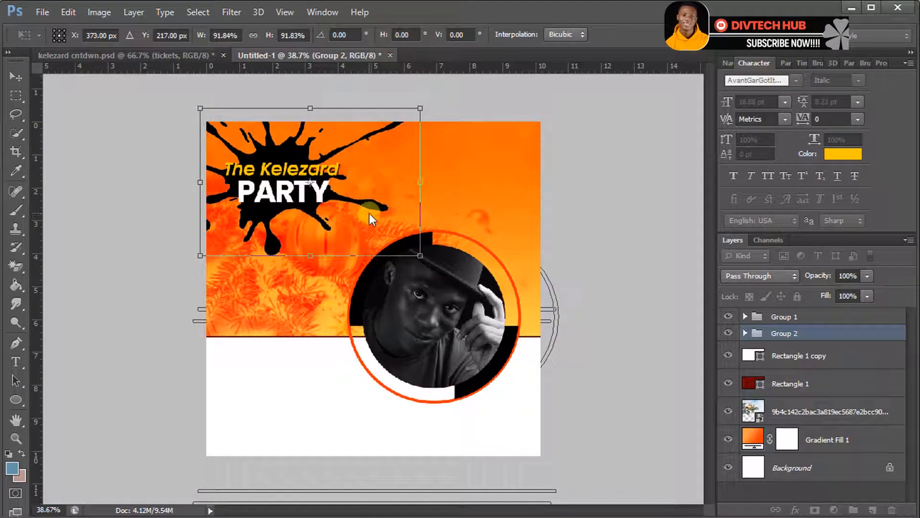
key(Return)
key(m)
key(v)
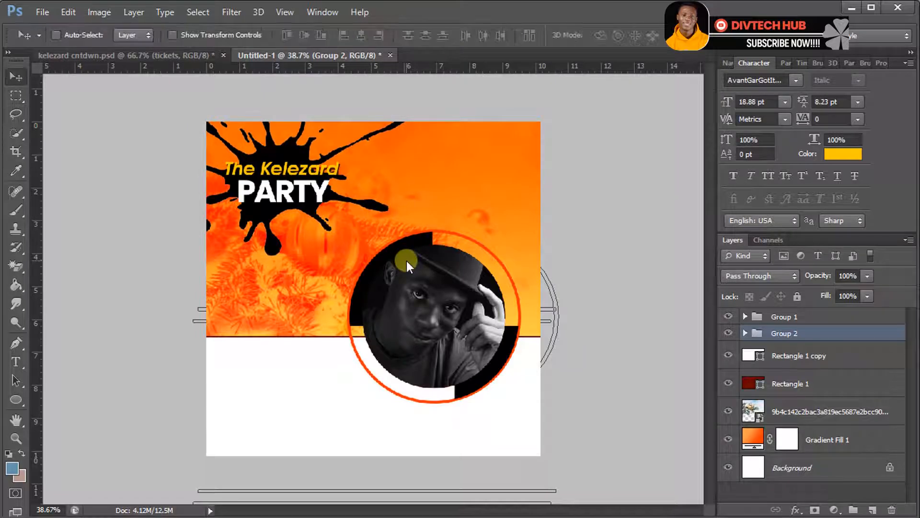
drag(311, 168, 315, 170)
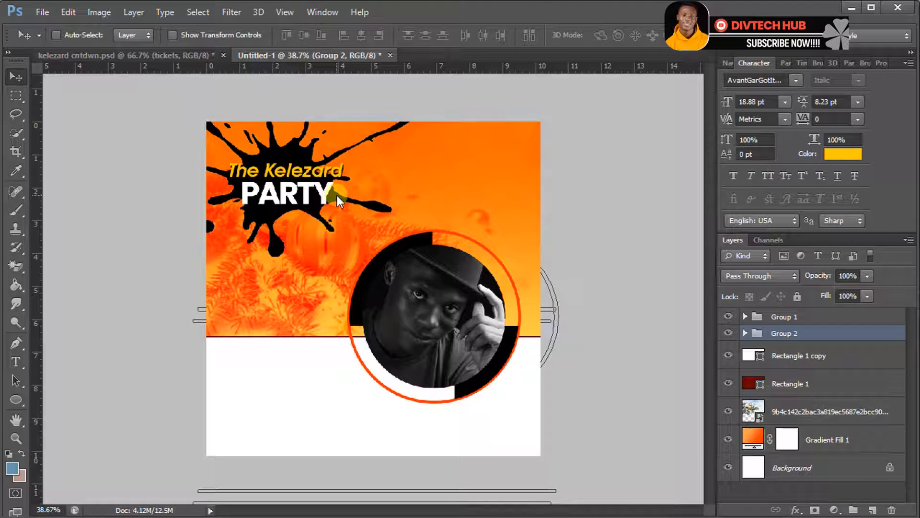
Step: Draw a rectangle of about 254 by 106 px across the white panel's upper edge, left of the portrait, and fill it white
click(850, 318)
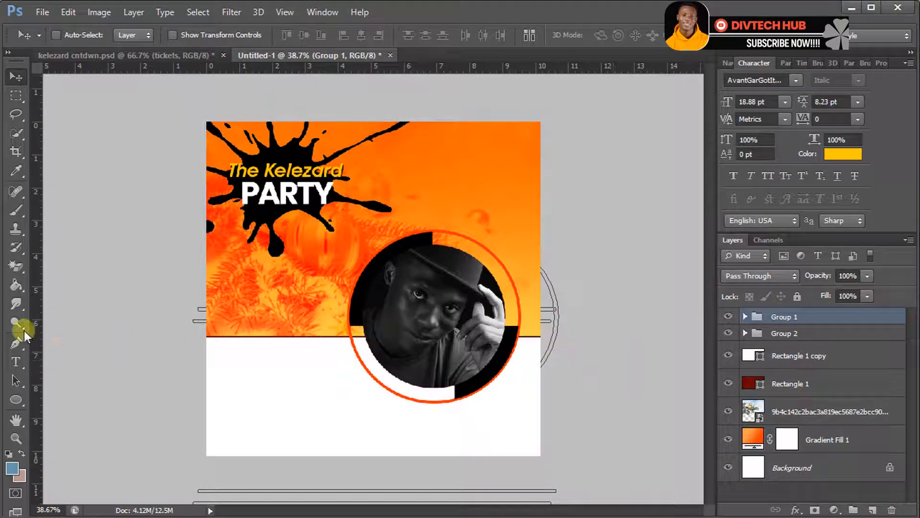
right_click(19, 395)
click(64, 396)
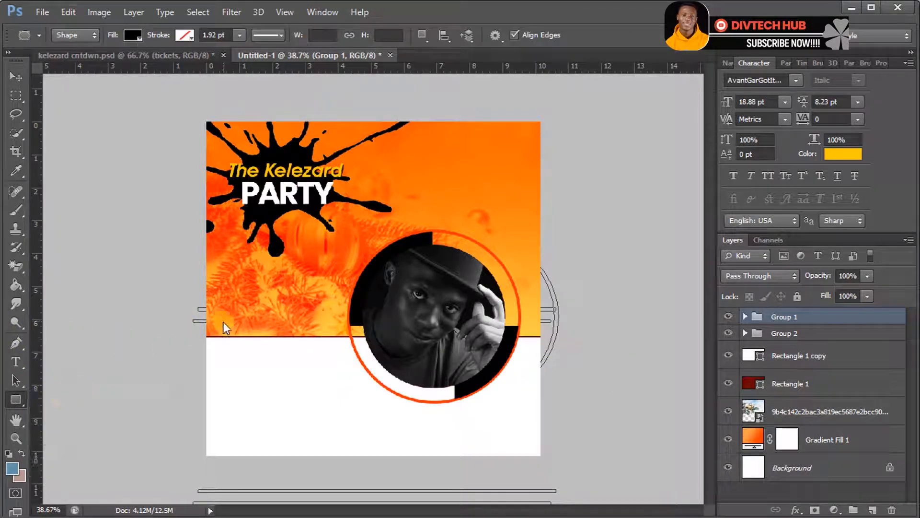
drag(232, 324, 303, 352)
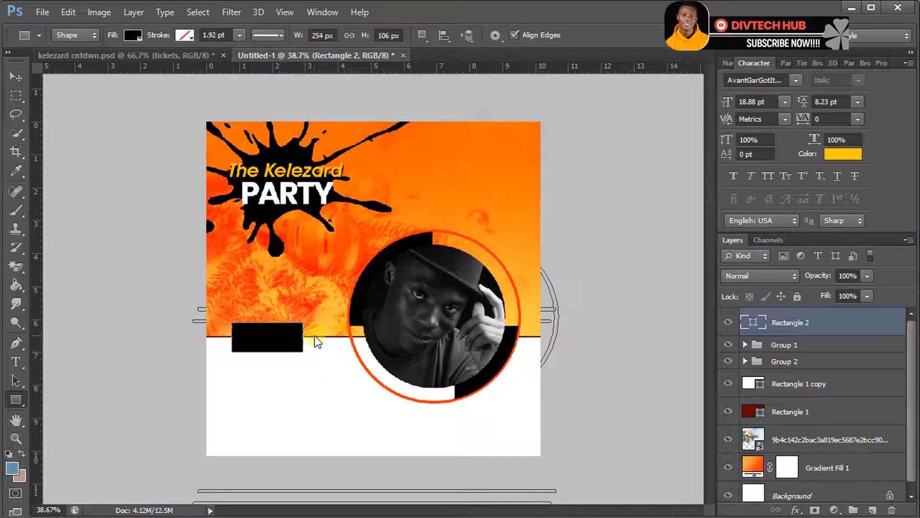
double_click(751, 320)
drag(462, 318, 298, 235)
click(669, 239)
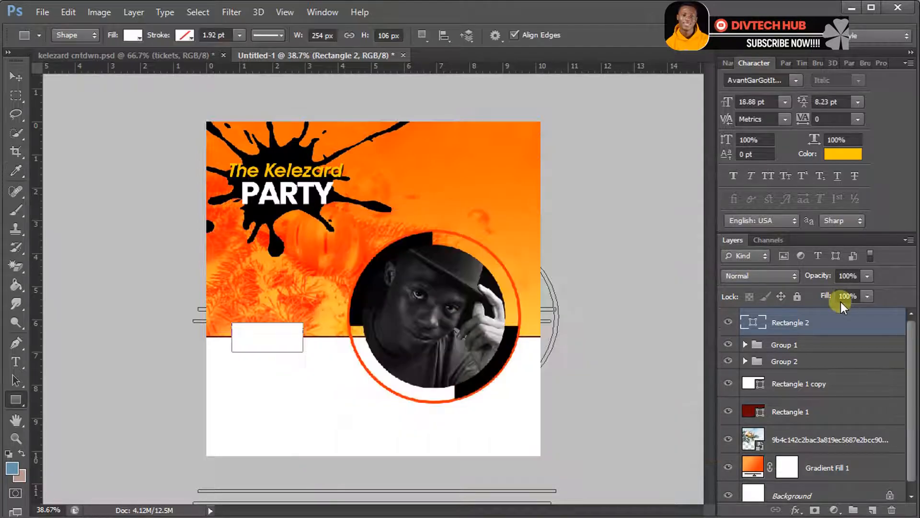
Step: Add a "DAYS MORE" text layer on the white panel and colour it orange-red sampled from the backdrop's left edge
click(833, 341)
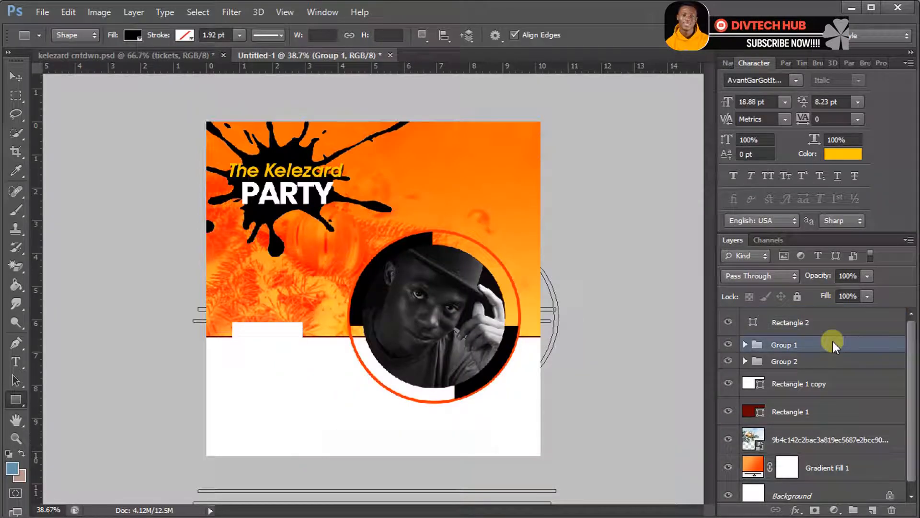
click(16, 361)
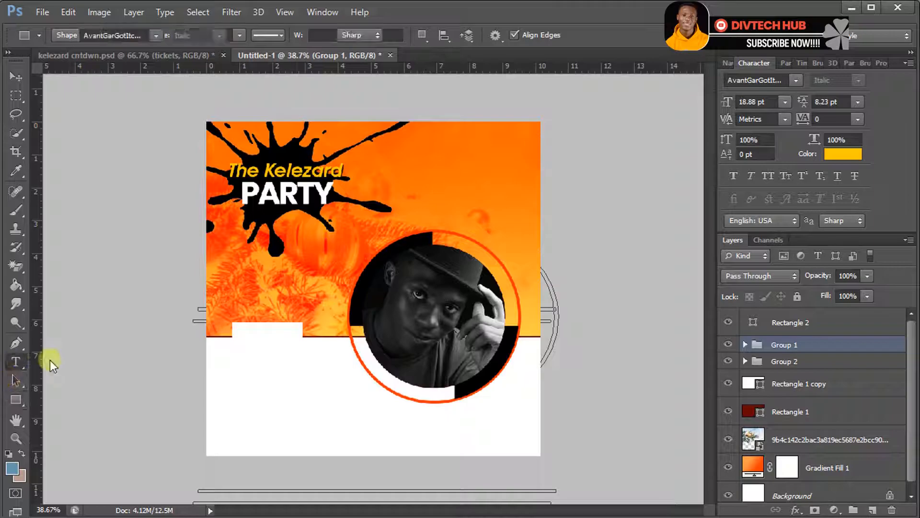
click(248, 366)
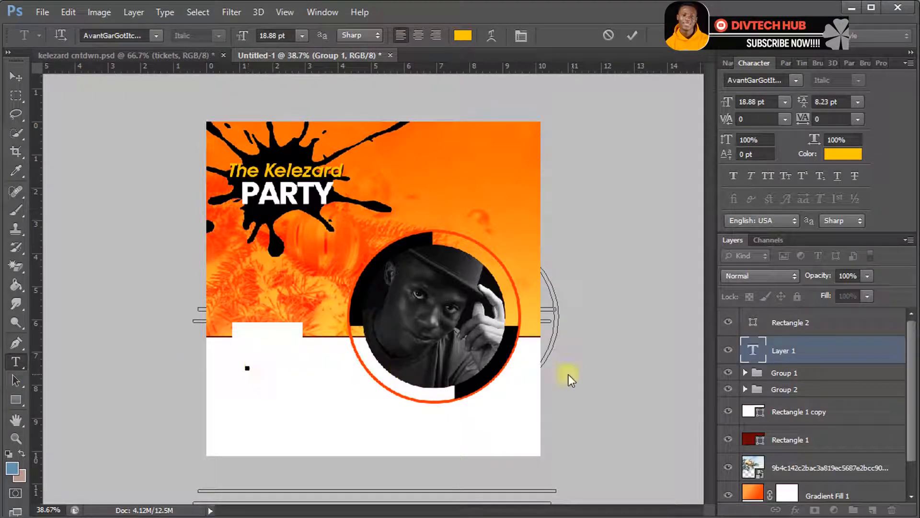
text(DAYS MORE)
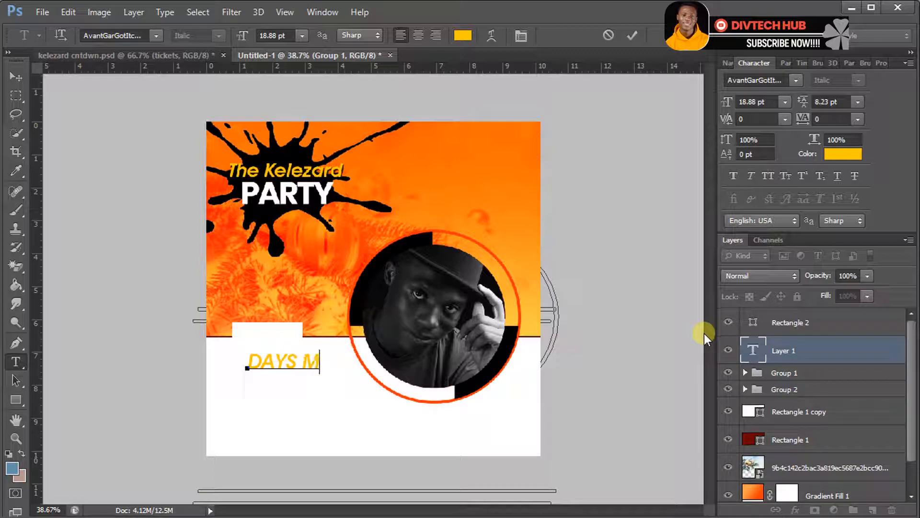
key(ctrl+a)
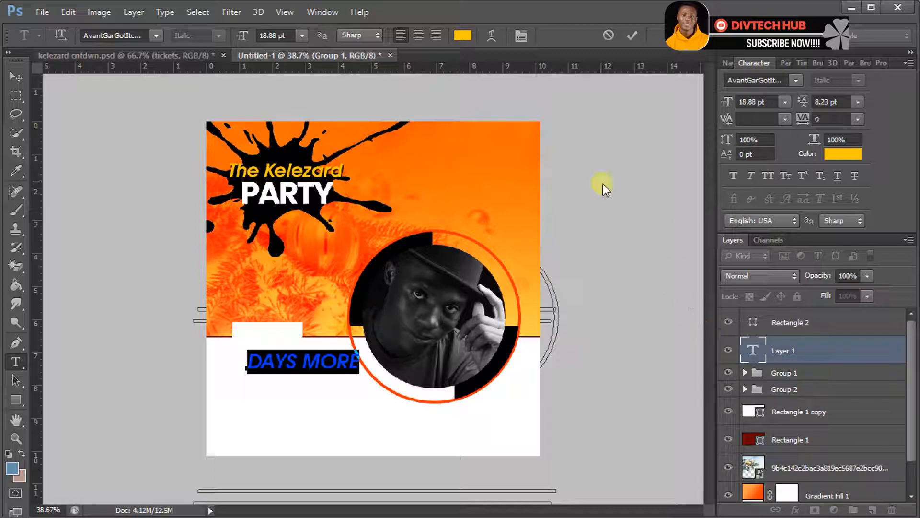
click(460, 36)
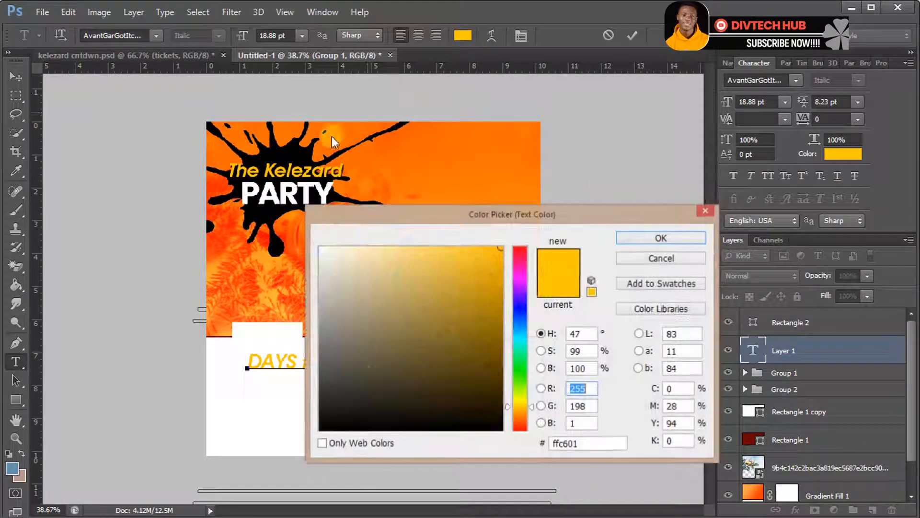
click(211, 186)
click(661, 239)
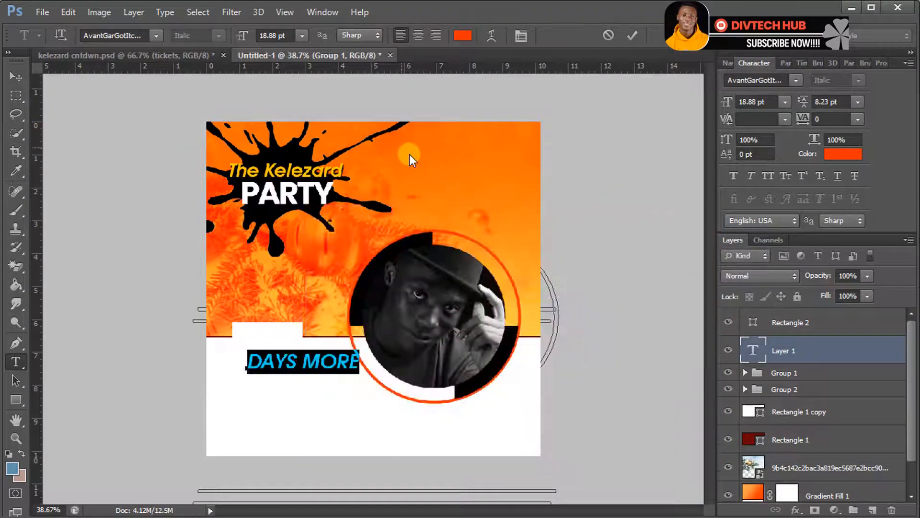
Step: Change the DAYS MORE text's font to Akrobat in the Bold style
click(157, 37)
click(127, 37)
text(akihibara hyper)
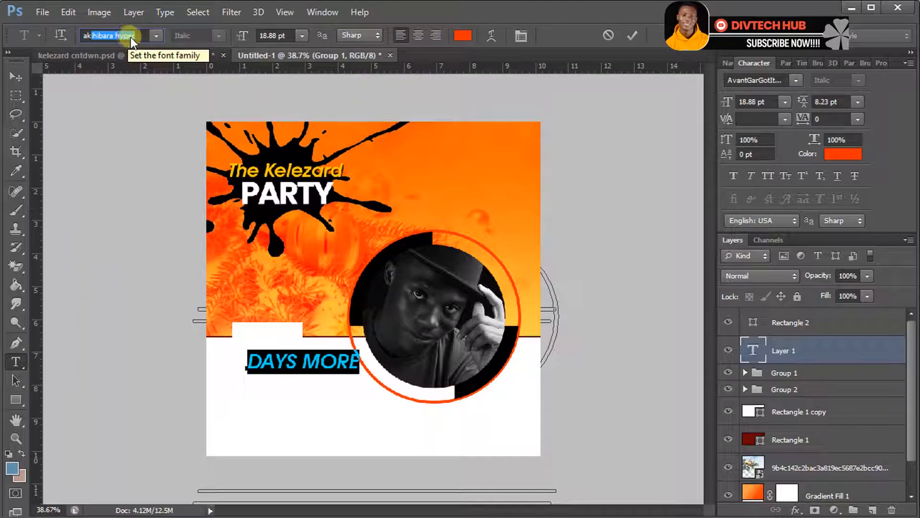
click(156, 36)
click(162, 61)
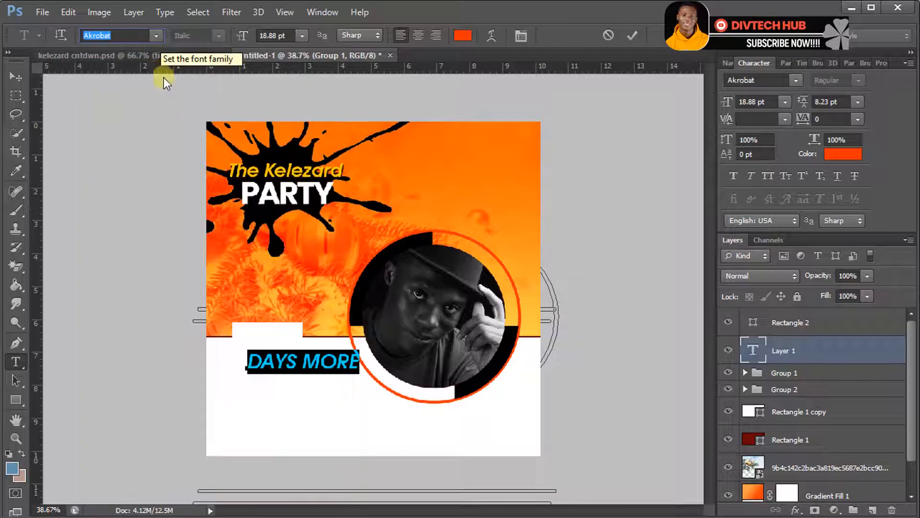
click(221, 37)
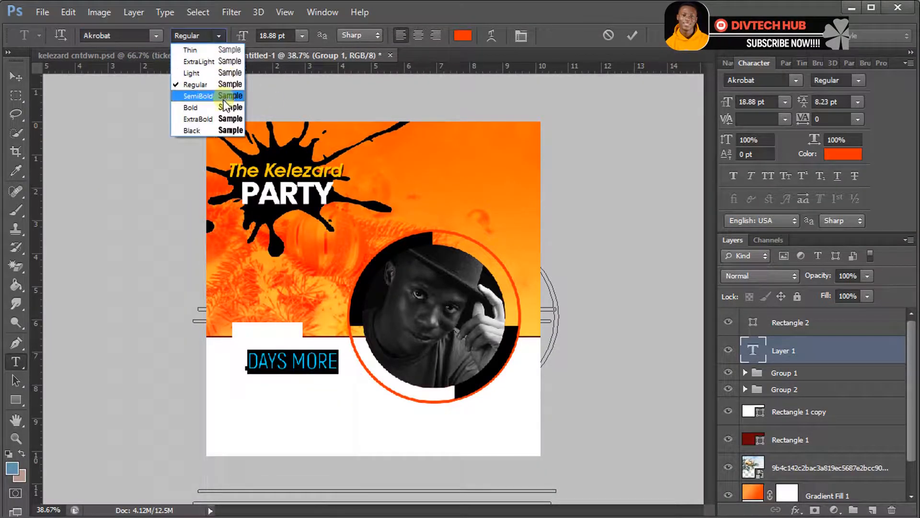
click(218, 107)
Step: Reduce the DAYS MORE text to 13.88 pt and place it over the small white rectangle, stacked above the Rectangle 2 layer
drag(246, 38, 242, 38)
drag(236, 128, 233, 114)
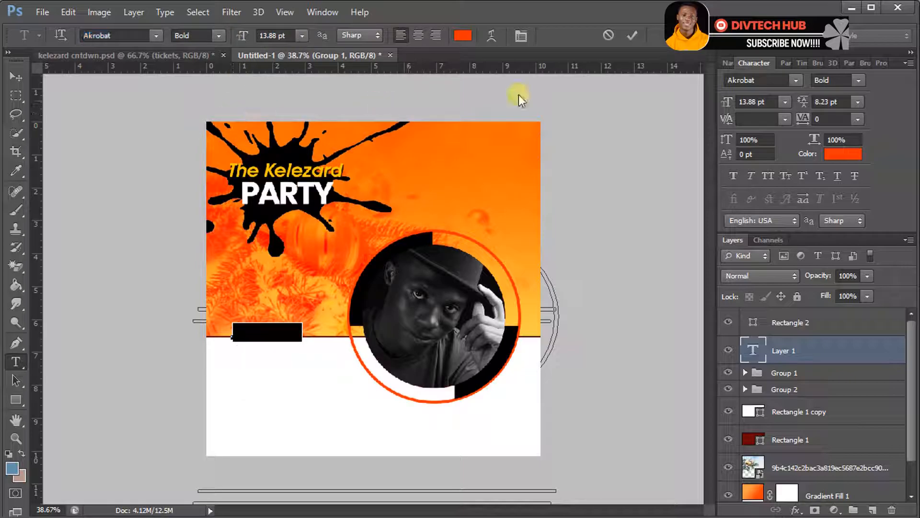
click(638, 31)
drag(823, 352, 808, 321)
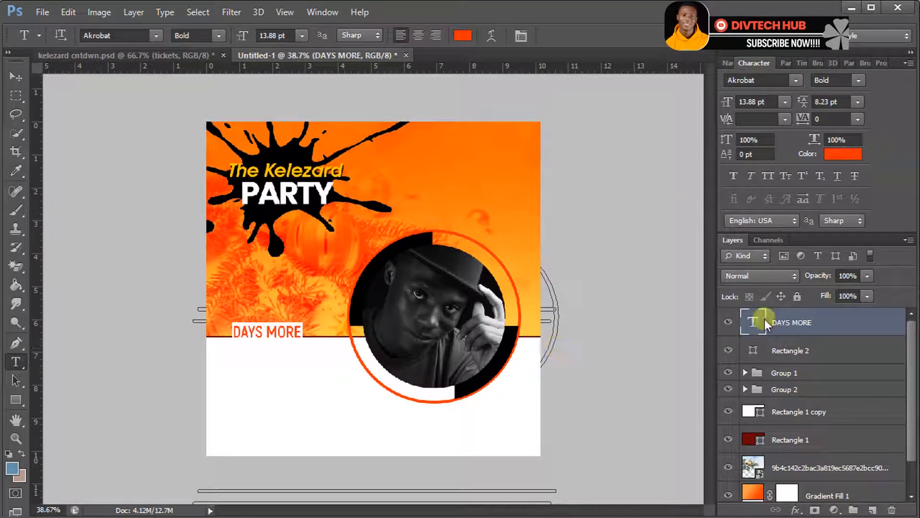
Step: Reduce the DAYS MORE text to 12.88 pt and centre it within the small white rectangle
key(Return)
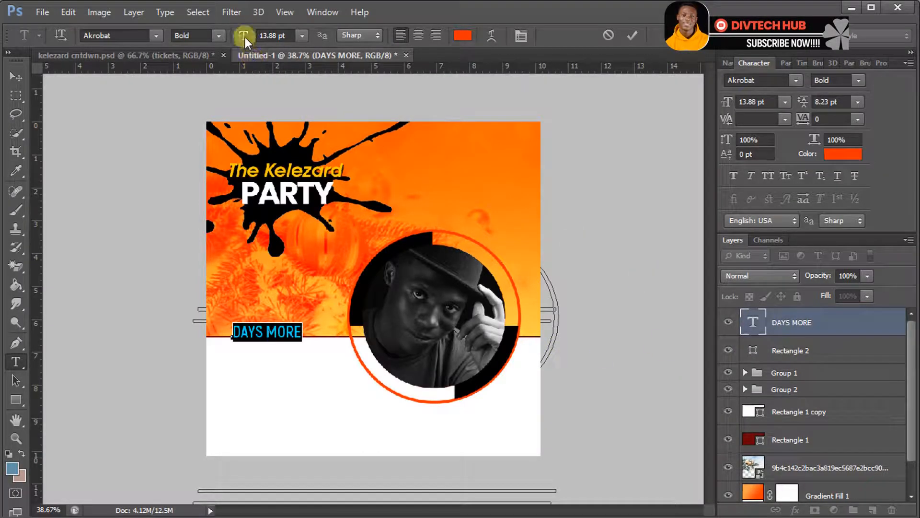
drag(245, 38, 243, 37)
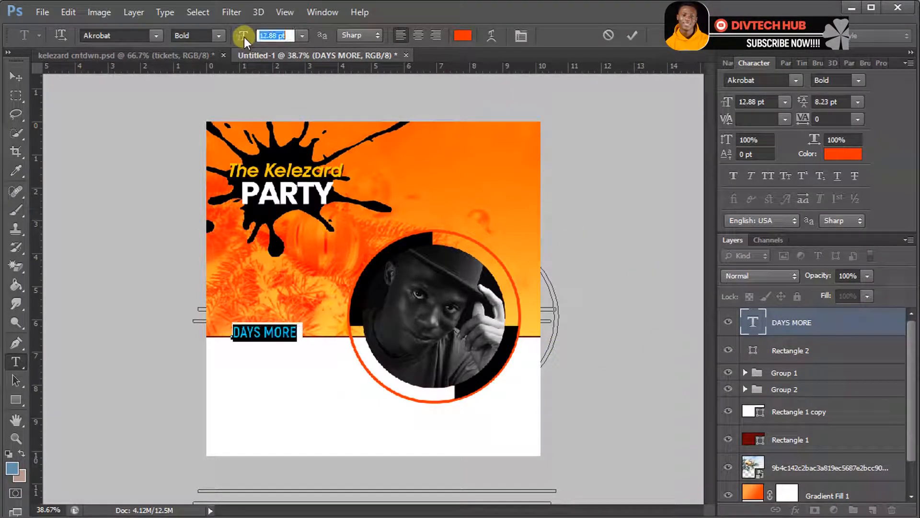
click(631, 36)
key(v)
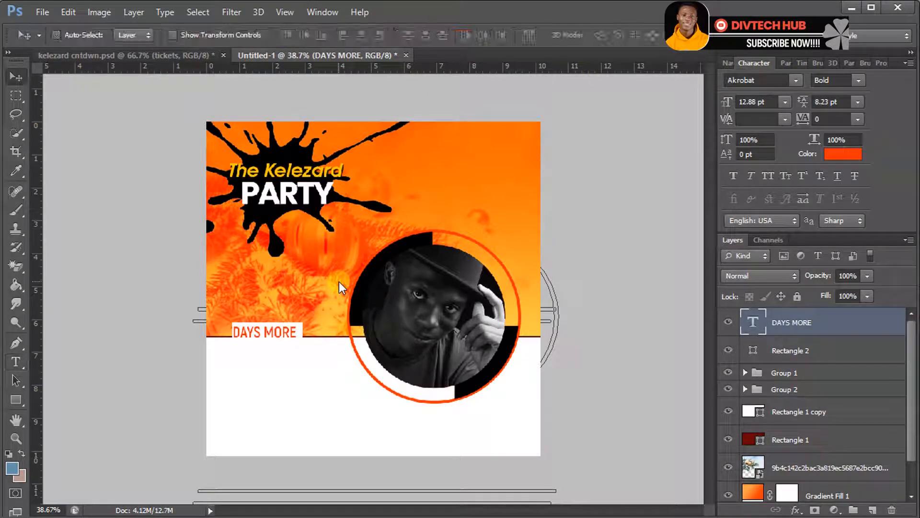
drag(292, 339, 295, 340)
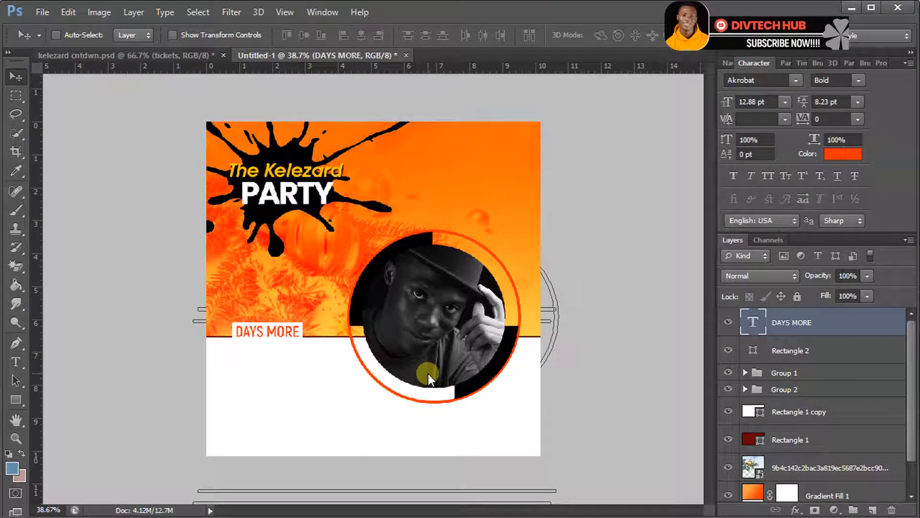
Step: Add an "05" text layer above the DAYS MORE label and colour it white (ffffff)
click(10, 368)
click(232, 283)
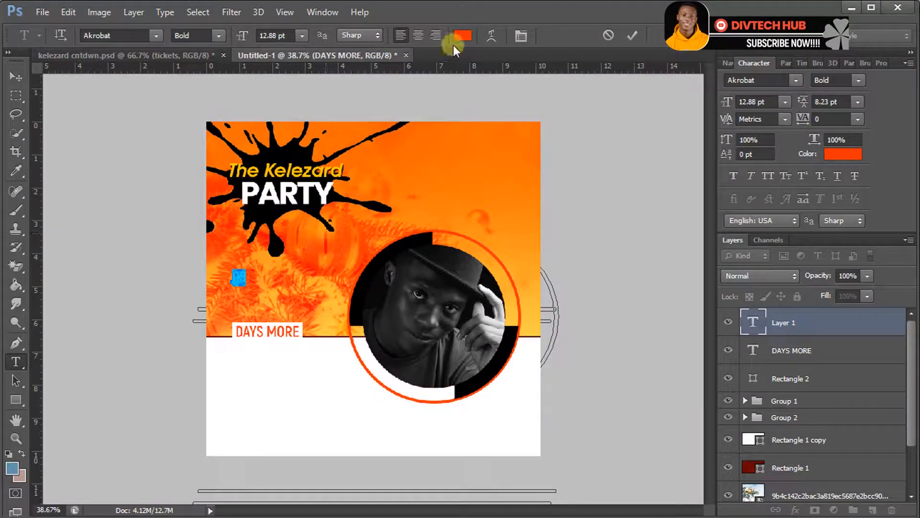
click(463, 35)
drag(411, 283, 320, 247)
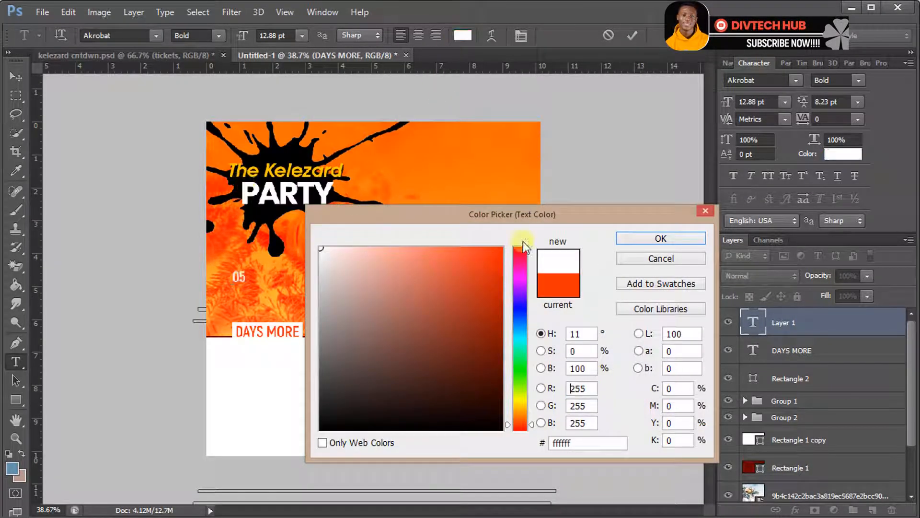
click(637, 239)
Step: Set the 05 text to Akrobat ExtraBold at 59.88 pt and position it directly above the DAYS MORE label
drag(242, 36, 303, 139)
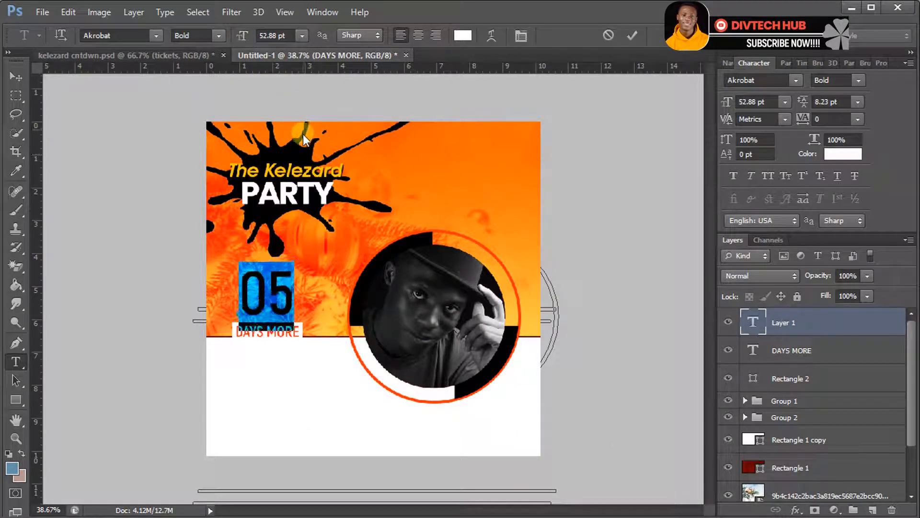
click(218, 35)
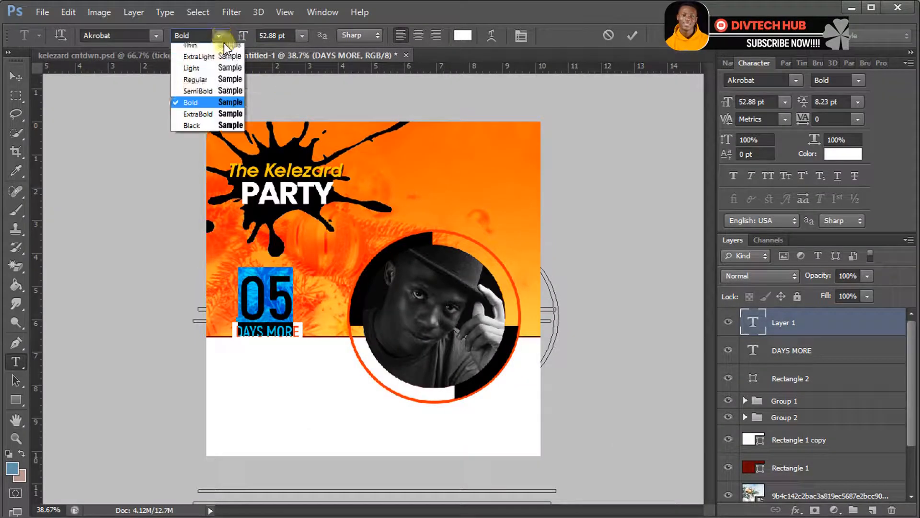
click(214, 119)
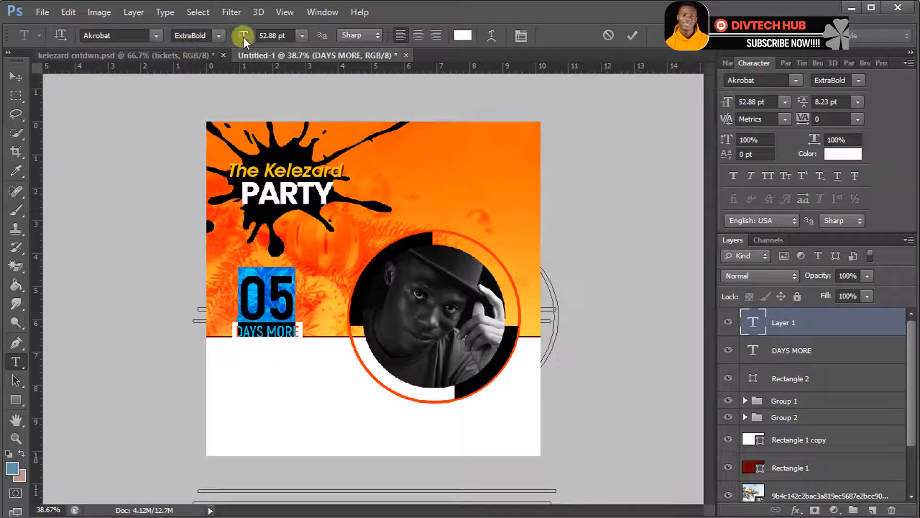
drag(243, 36, 249, 36)
drag(349, 228, 347, 226)
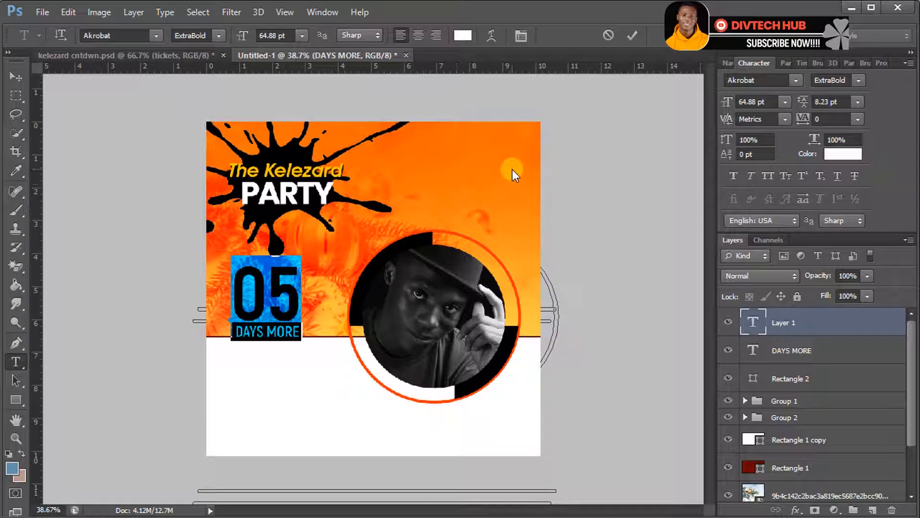
drag(243, 38, 237, 38)
drag(408, 117, 408, 114)
click(610, 174)
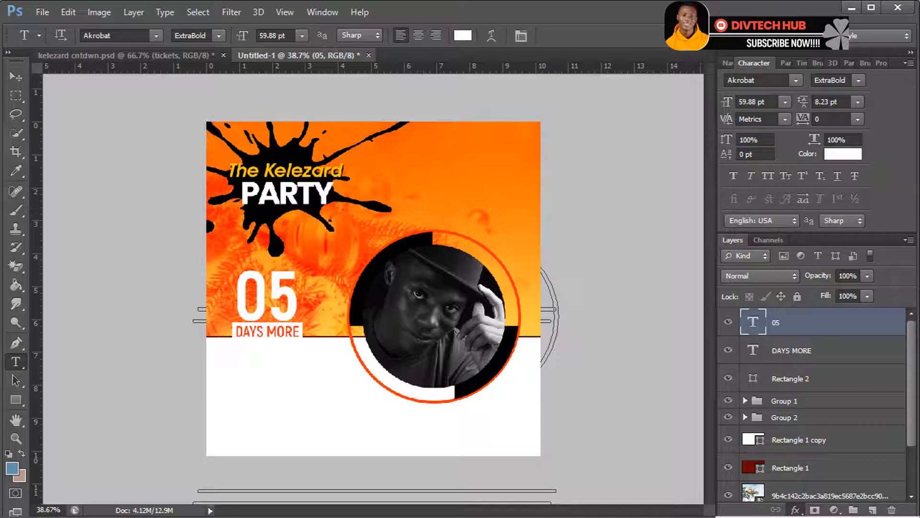
Step: Apply a drop shadow to the 05 text with a distance of 7 px and a size of 0 px
click(813, 498)
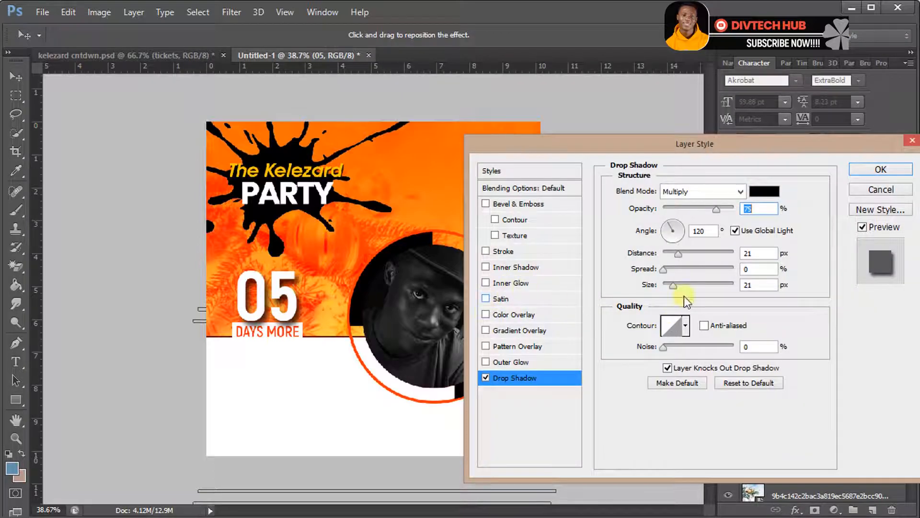
drag(672, 286, 663, 286)
drag(678, 252, 669, 255)
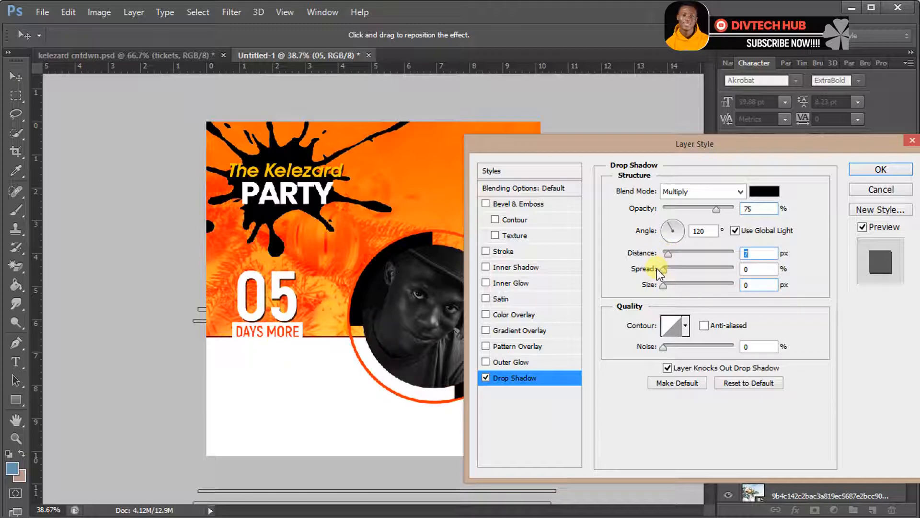
click(881, 169)
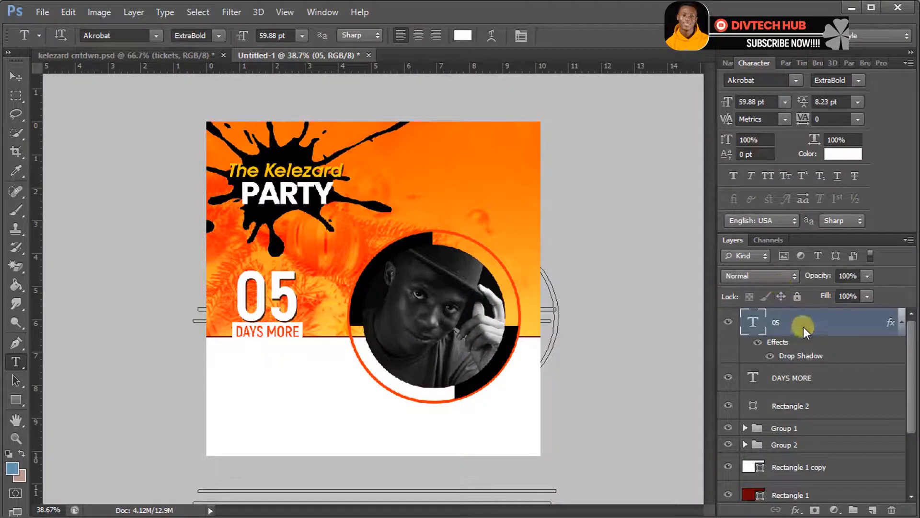
Step: Rename the portrait's Group 1 as PIC and move it up about 0.46 cm and left about 0.07 cm
click(776, 431)
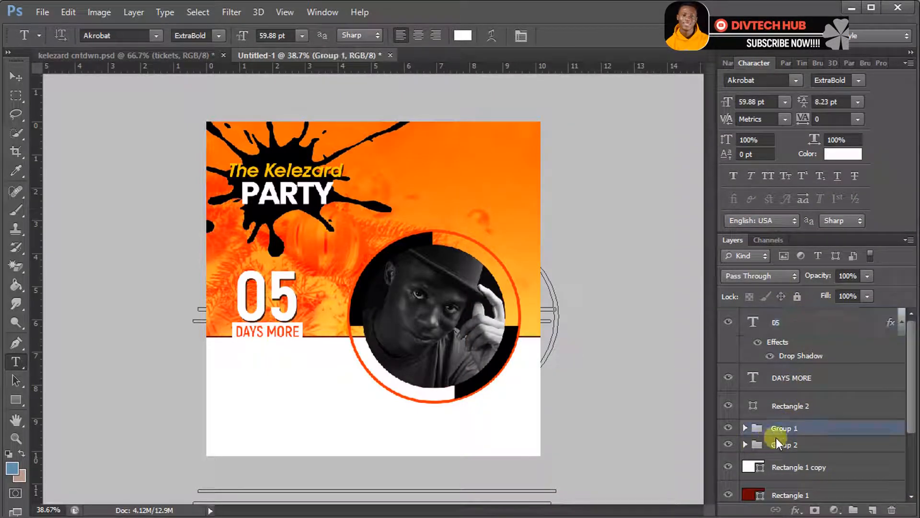
click(740, 427)
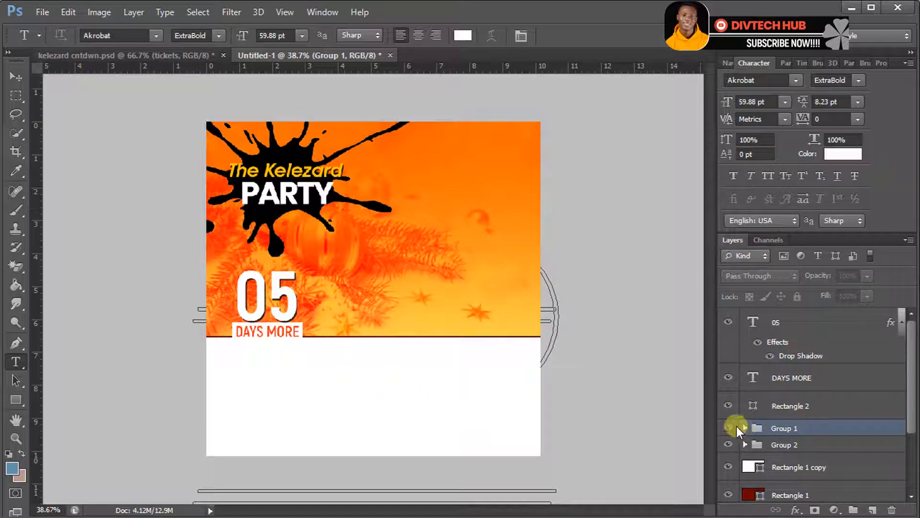
click(737, 427)
double_click(791, 429)
text(PIC)
key(Return)
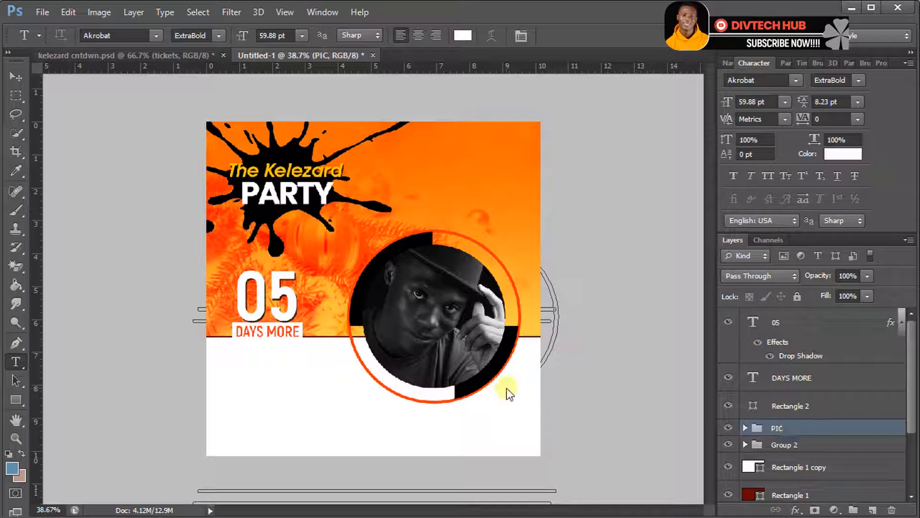
key(v)
drag(502, 369, 499, 355)
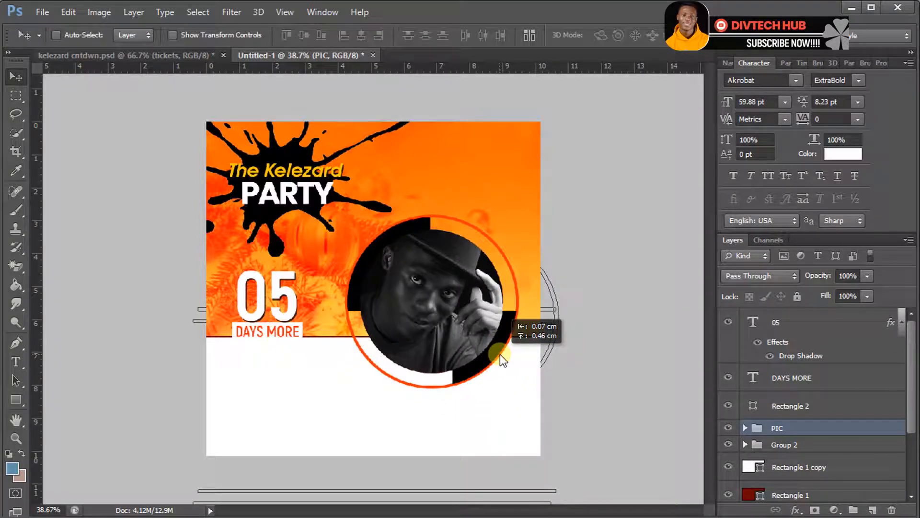
Step: Add a "Designer" text layer below the portrait and colour it orange sampled from the flyer background
click(14, 360)
click(392, 416)
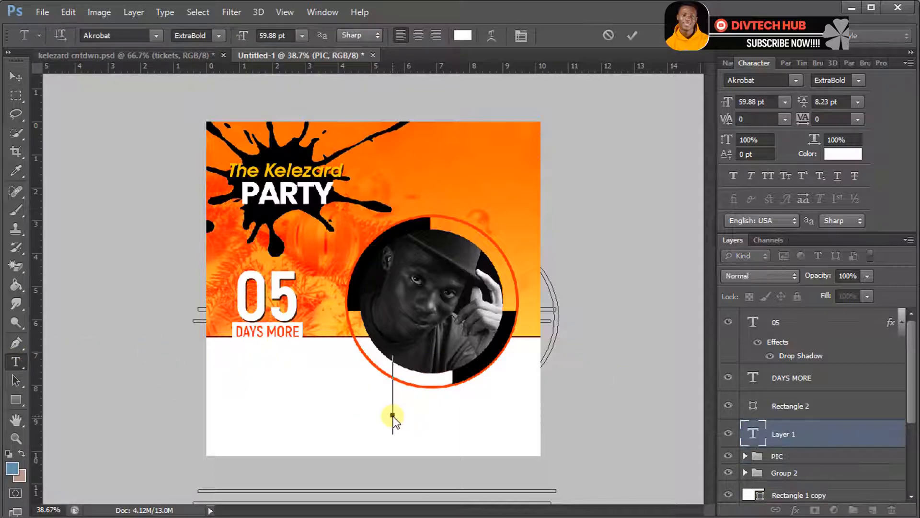
text(Dec)
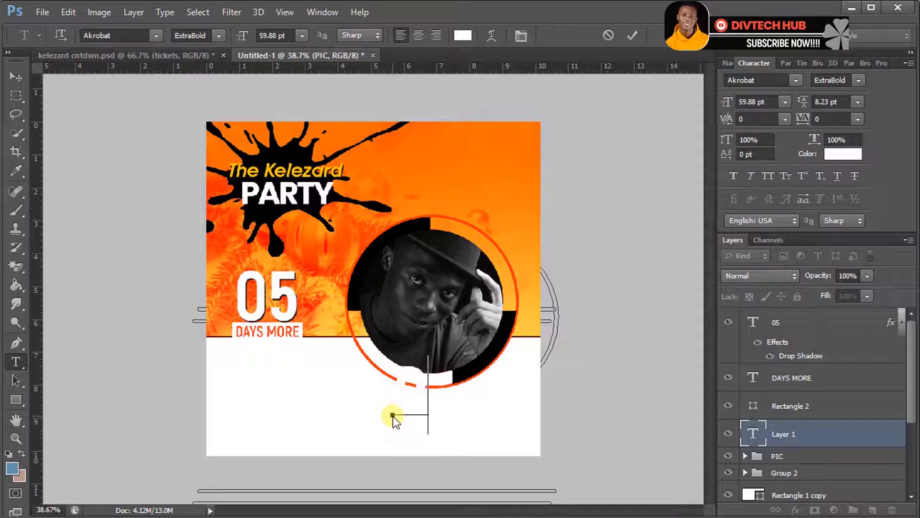
text( 25th)
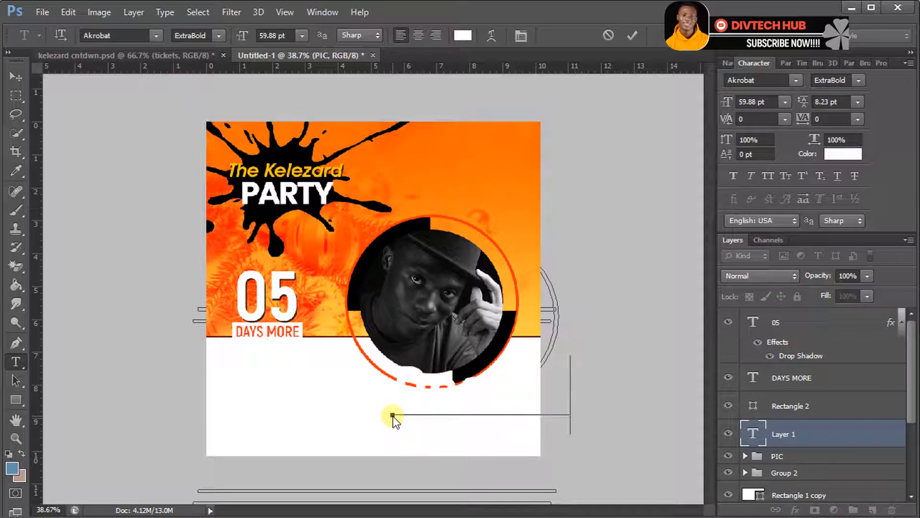
key(ctrl+a)
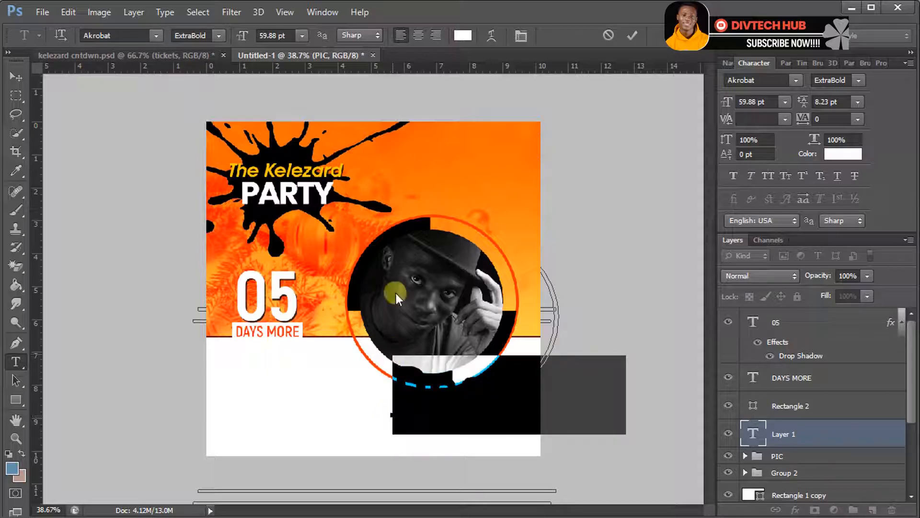
click(463, 37)
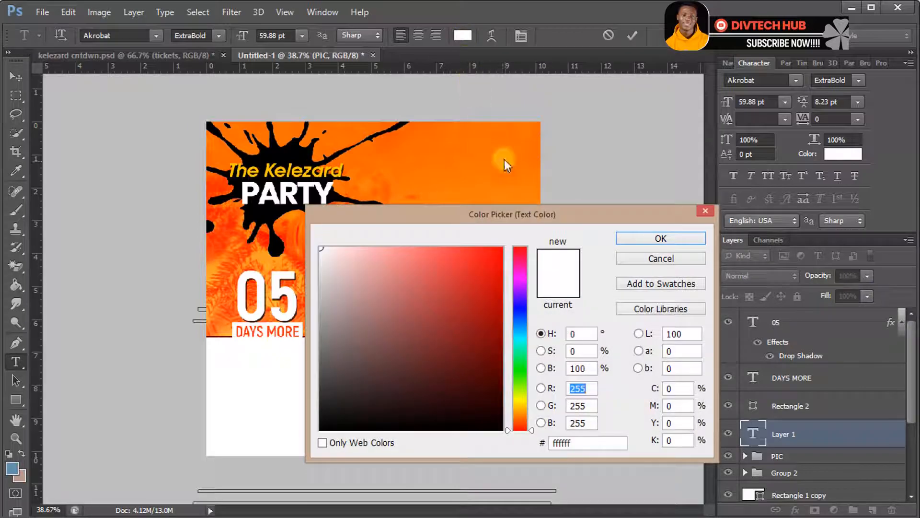
click(533, 201)
key(Return)
Step: Change the Designer text's font to Saginaw Bold
click(116, 36)
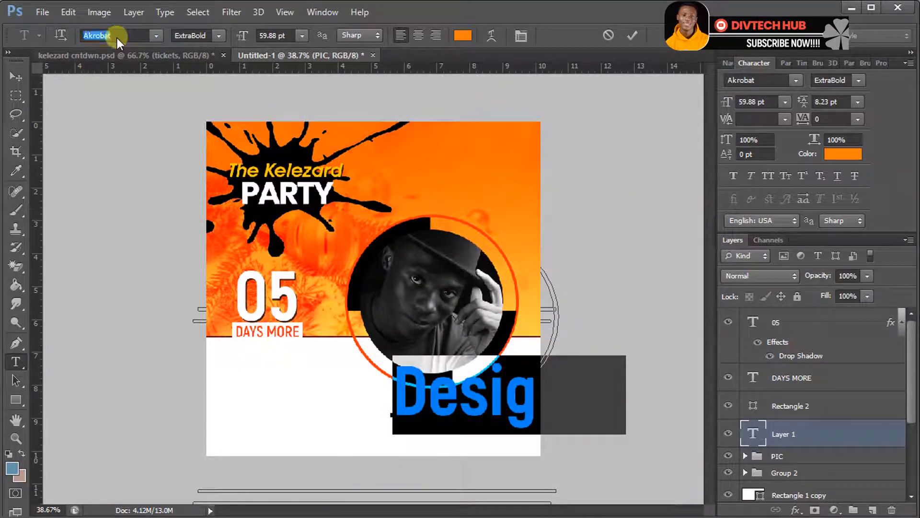
text(Saginaw)
key(Return)
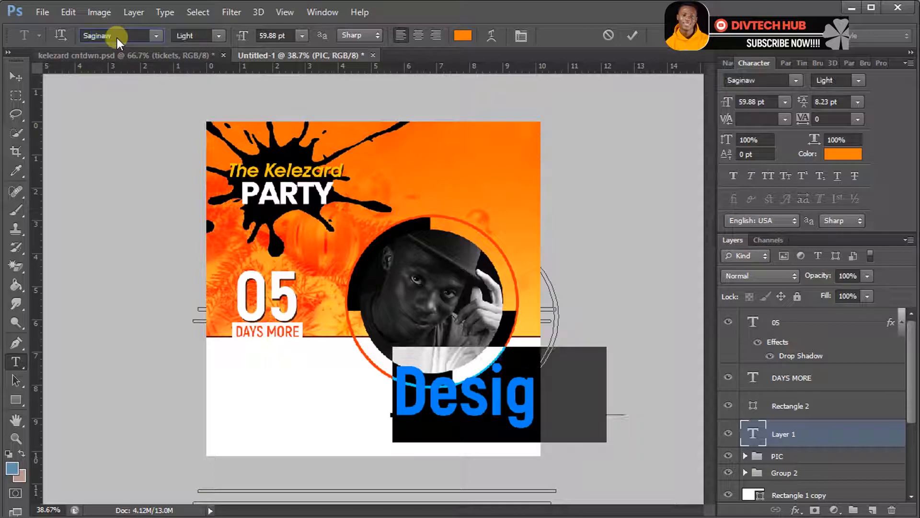
click(213, 36)
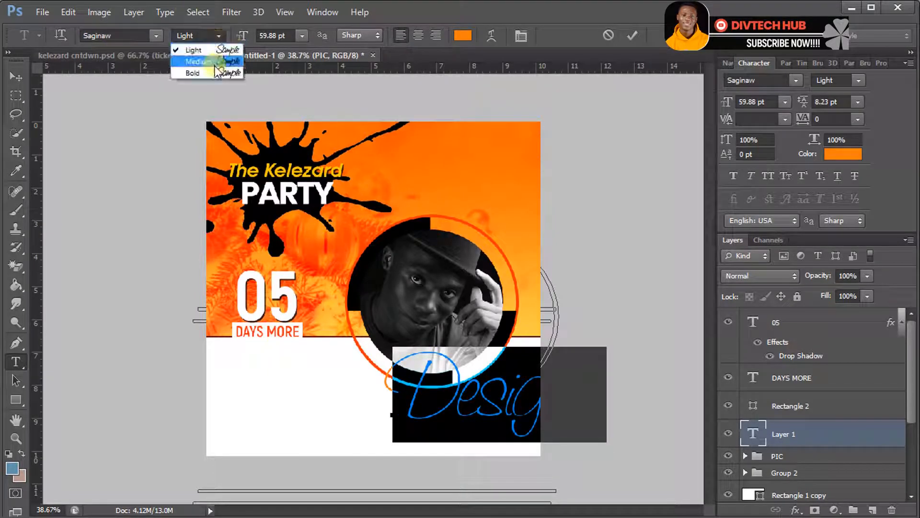
click(209, 72)
Step: Set the Designer text to 15.88 pt with a tracking of 40, placed directly beneath the portrait
mouse_move(243, 36)
mouse_down()
mouse_move(218, 36)
mouse_move(241, 35)
mouse_up()
click(261, 52)
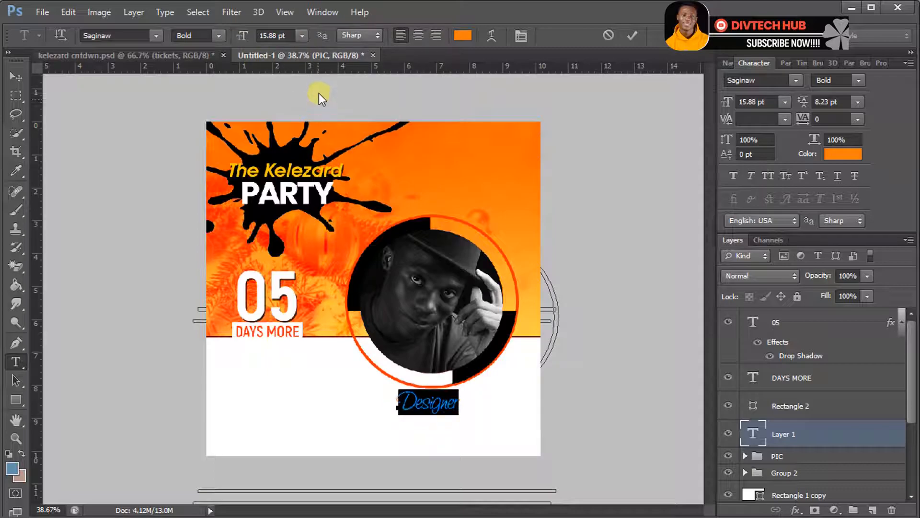
drag(802, 118, 811, 118)
click(633, 43)
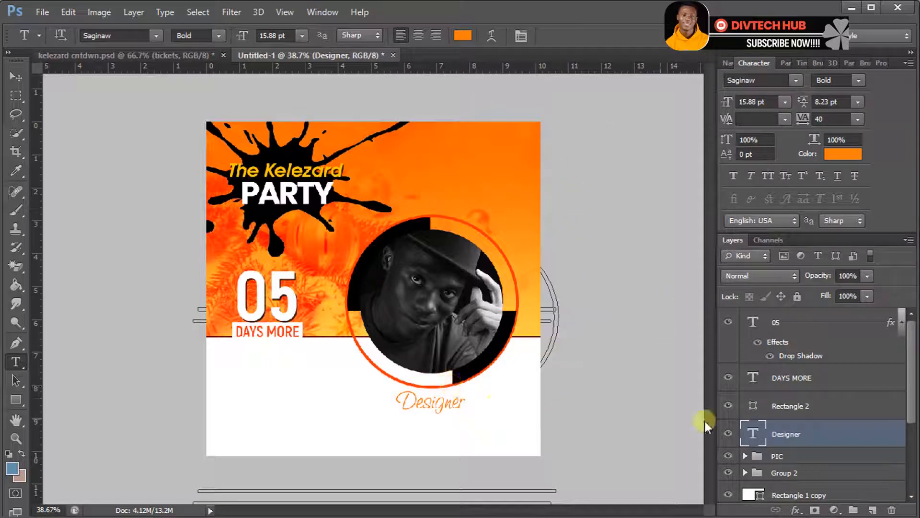
double_click(755, 433)
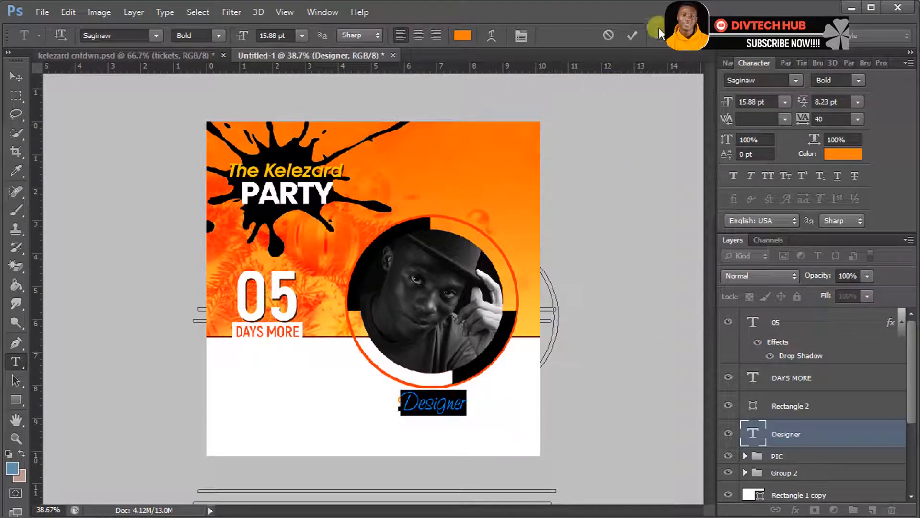
click(631, 43)
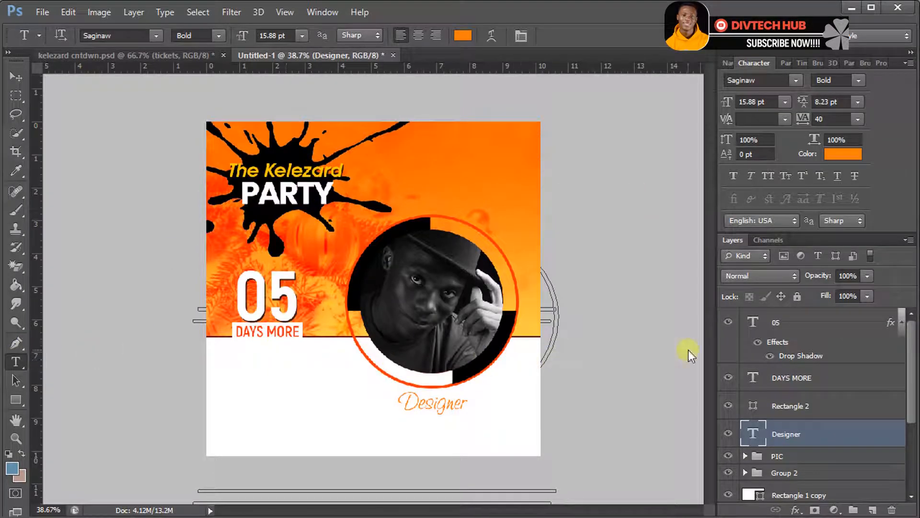
Step: Collapse the 05 layer's effects and add an "AGONA" text layer on the white panel below the DAYS MORE label
click(901, 322)
click(807, 329)
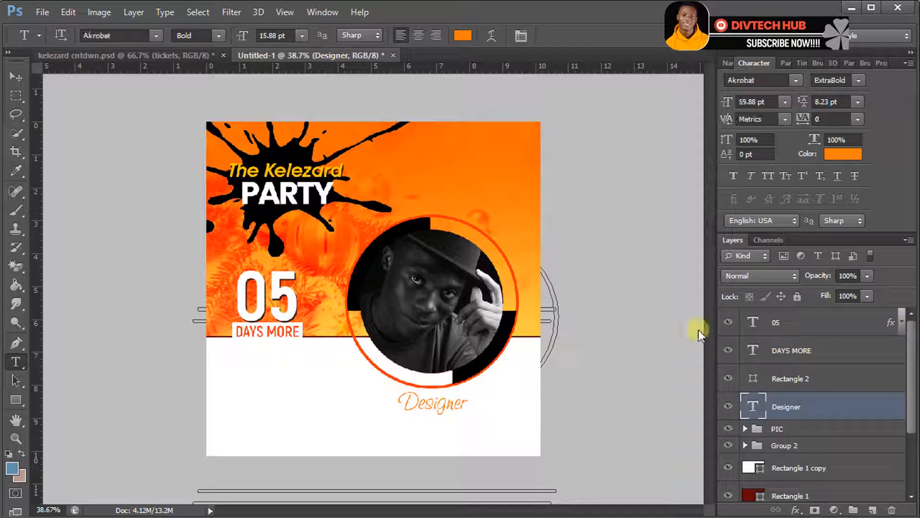
click(232, 381)
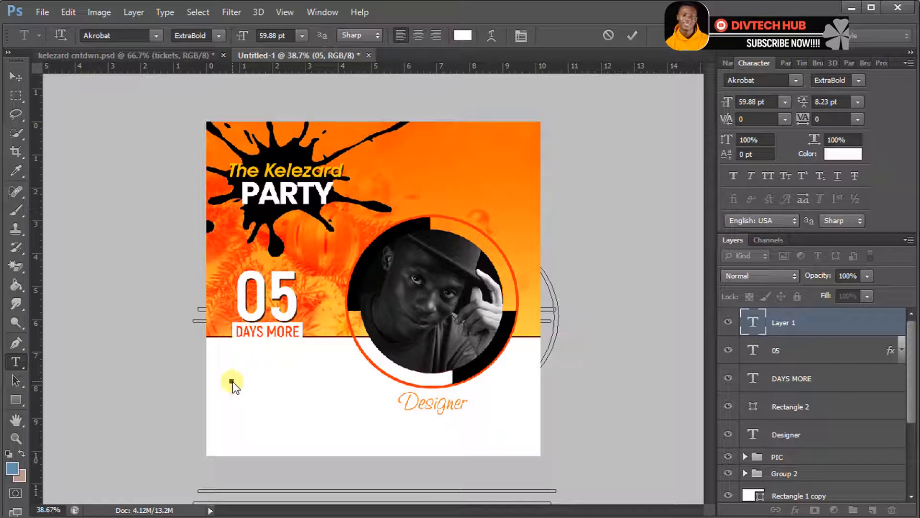
text(SOOHA)
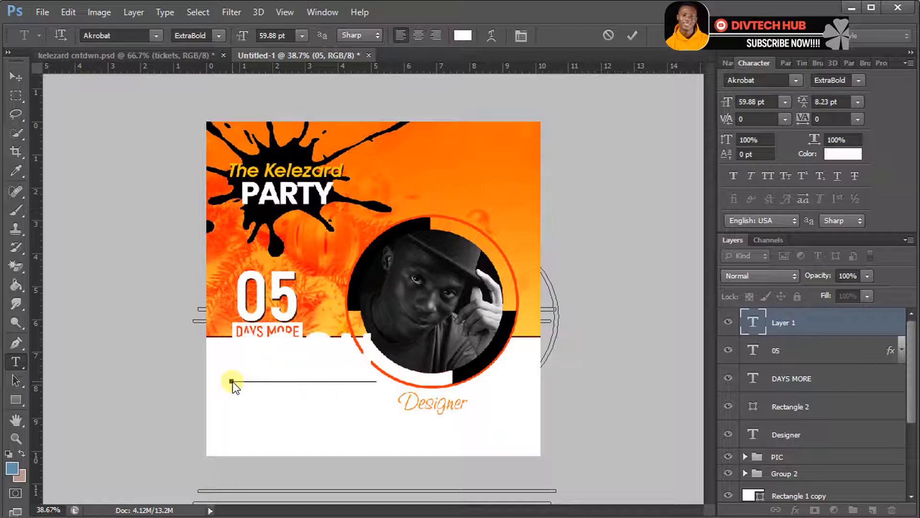
key(ctrl+a)
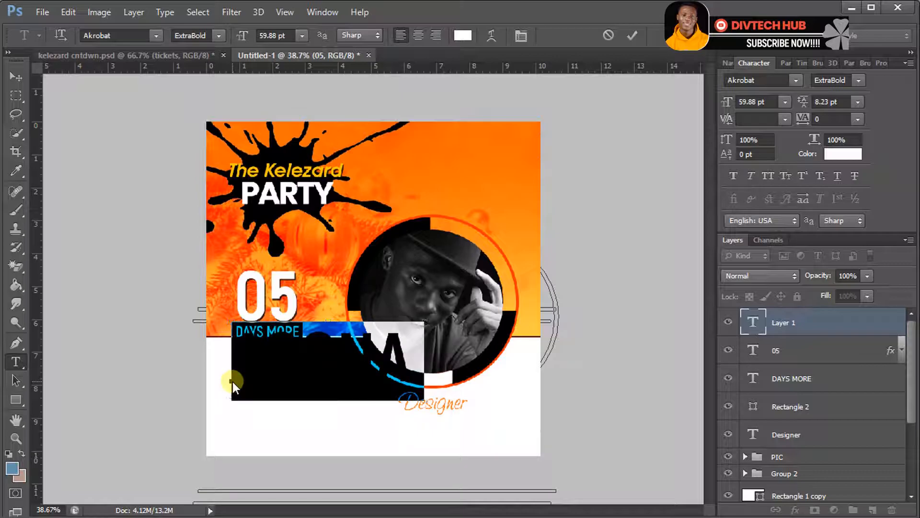
Step: Set the AGONA text to the AvantGarde-Demi font and reduce its size to 12.01 pt
click(117, 37)
click(155, 37)
scroll(192, 239, down, 5)
scroll(216, 338, down, 10)
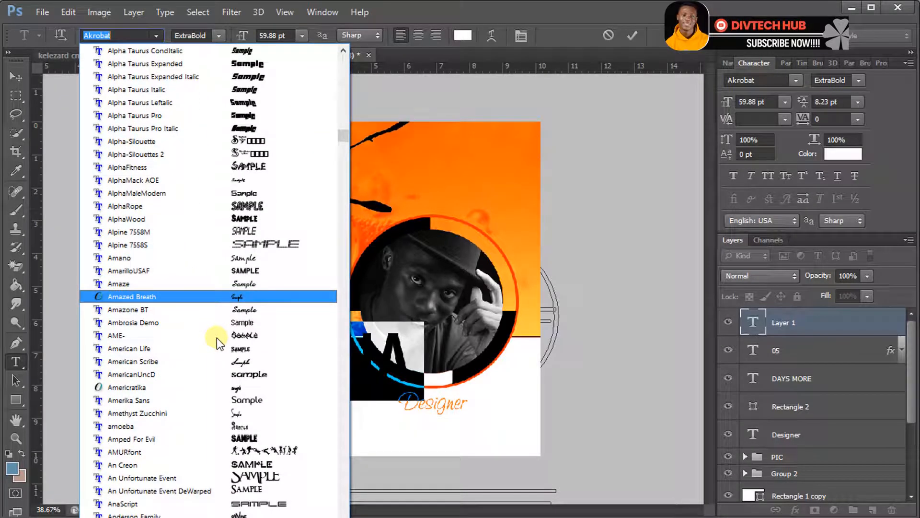
scroll(217, 338, down, 6)
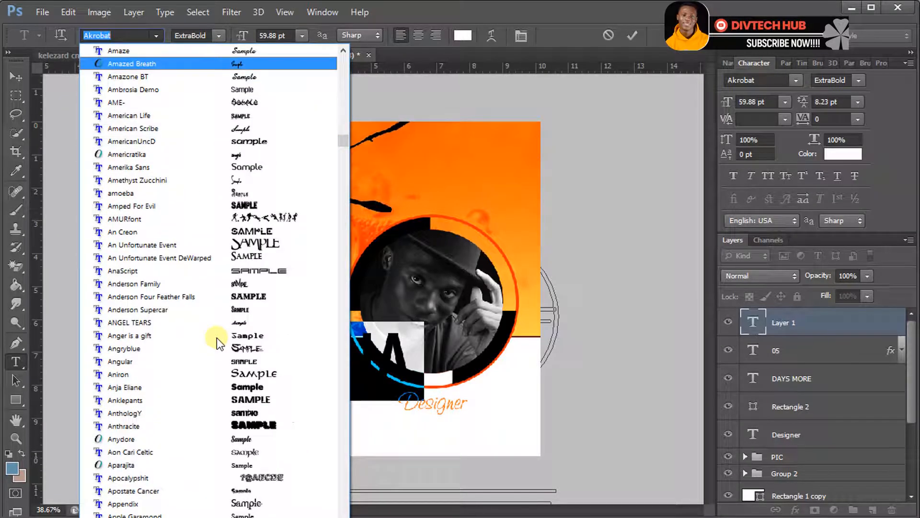
scroll(216, 337, down, 13)
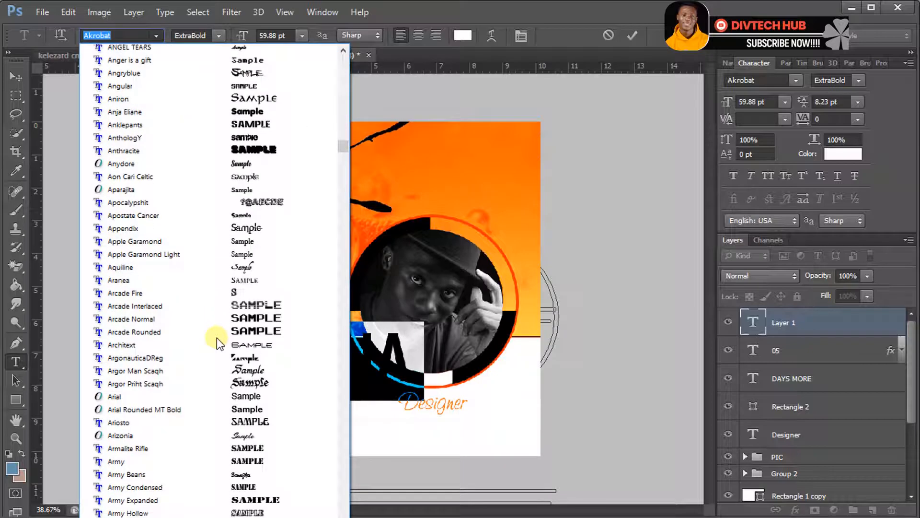
scroll(217, 337, down, 8)
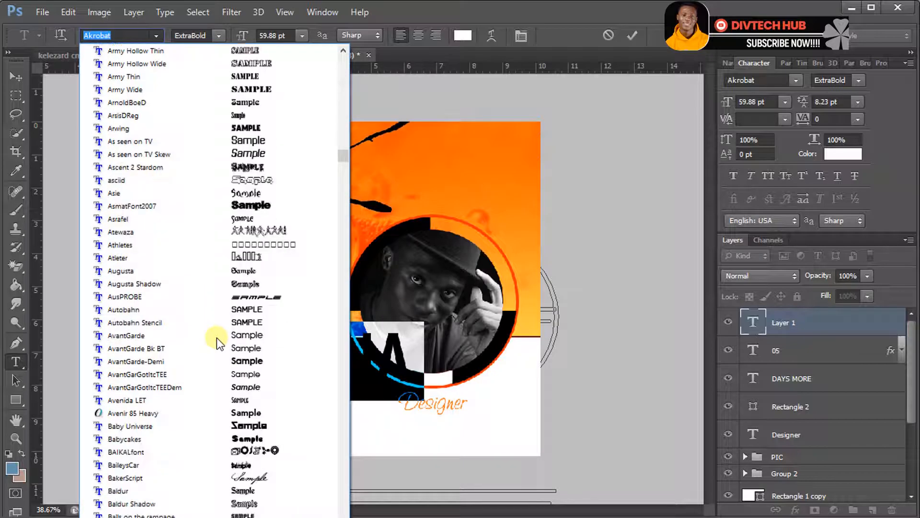
click(224, 360)
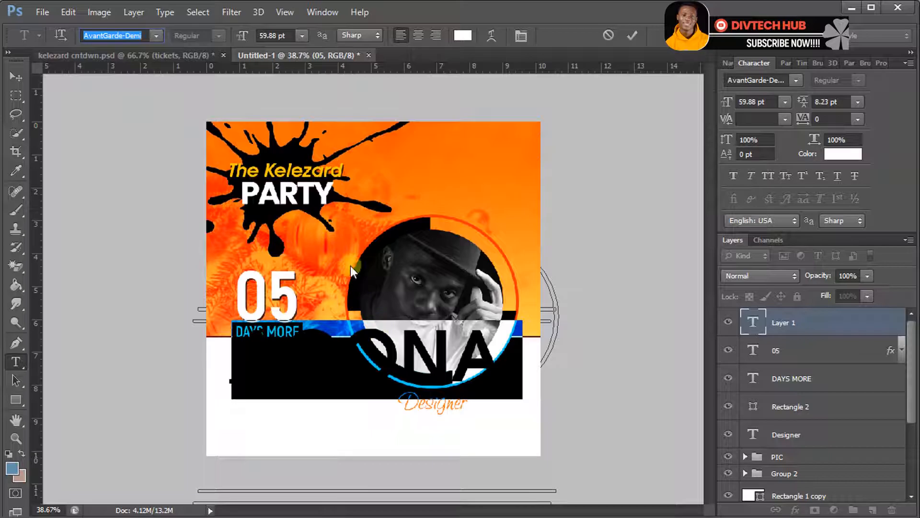
mouse_move(244, 32)
mouse_down()
mouse_move(219, 32)
mouse_move(232, 33)
mouse_up()
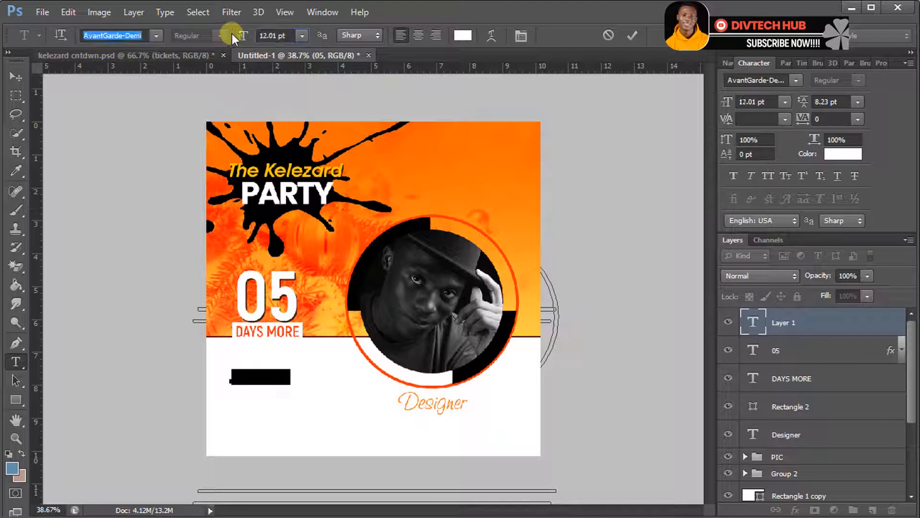
Step: Colour the AGONA text red-orange sampled from the background, move it slightly down and left, and set its size to 10.01 pt
click(468, 36)
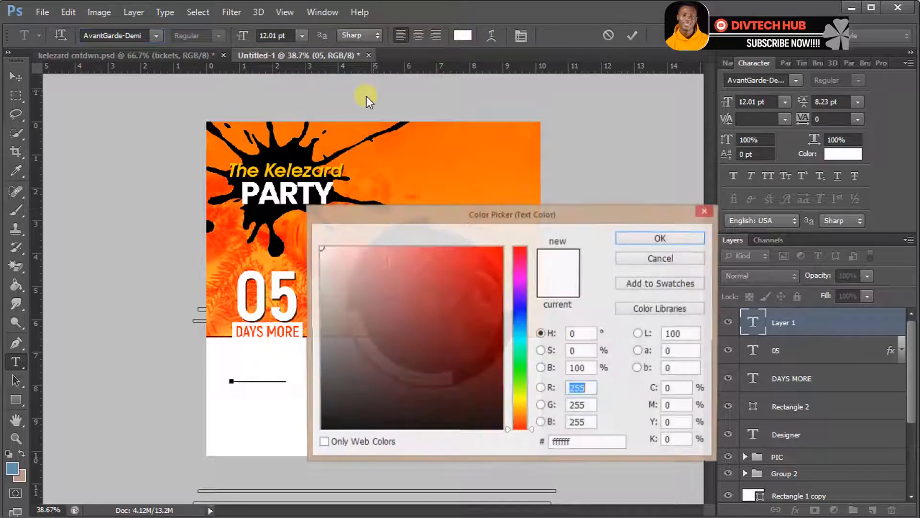
click(216, 193)
click(636, 242)
drag(331, 352, 332, 346)
drag(244, 39, 235, 38)
Step: Extend the AGONA text so that it reads "AGONA SWEDRU (PIPETANK)"
click(272, 392)
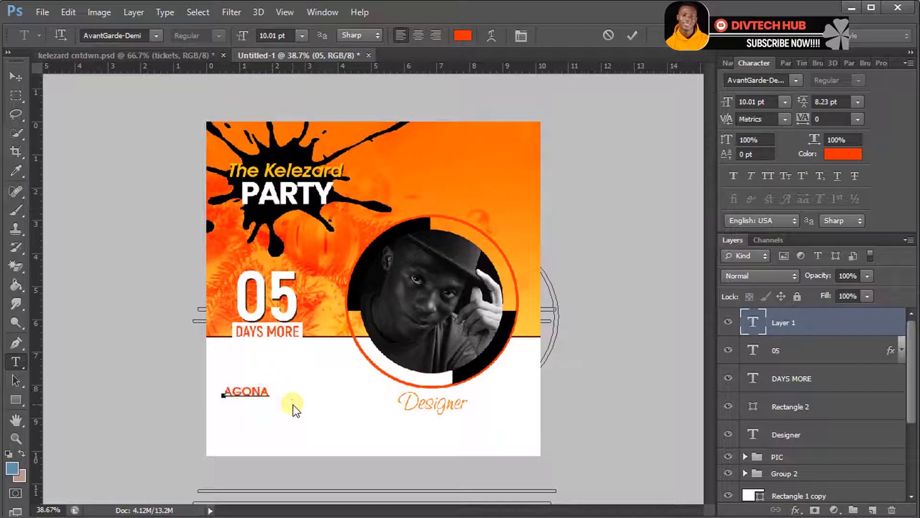
text(SWEDRU (PU)
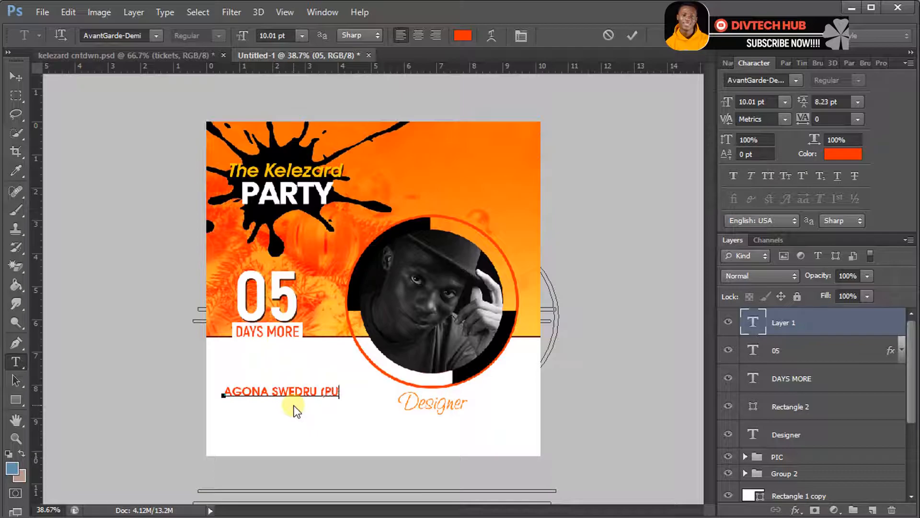
text(PETANK))
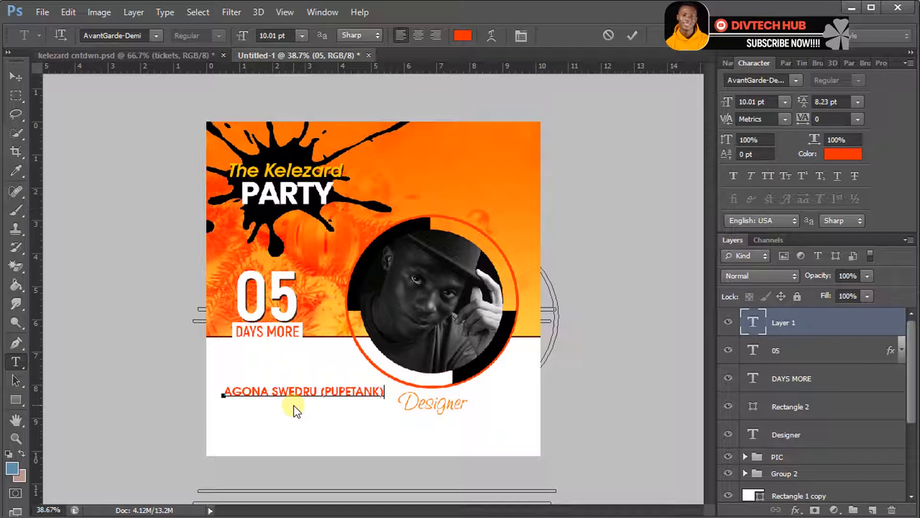
drag(338, 393, 330, 398)
text(I)
Step: Colour the "(PIPETANK)" part of the location text orange (ff820d) and commit the text layer
drag(384, 393, 320, 393)
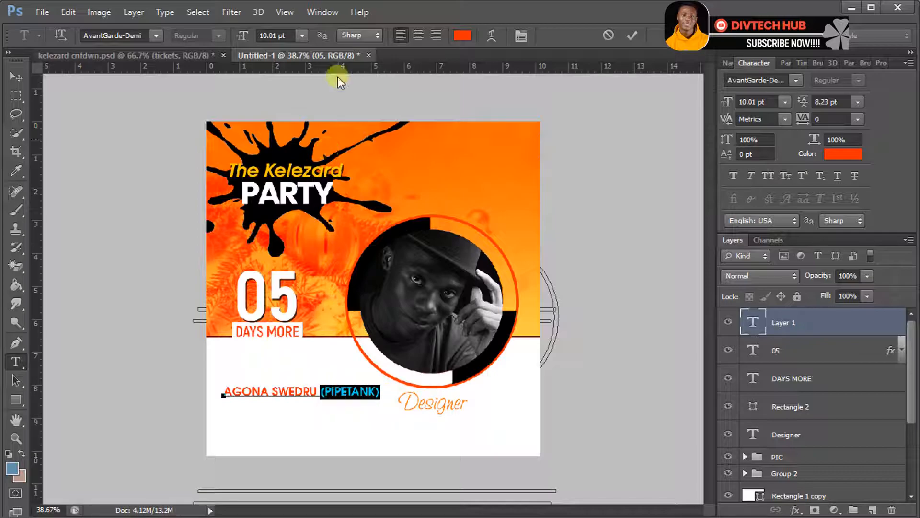
click(461, 35)
drag(522, 213, 525, 229)
click(510, 202)
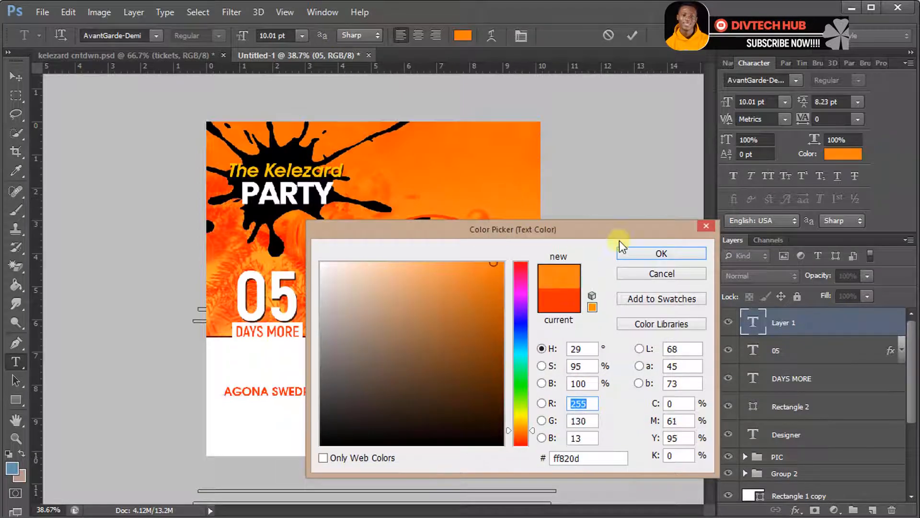
click(629, 250)
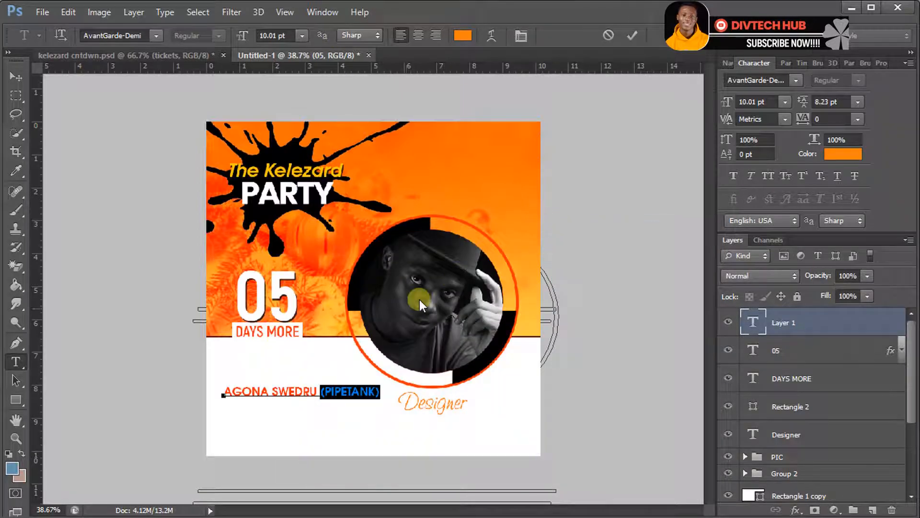
click(634, 39)
Step: Move the AGONA SWEDRU (PIPETANK) text about 0.7 cm down on the white panel
key(v)
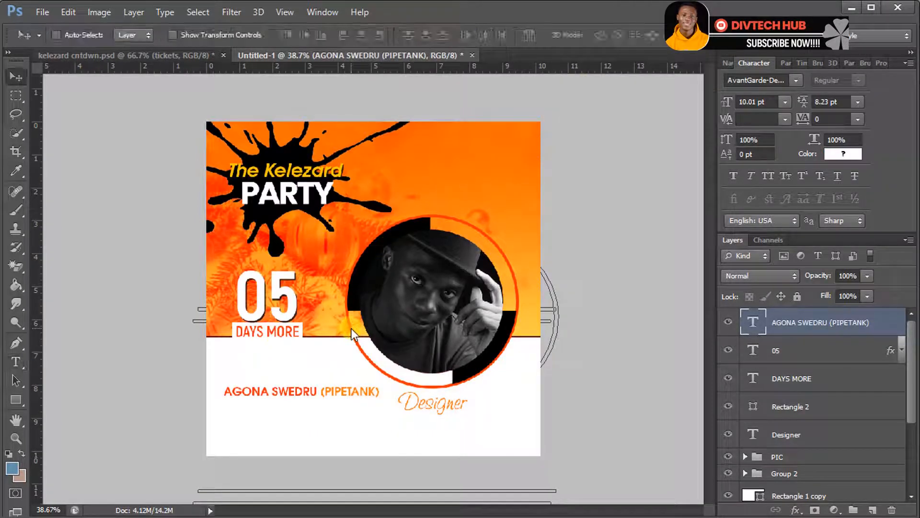
mouse_move(307, 399)
mouse_down()
mouse_move(301, 405)
mouse_move(307, 400)
mouse_up()
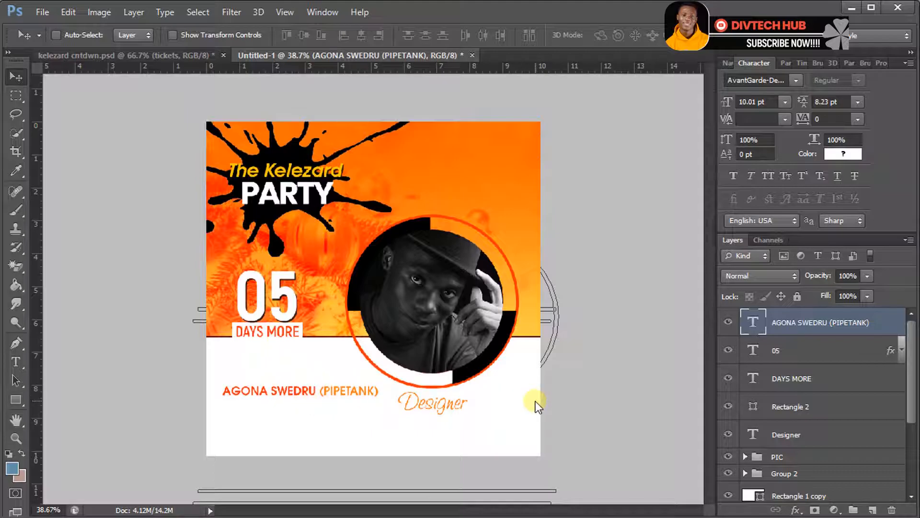
drag(387, 403, 387, 425)
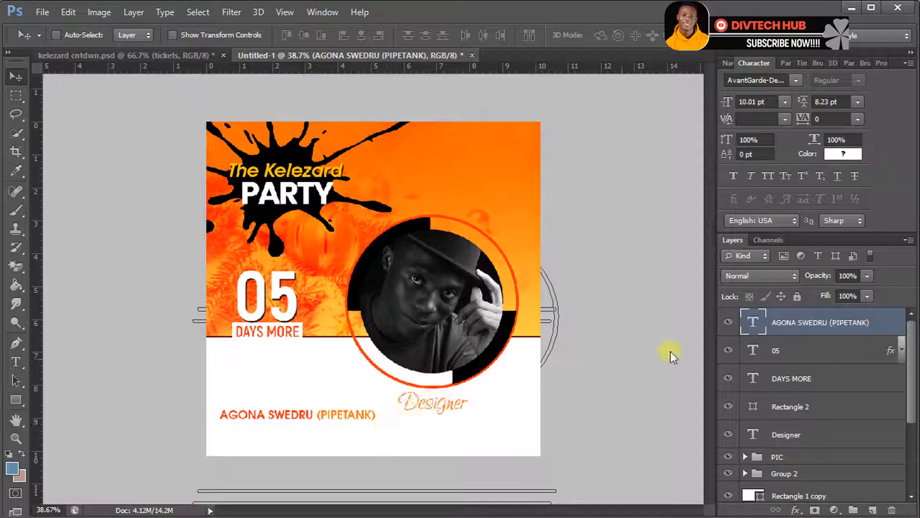
Step: Duplicate the AGONA SWEDRU (PIPETANK) layer within the same document, keeping the suggested copy name
right_click(801, 333)
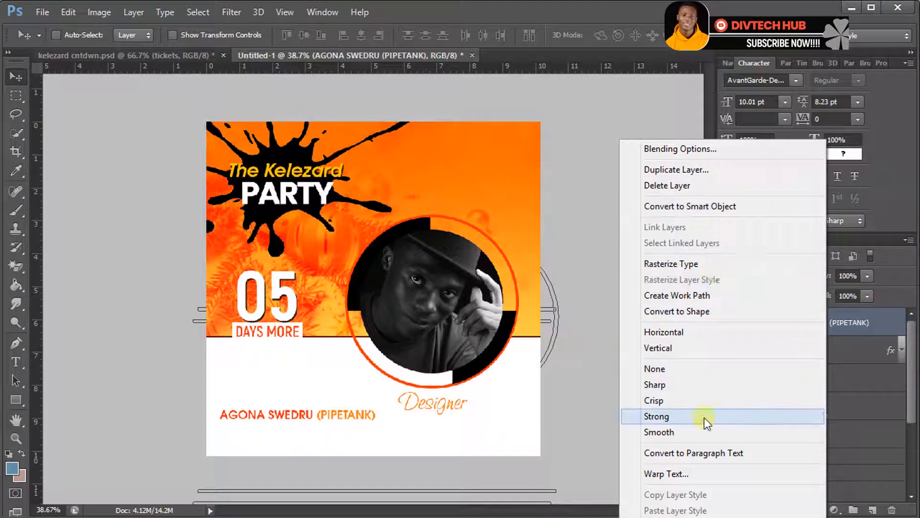
click(681, 170)
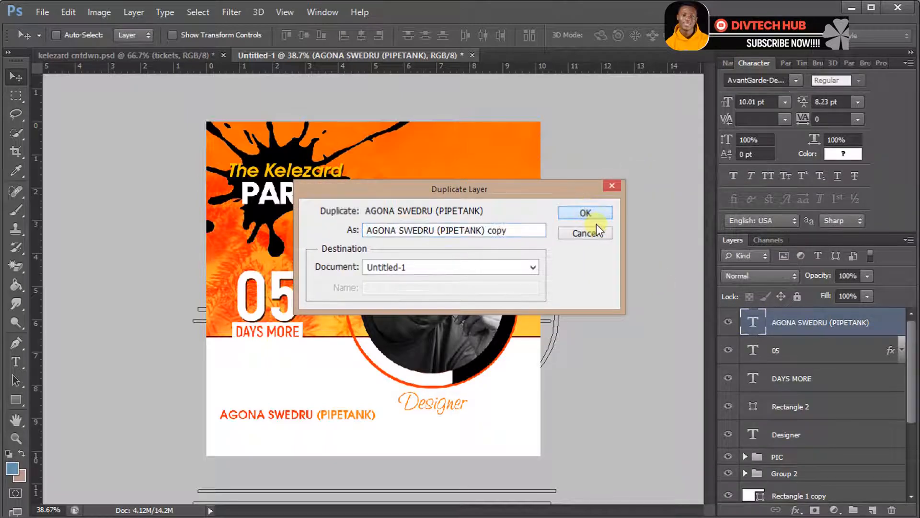
click(592, 215)
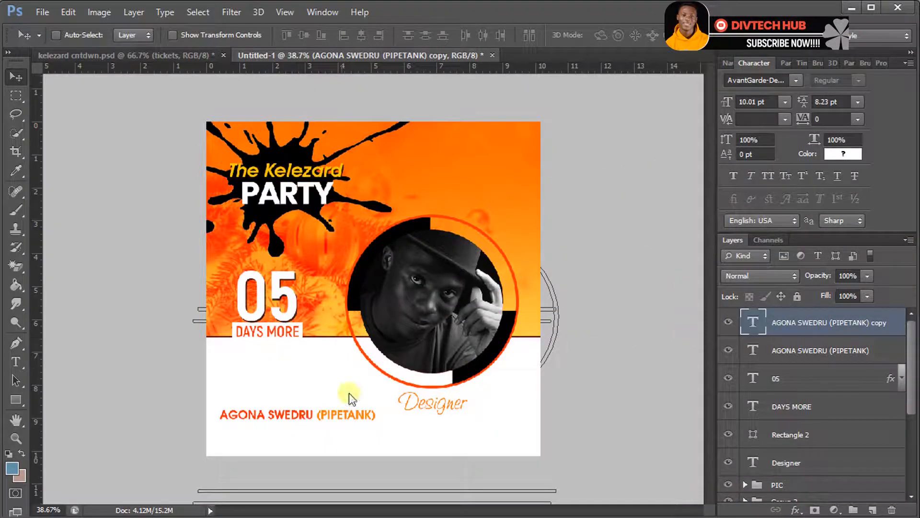
Step: Move the copied location text just below the original and replace its wording with "30TH JUNE, 2021"
drag(323, 417, 323, 430)
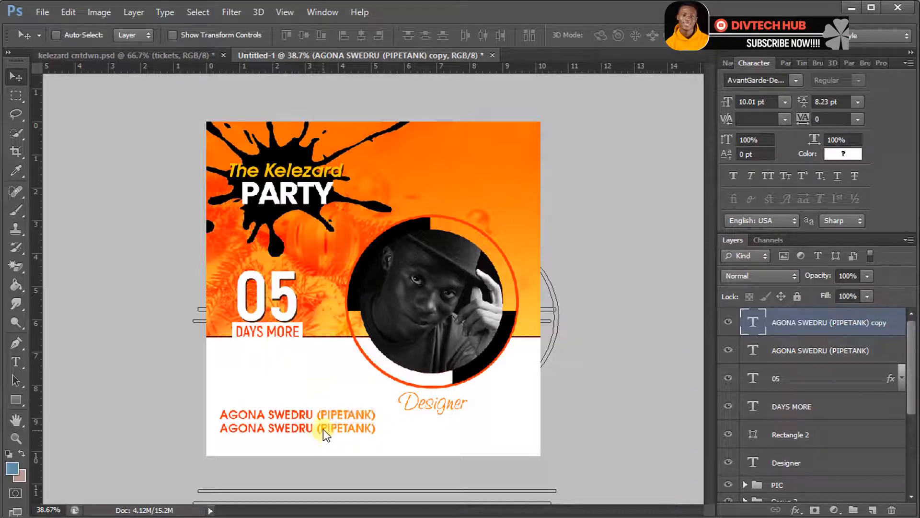
double_click(750, 320)
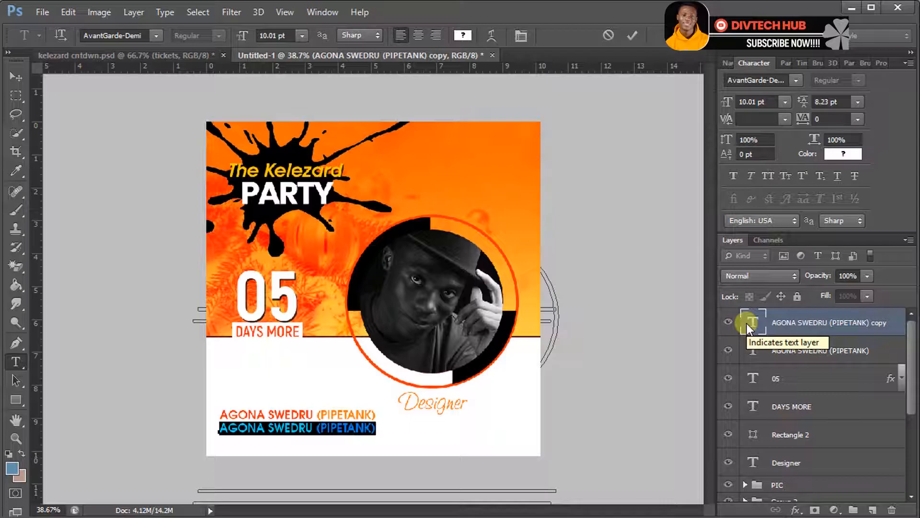
text(30TH JUNE, 2021)
drag(438, 413, 466, 416)
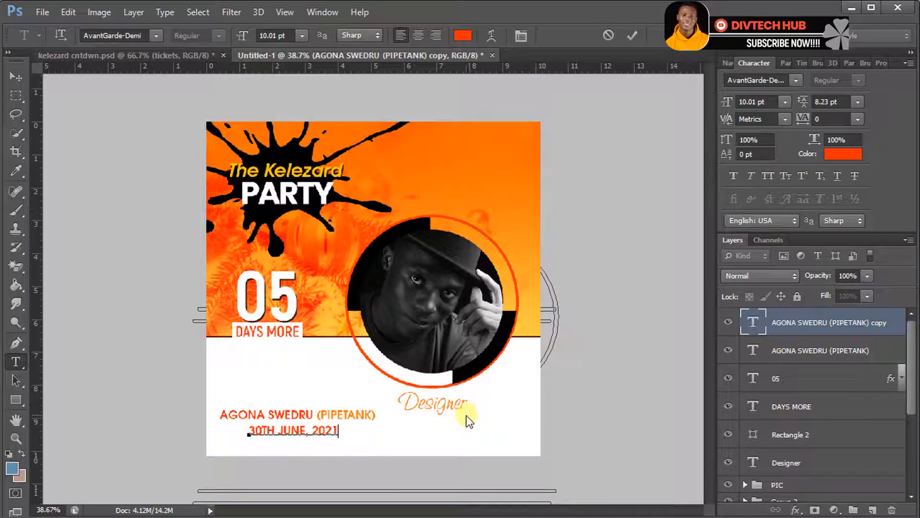
click(635, 40)
Step: Enlarge the 30TH JUNE, 2021 text to about 13.49 pt and nudge it slightly up beneath the location line
key(v)
key(ctrl+t)
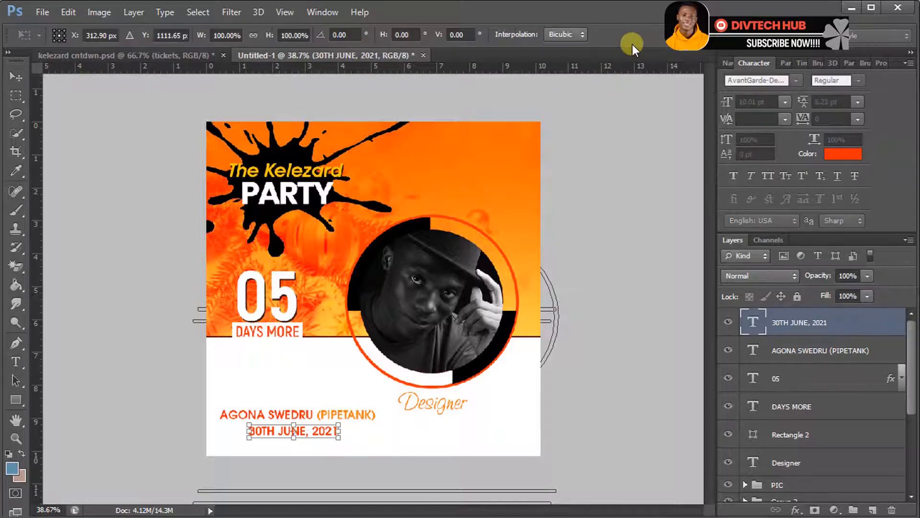
drag(339, 425, 353, 416)
key(Return)
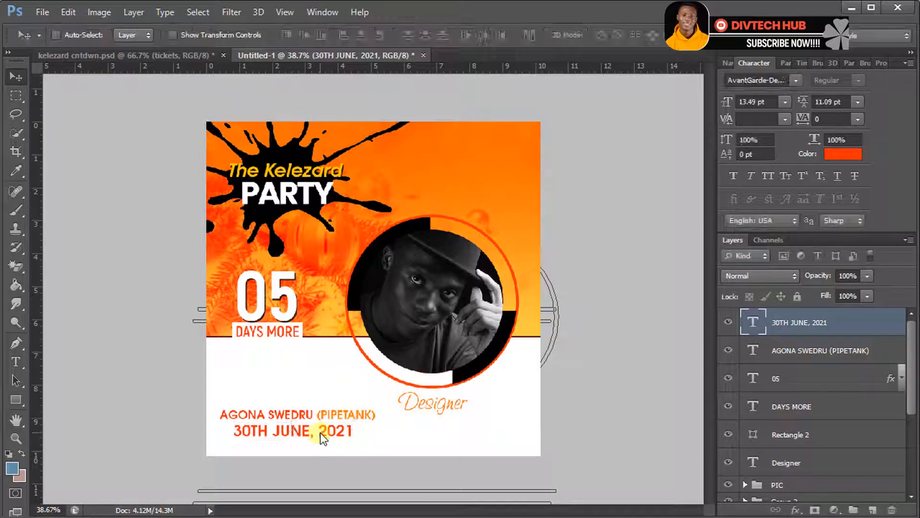
key(Up)
key(Up)
key(Up)
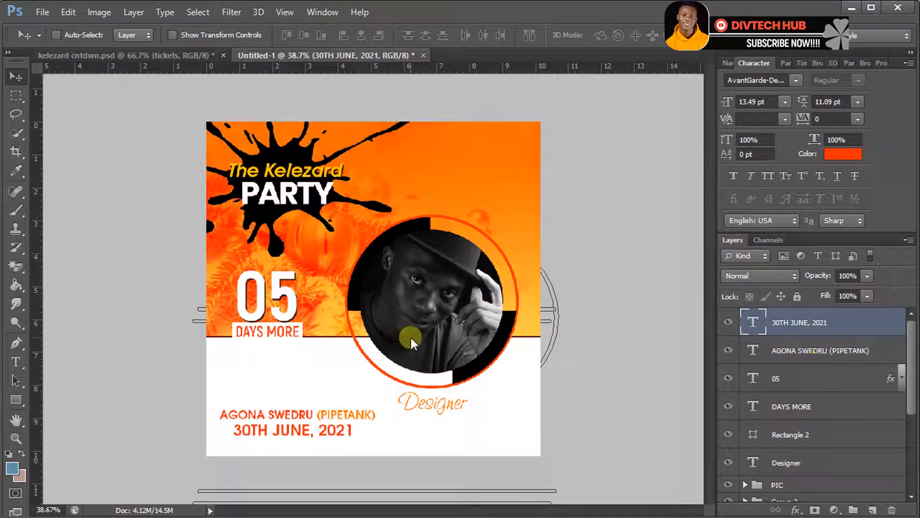
Step: Draw a rectangular bar about 463 x 55 px above the location text and fill it with red-orange (ff2602)
click(15, 399)
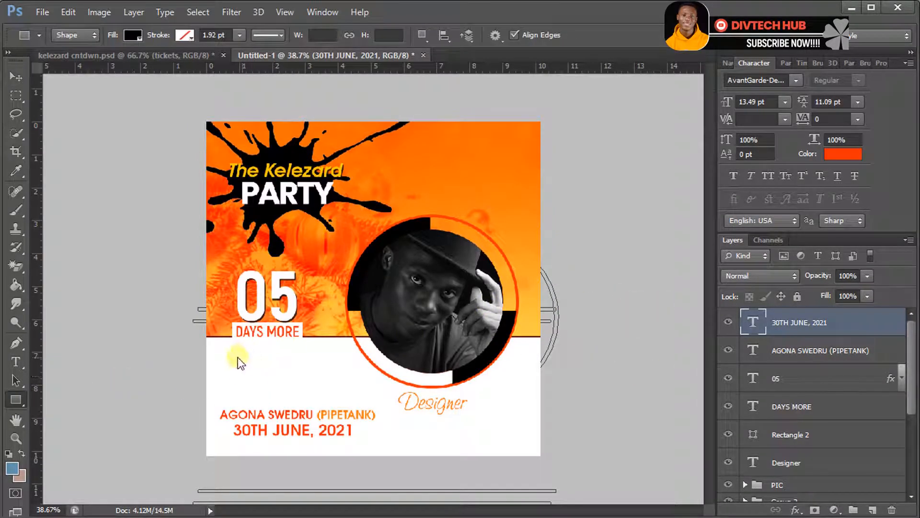
drag(224, 364, 354, 378)
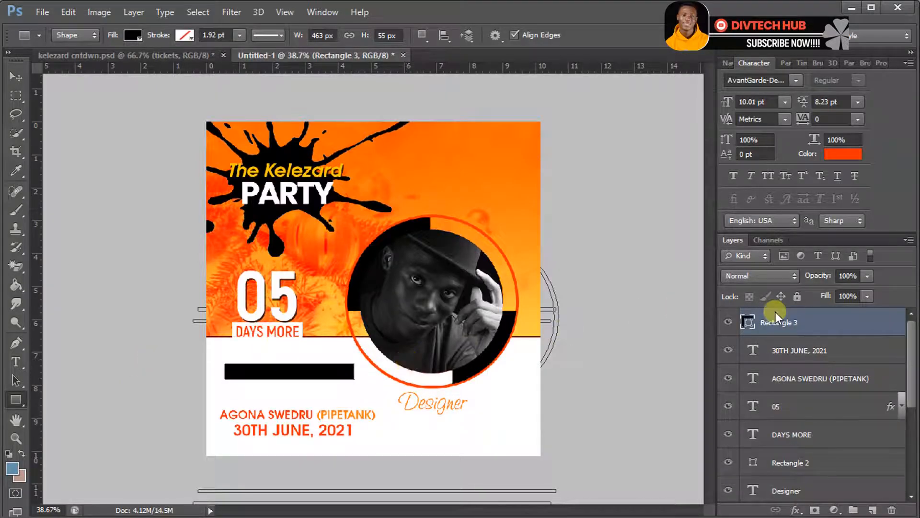
double_click(745, 323)
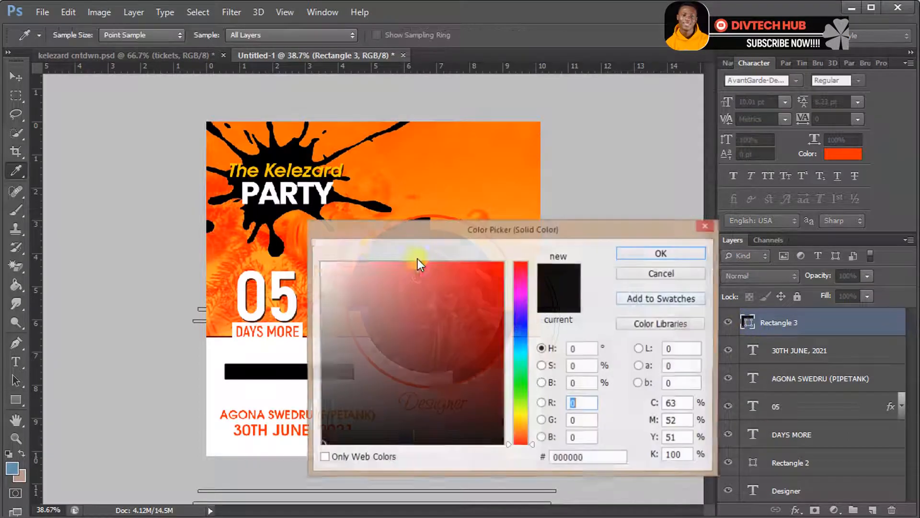
click(213, 195)
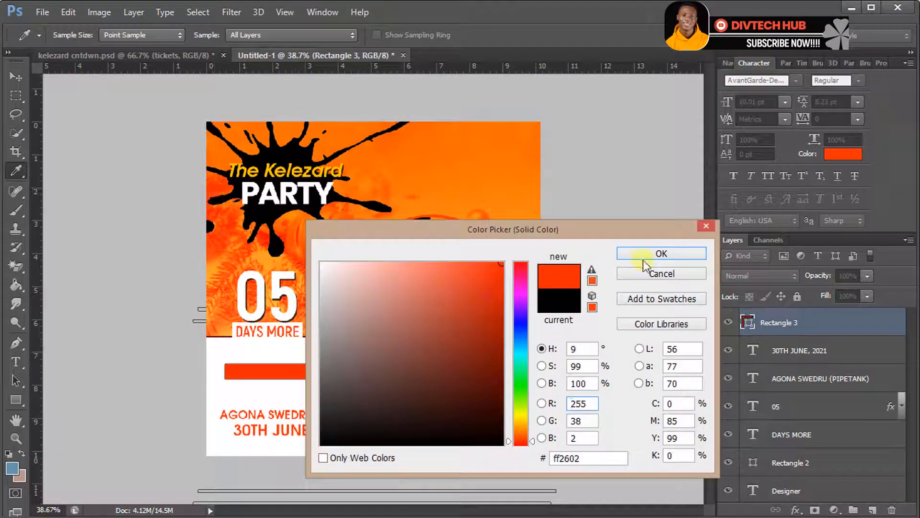
click(651, 249)
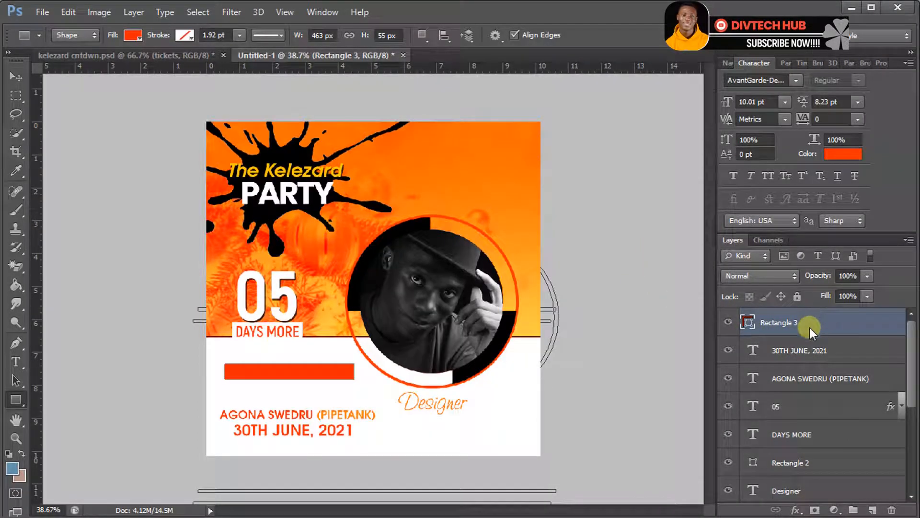
Step: Duplicate the red-orange bar and place the copy directly below it, leaving a thin white gap
key(ctrl+j)
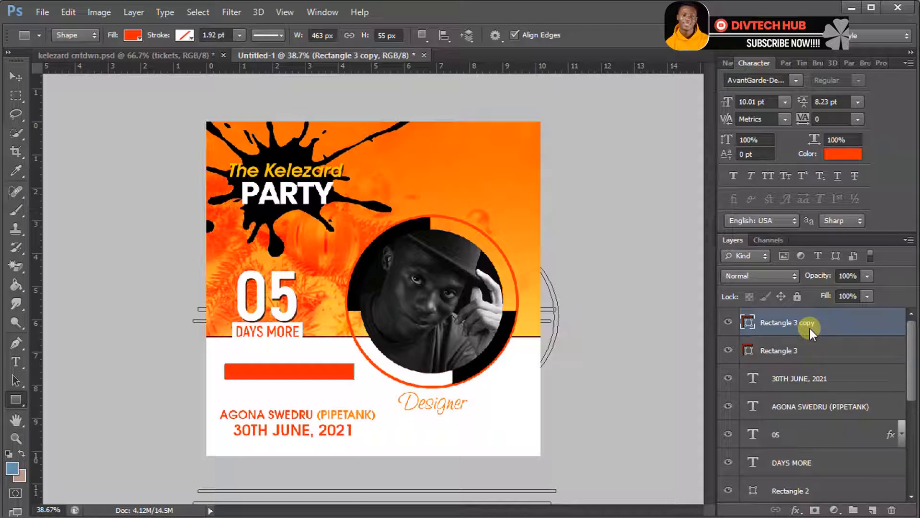
key(v)
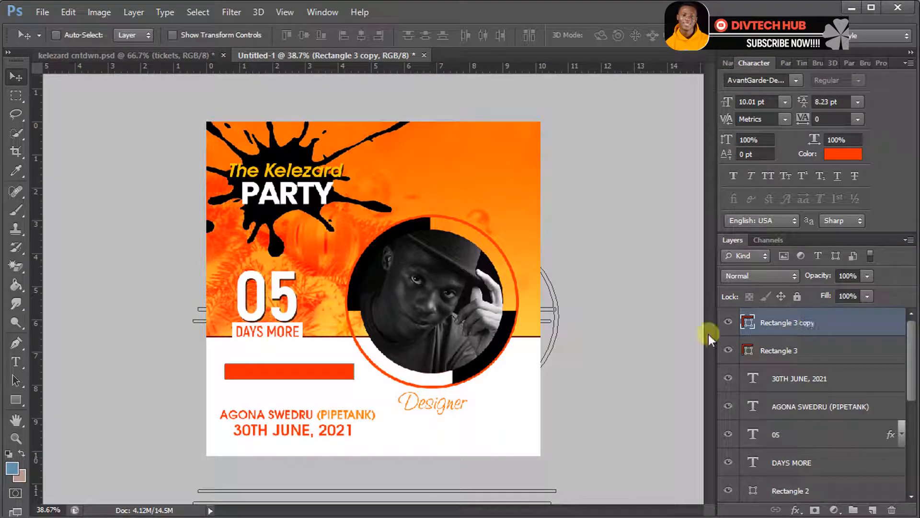
drag(339, 364, 337, 382)
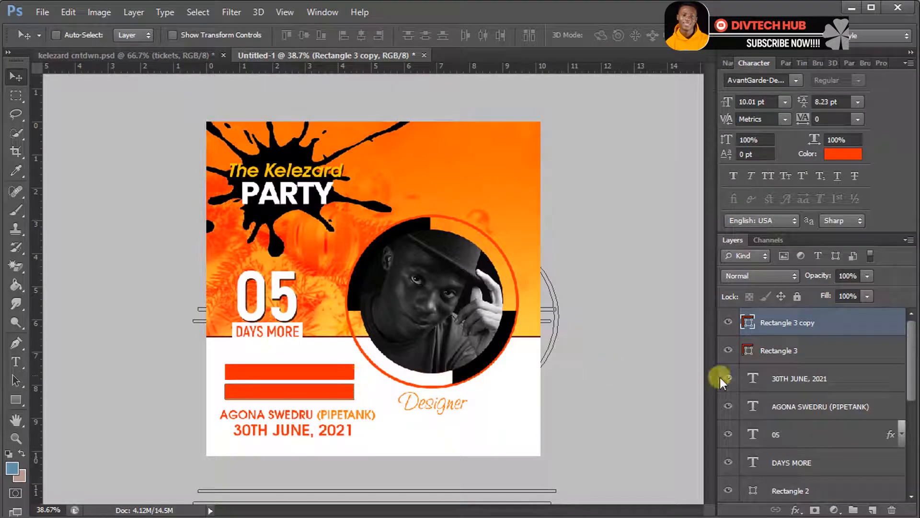
Step: Move both red-orange bars together about 0.14 cm up and group their layers
shift+click(847, 356)
drag(404, 390, 403, 387)
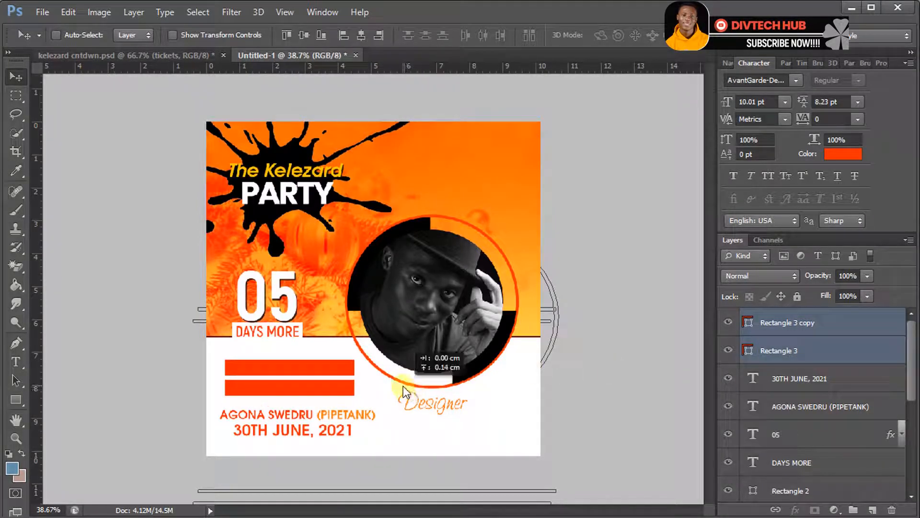
click(786, 326)
shift+click(785, 354)
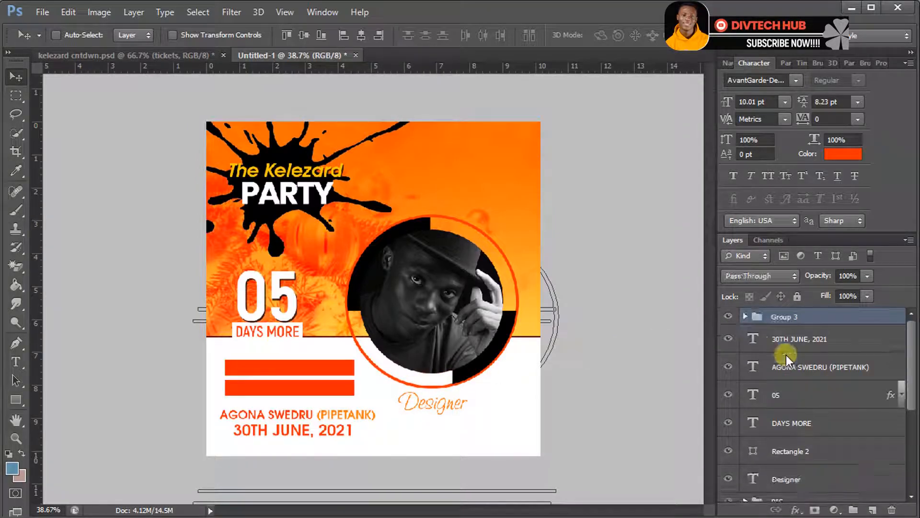
key(ctrl+g)
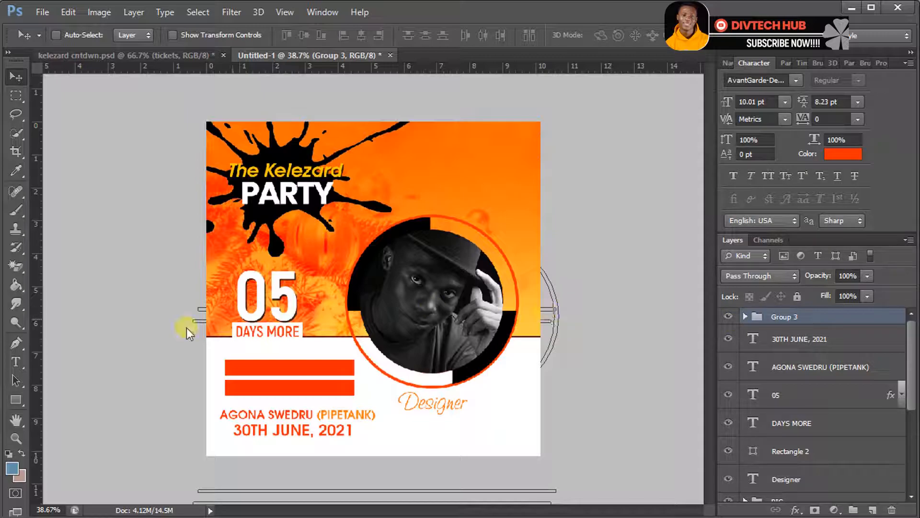
Step: Draw a rectangle about 239 x 177 px over the left ends of the two bars and fill it with light grey
click(14, 397)
drag(209, 353, 276, 402)
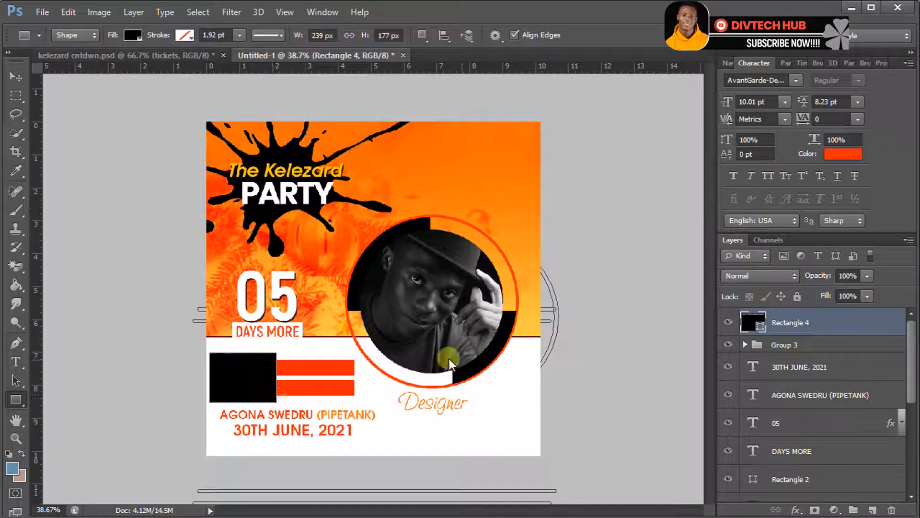
double_click(761, 328)
drag(333, 280, 285, 263)
mouse_move(324, 289)
mouse_down()
mouse_move(332, 301)
mouse_move(310, 290)
mouse_up()
click(631, 253)
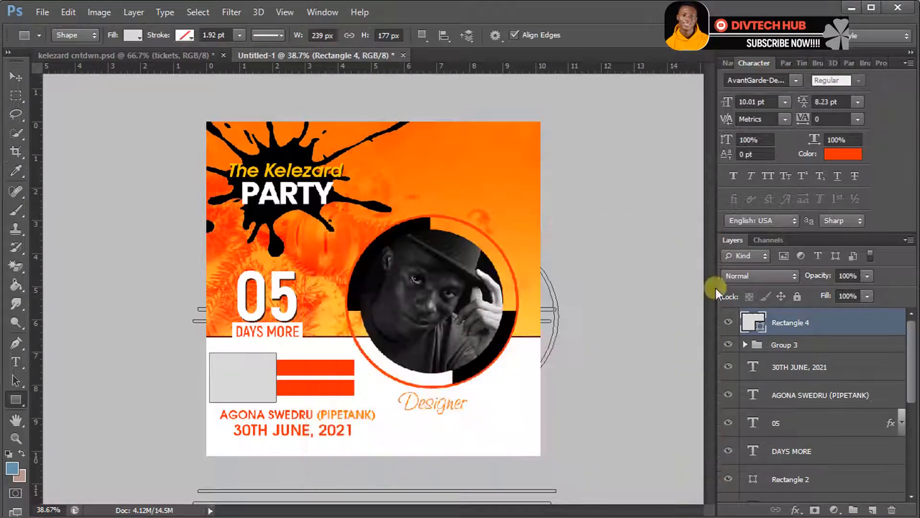
Step: Clip the light grey rectangle to the bars group and rasterize its layer
right_click(796, 326)
click(734, 338)
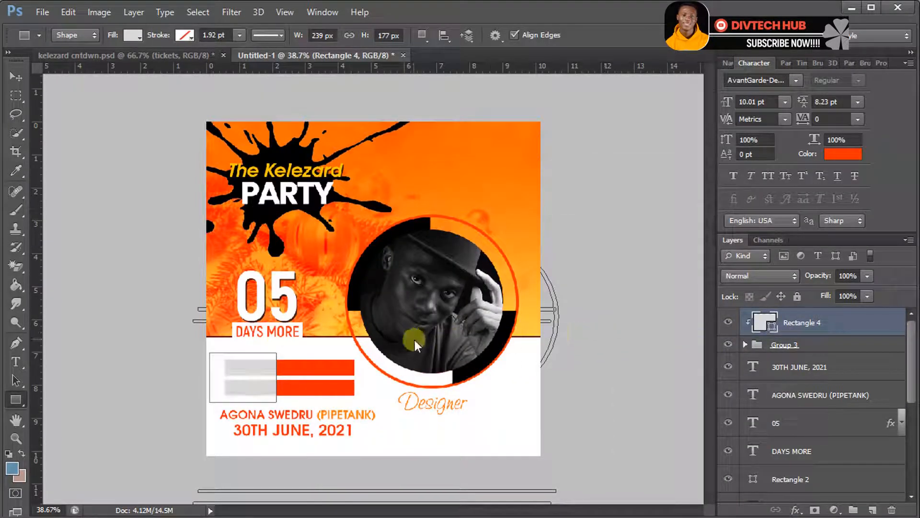
right_click(802, 326)
click(714, 265)
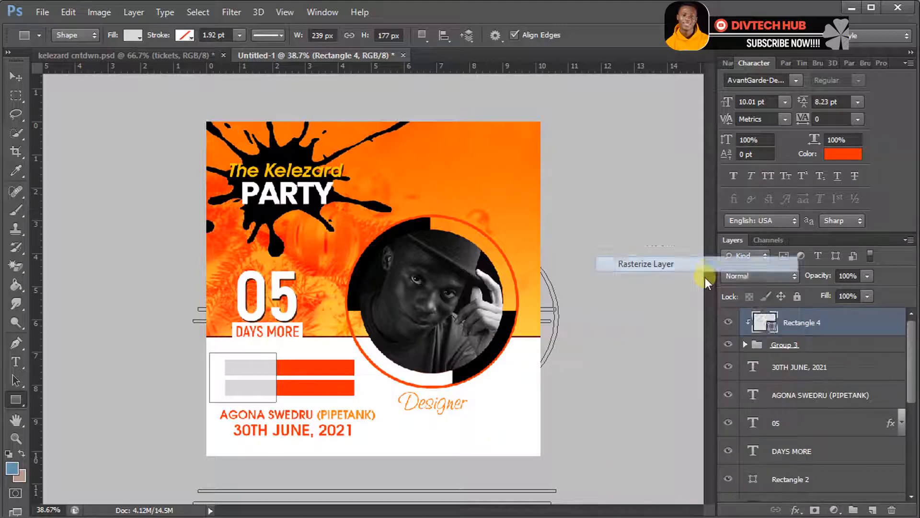
Step: Add a layer mask to the grey rectangle and fade its right edge with a 100 px black brush at 10% flow
click(815, 509)
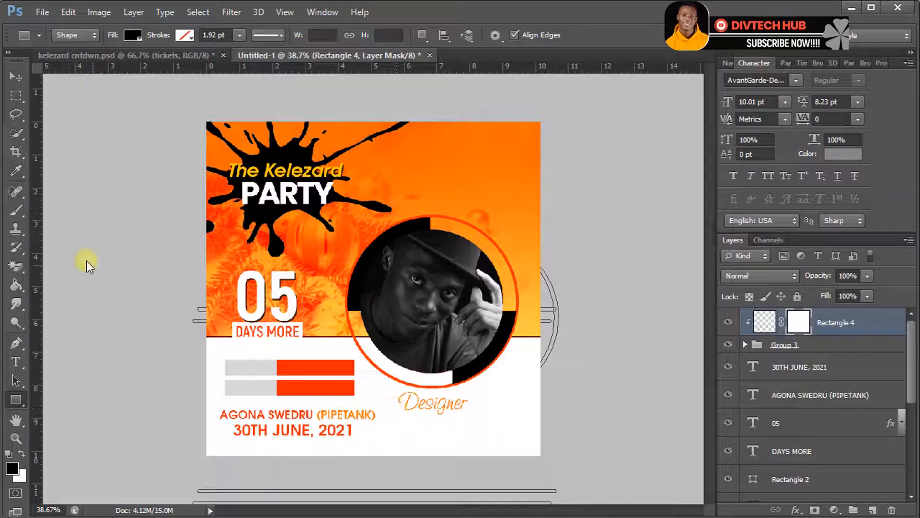
key(b)
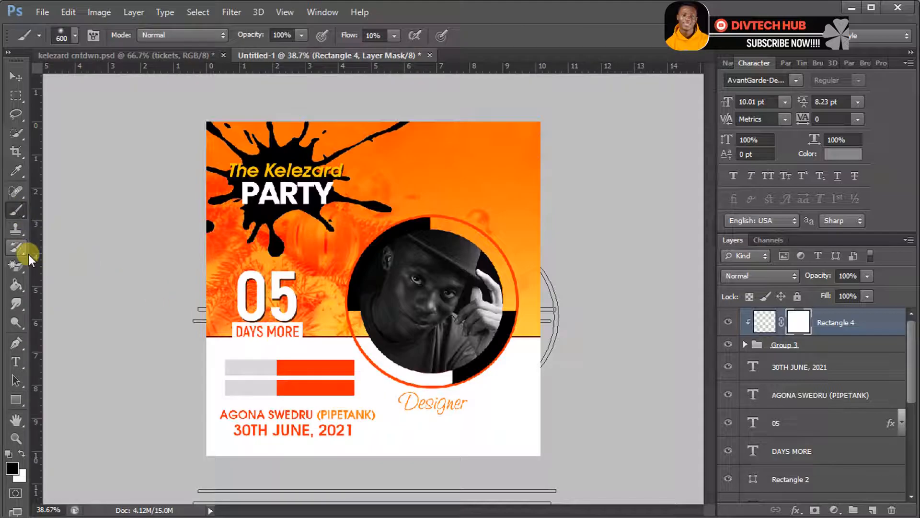
key(bracketleft)
key(bracketleft)
key(bracketleft)
key(bracketleft)
drag(276, 378, 282, 375)
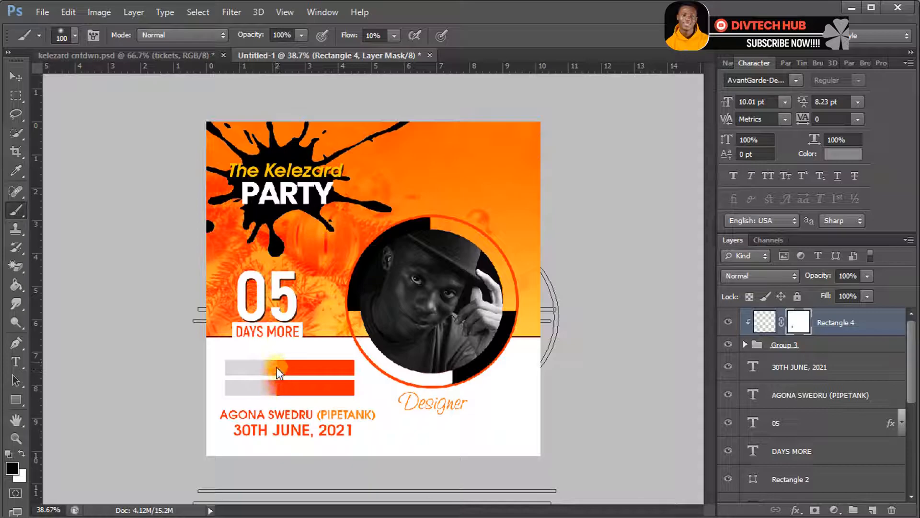
drag(283, 387, 284, 369)
key(v)
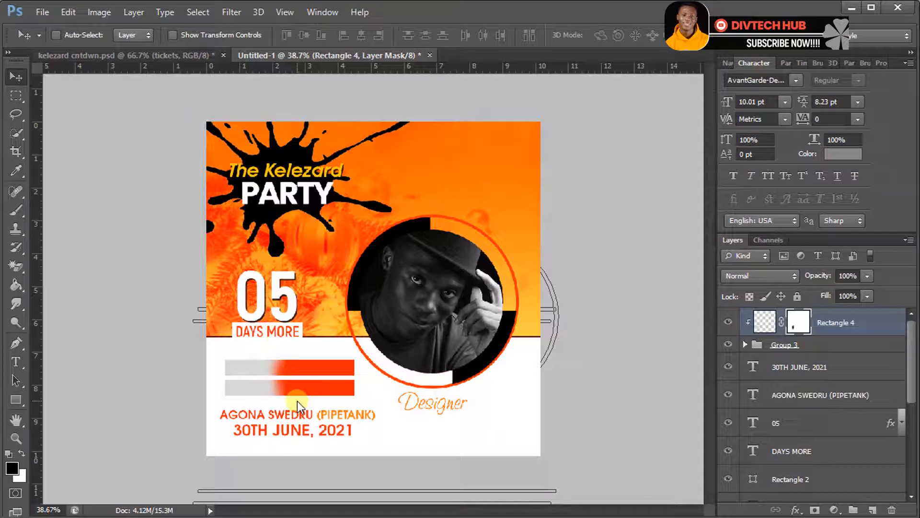
Step: Widen the masked grey rectangle to about 126% so the grey covers more of both bars
key(b)
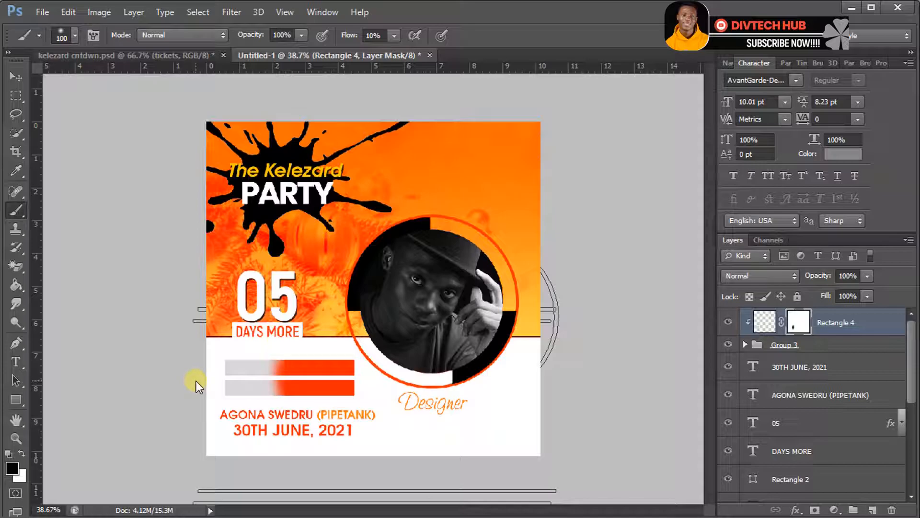
key(v)
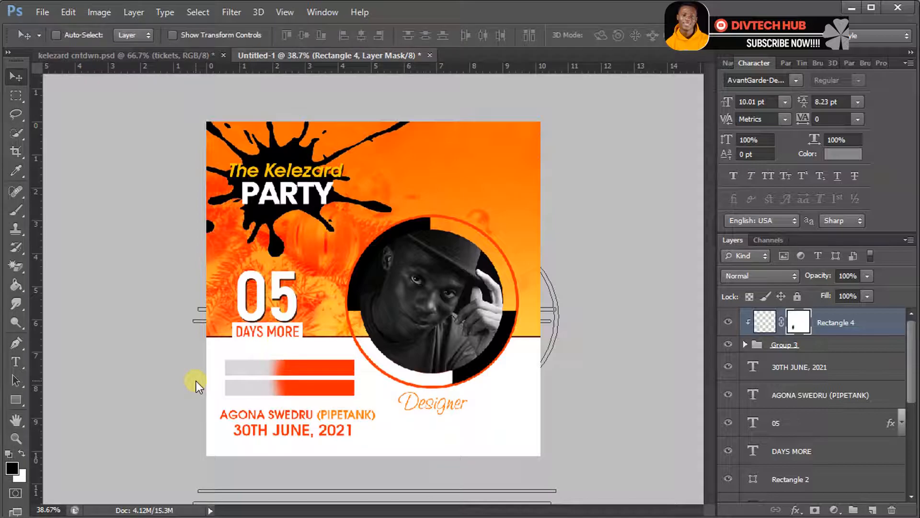
key(ctrl+t)
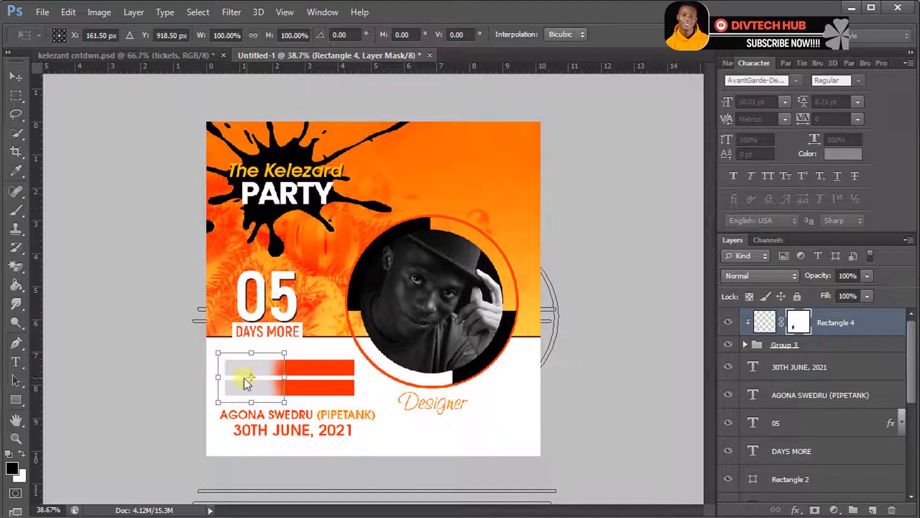
drag(285, 378, 298, 378)
key(Return)
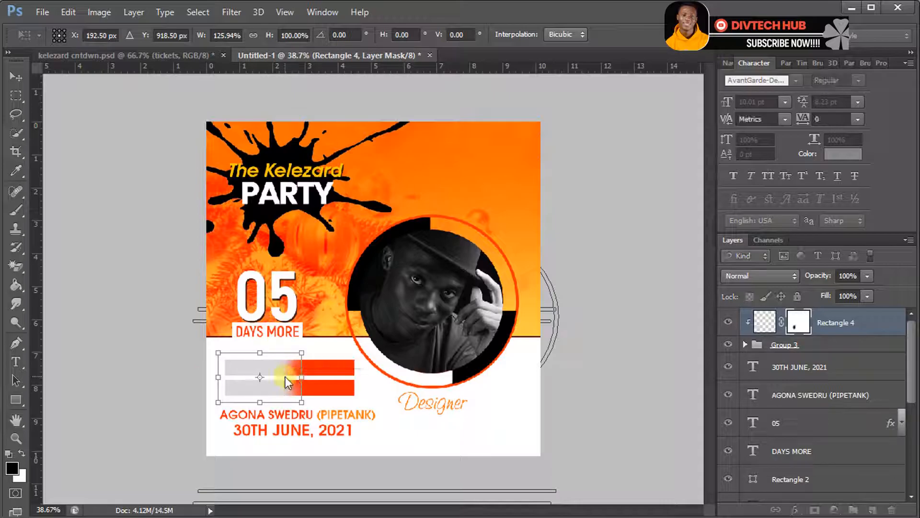
Step: Add the text "SINGLE" on the grey part of the upper bar with letter tracking set to 40
click(16, 361)
click(222, 372)
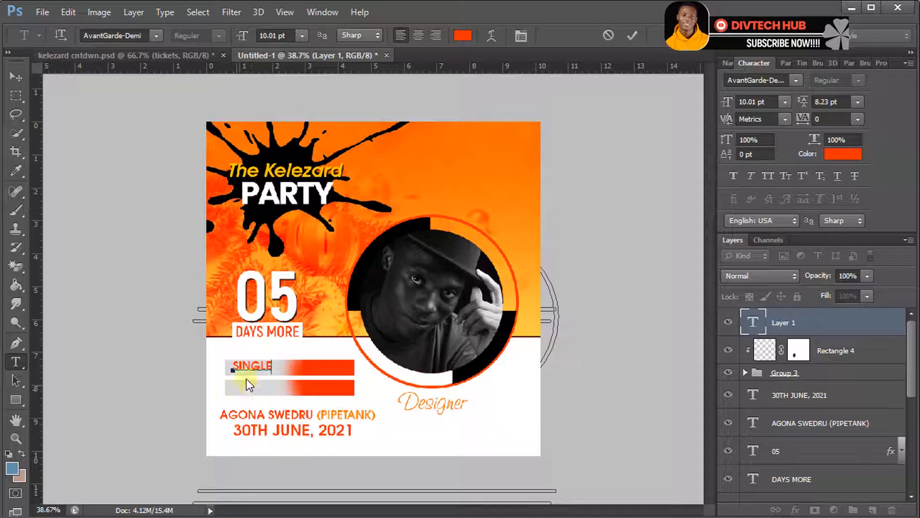
drag(278, 361, 180, 355)
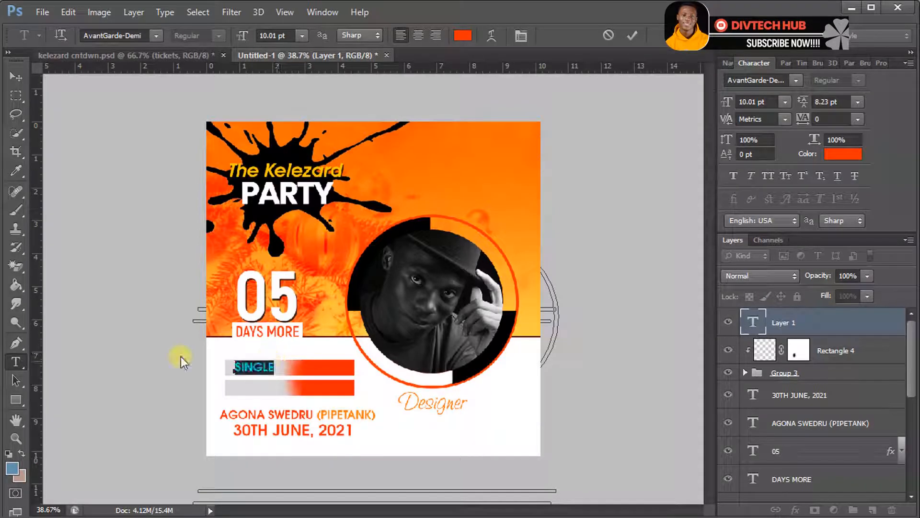
click(158, 35)
click(160, 35)
mouse_move(798, 120)
mouse_down()
mouse_move(815, 120)
mouse_move(801, 121)
mouse_up()
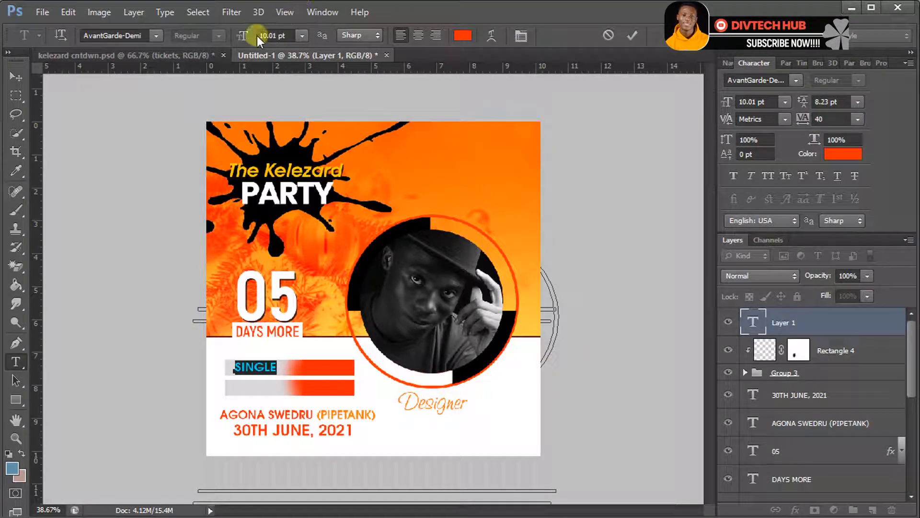
click(629, 36)
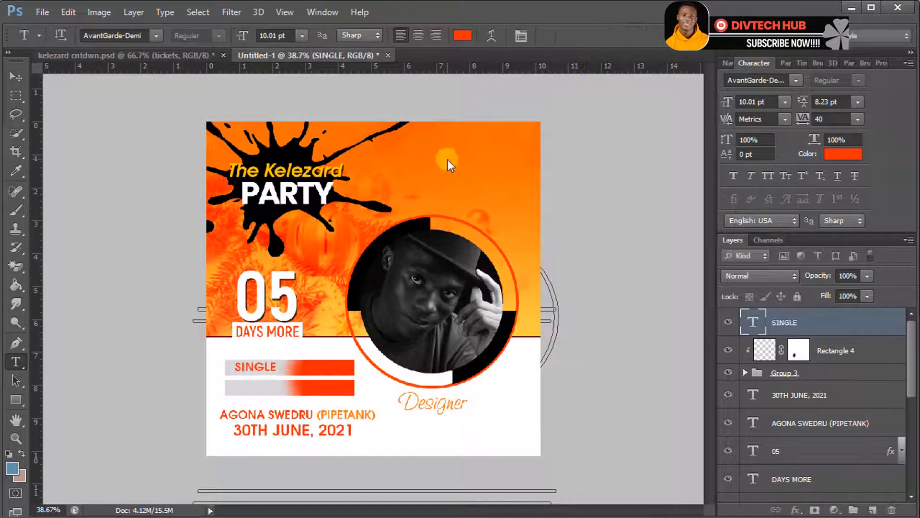
Step: Nudge the SINGLE text into place near the left end of the upper bar and duplicate its layer
key(v)
key(Down)
key(Down)
key(Down)
key(Down)
key(Down)
key(Down)
key(Down)
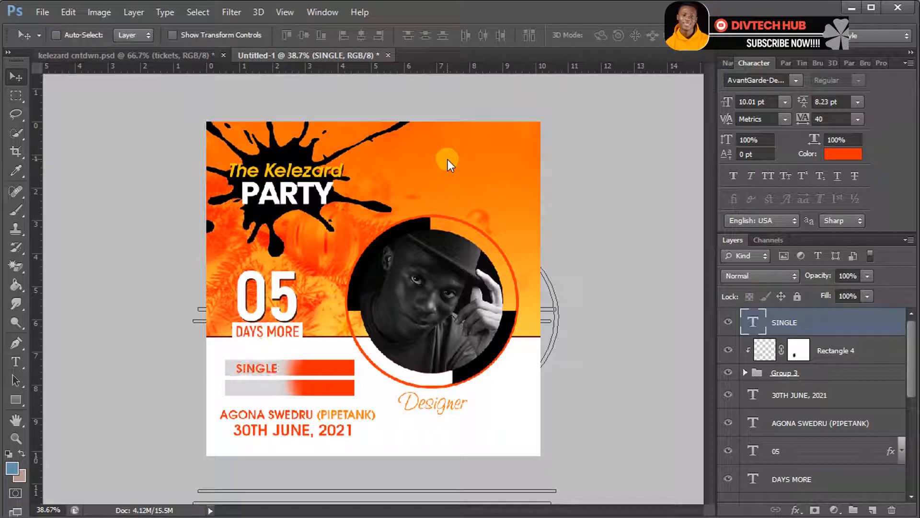
key(Left)
key(Left)
key(Left)
key(Left)
key(Left)
key(Left)
key(Left)
key(Left)
key(Left)
key(Left)
key(Left)
key(Up)
key(Up)
key(Up)
key(Up)
key(Up)
key(Up)
key(Up)
key(Left)
key(Left)
key(Left)
key(Left)
key(Left)
key(Left)
key(Left)
key(Down)
key(Down)
key(Down)
key(ctrl+j)
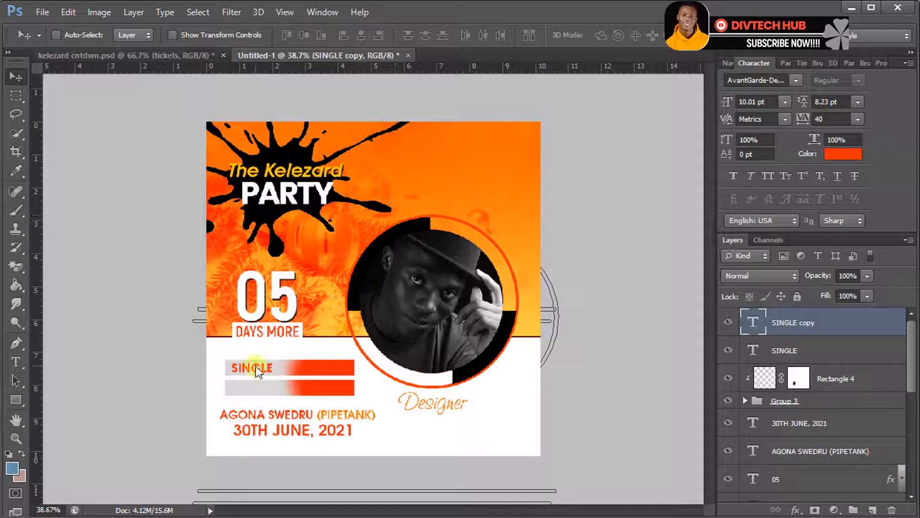
Step: Move the duplicated SINGLE text down onto the lower bar and change its wording to "COUPLE"
drag(255, 367, 256, 386)
double_click(757, 320)
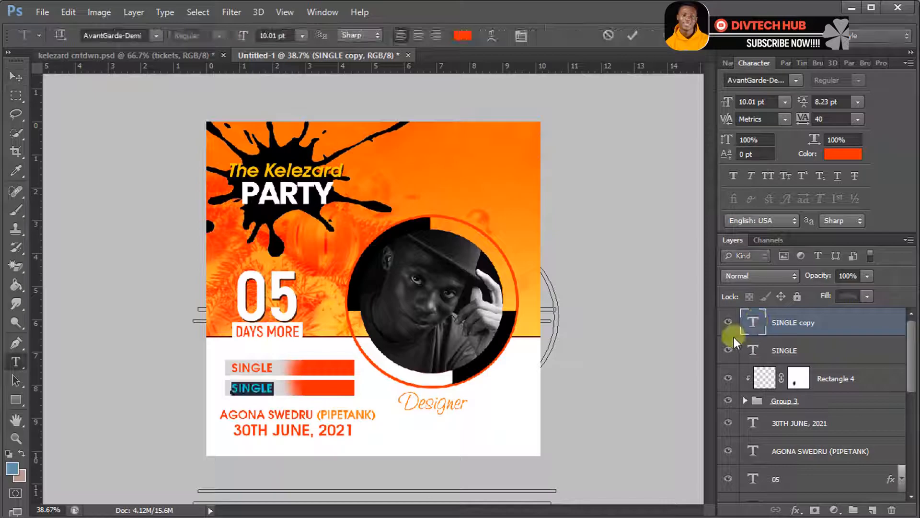
text(COUPLE)
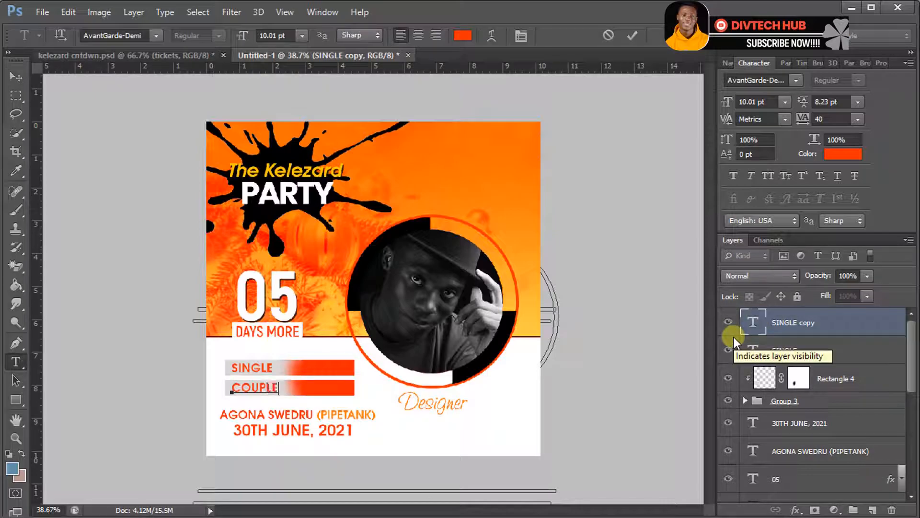
click(628, 35)
key(v)
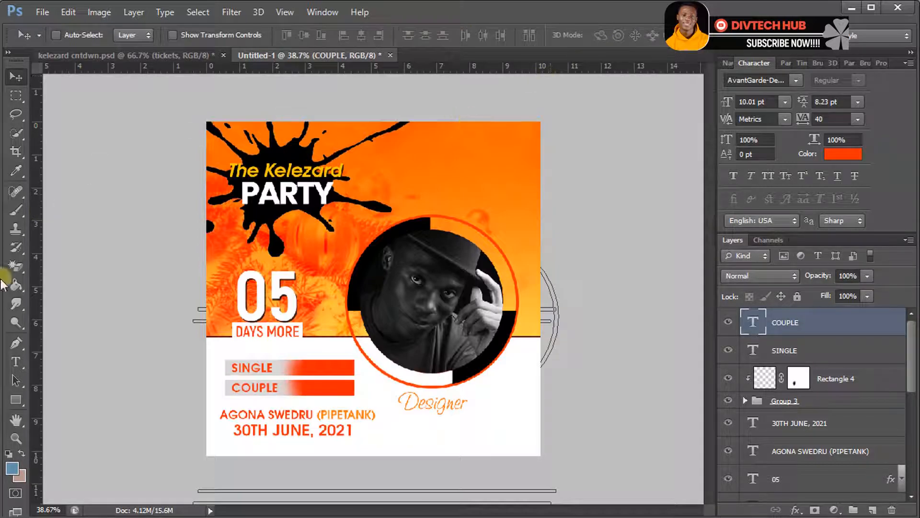
Step: Duplicate the SINGLE text onto the orange part of the upper bar and colour the copy white (ffffff)
click(808, 344)
key(ctrl+j)
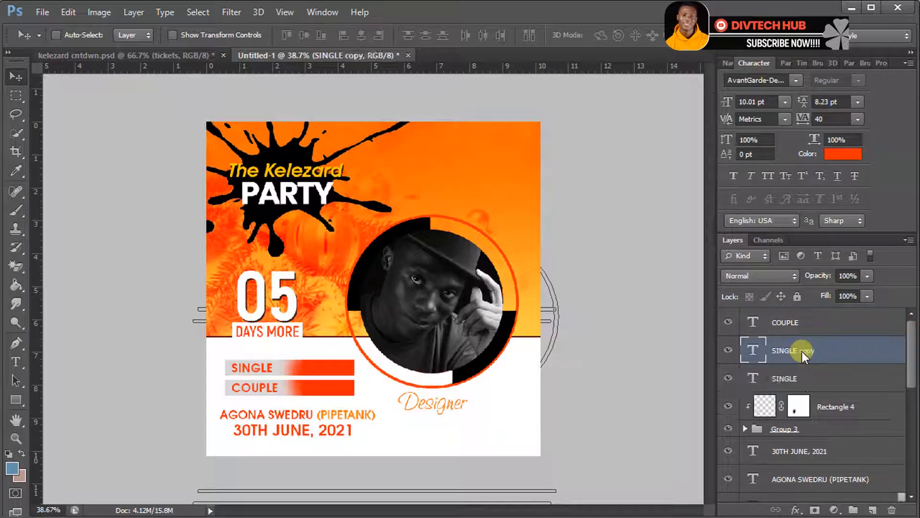
drag(312, 368, 389, 366)
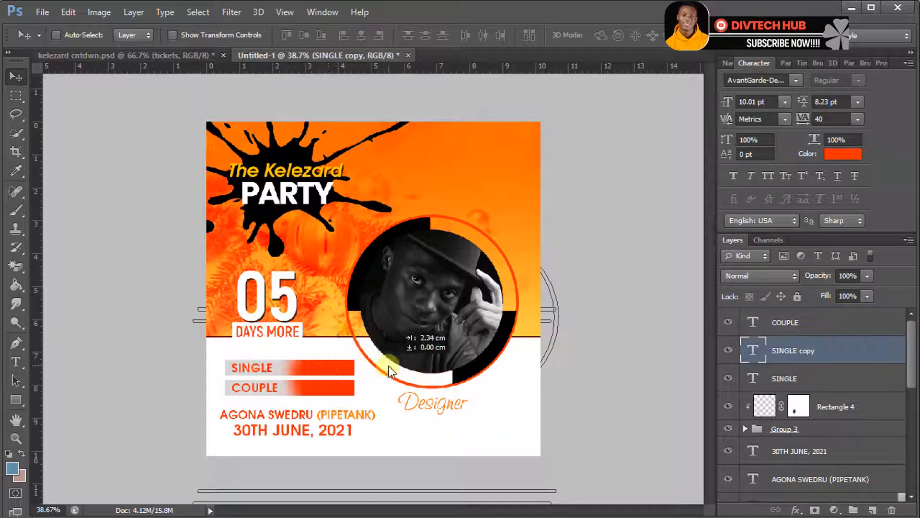
key(t)
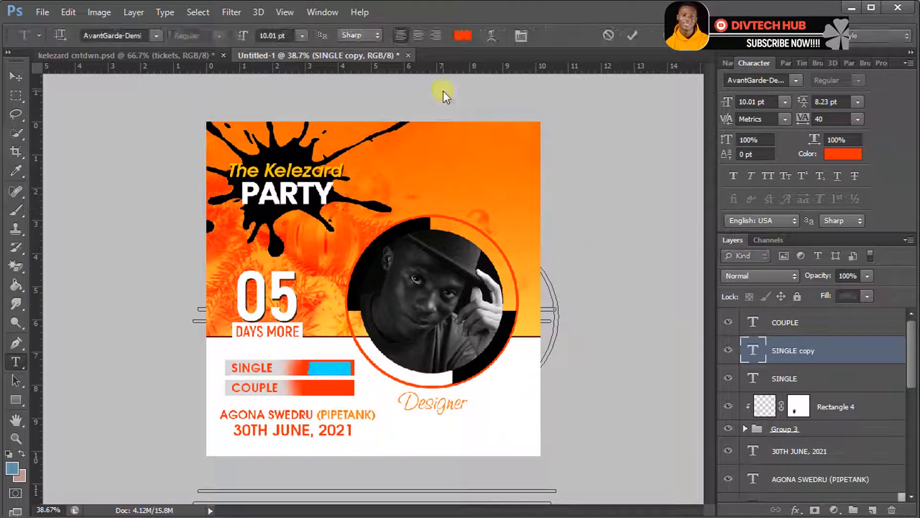
click(459, 35)
drag(364, 291, 281, 231)
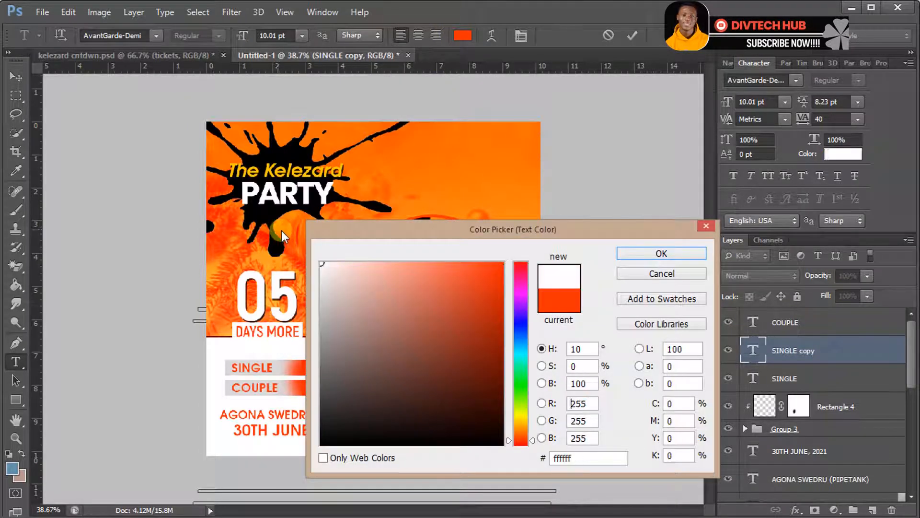
click(638, 253)
drag(487, 286, 477, 287)
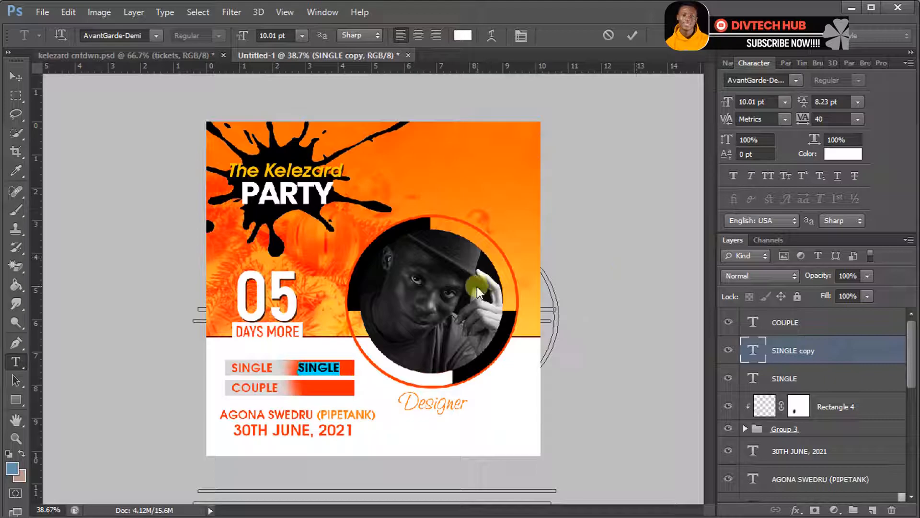
Step: Replace the white copy's wording with "GHc 300.OO" and shift it left along the upper bar
text(GHc)
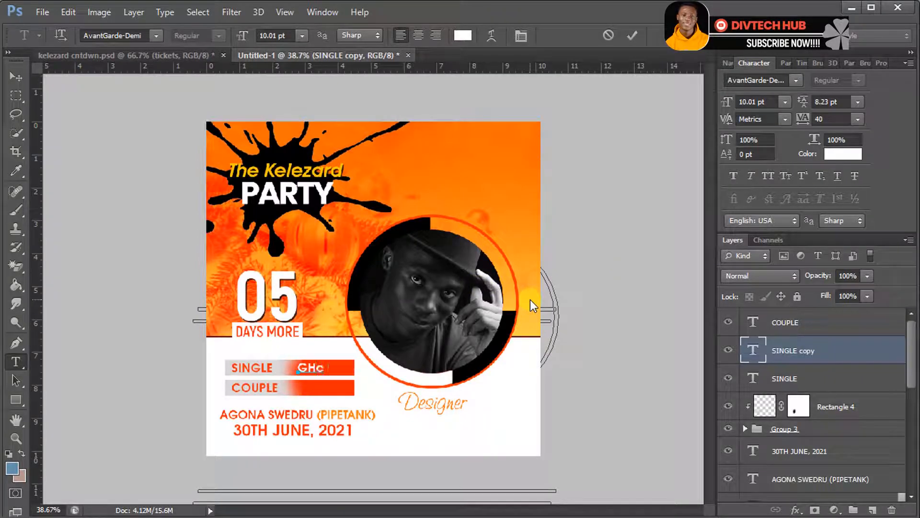
text( 300.OO)
click(441, 365)
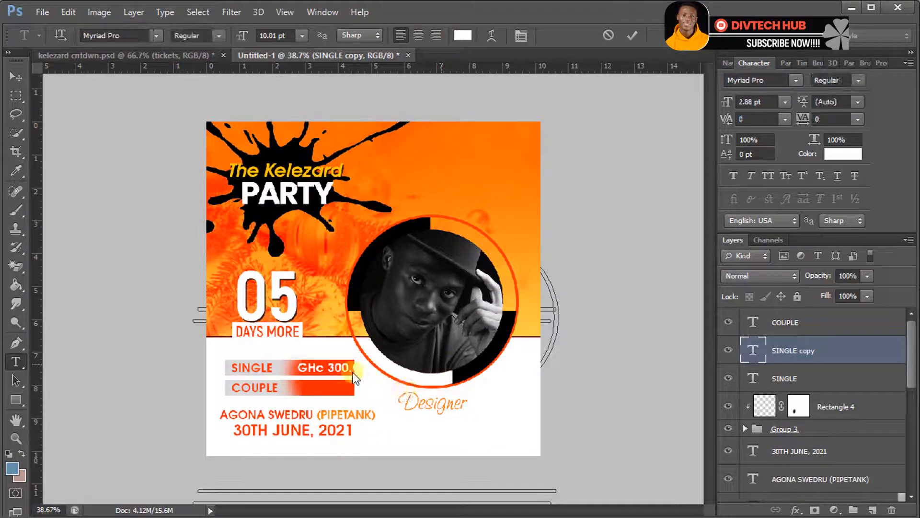
drag(364, 379, 353, 380)
click(776, 377)
key(v)
drag(478, 378, 468, 376)
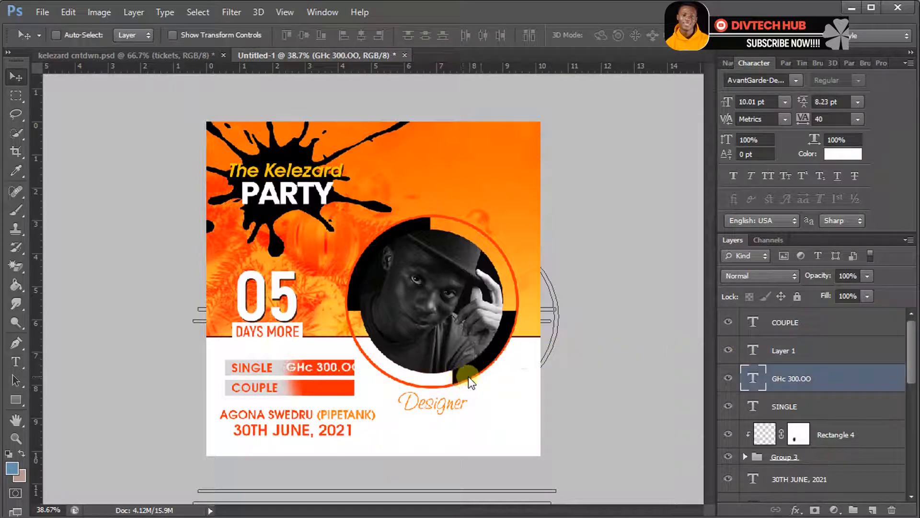
Step: Correct the upper bar's price to "GHc 30.OO" and position it within the orange part
double_click(746, 373)
click(329, 370)
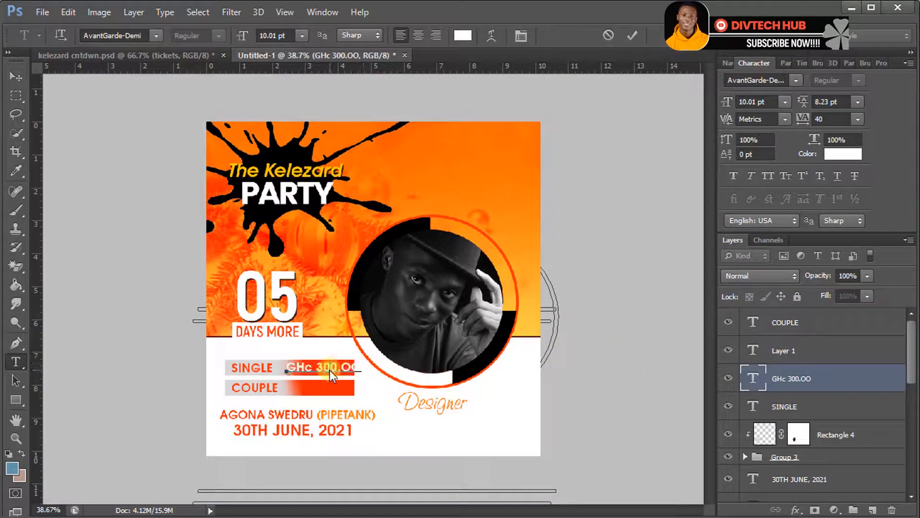
key(BackSpace)
drag(351, 375, 347, 378)
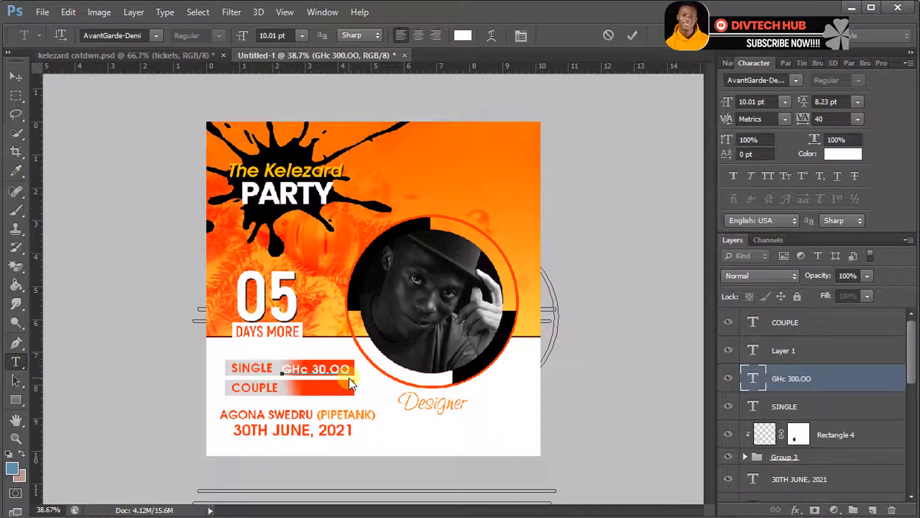
click(632, 35)
key(v)
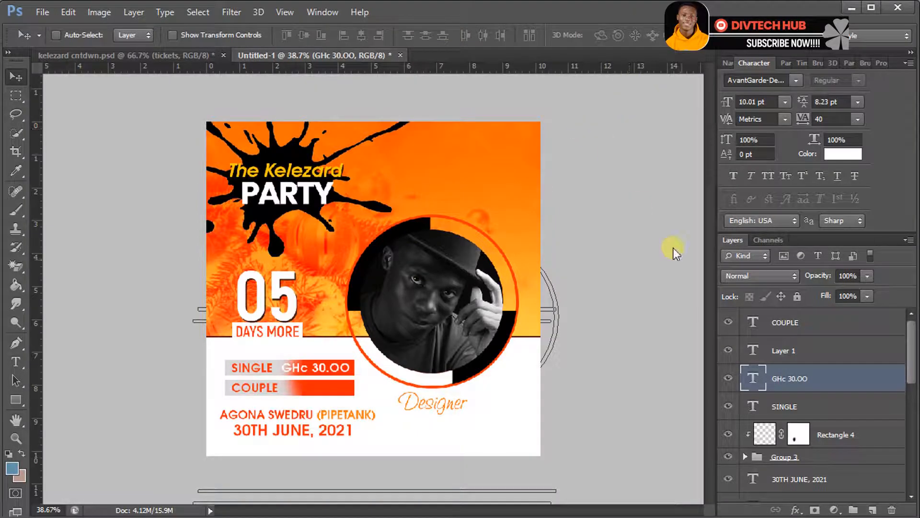
Step: Shift the masked grey rectangle slightly left and nudge the SINGLE text closer to the upper bar's left end
click(808, 428)
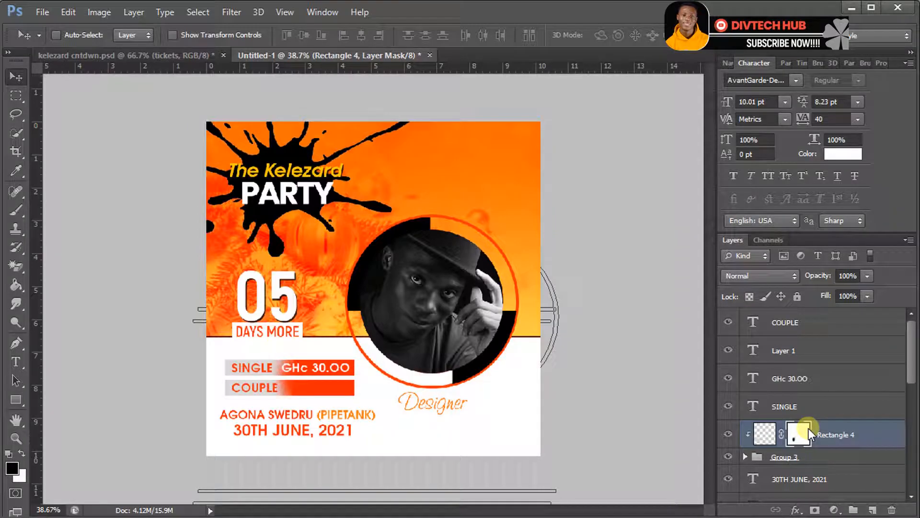
click(829, 401)
key(Left)
key(Left)
key(Left)
key(Left)
key(Left)
key(Left)
key(Left)
key(Left)
key(Left)
key(Left)
key(Left)
key(Left)
key(Left)
key(Left)
key(Left)
key(Left)
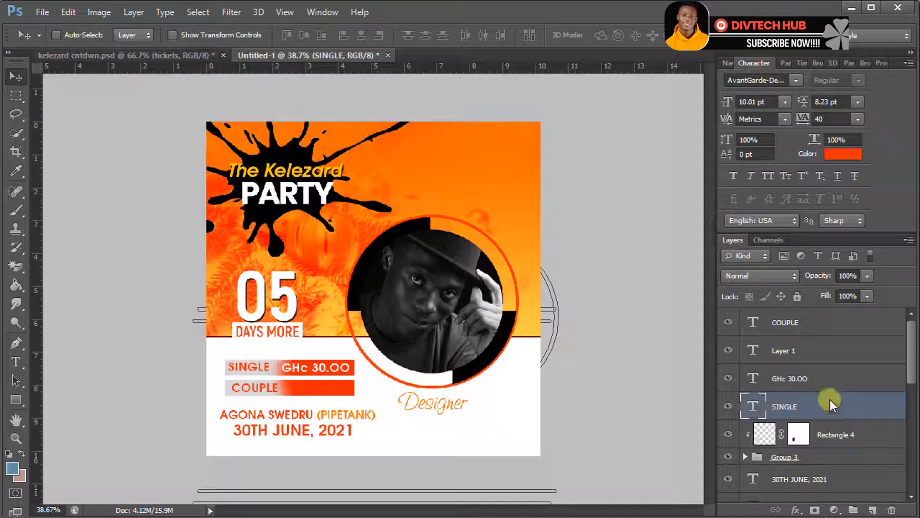
Step: Nudge the GHc 30.OO text horizontally so it sits evenly between SINGLE and the upper bar's right end
click(779, 383)
key(Left)
key(Left)
key(Left)
key(Left)
key(Left)
key(Left)
key(Left)
key(Left)
key(Left)
key(Left)
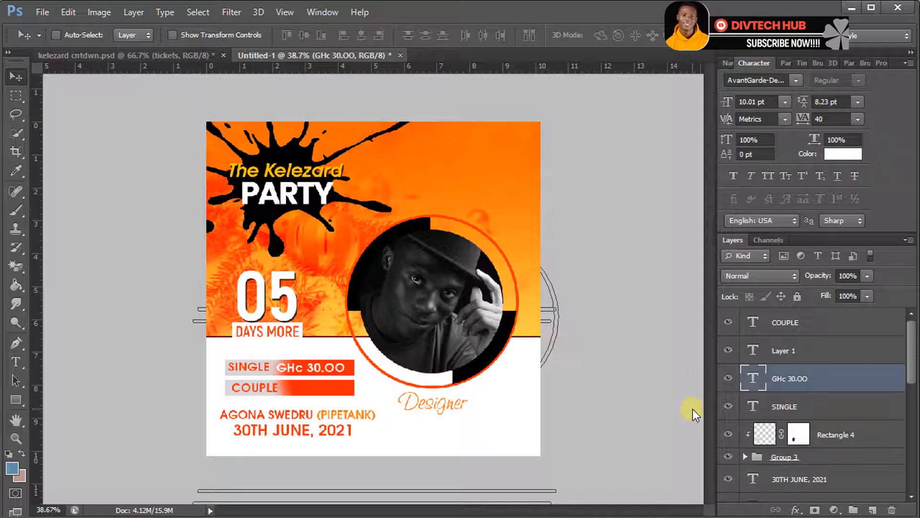
key(Right)
key(Right)
key(Right)
key(Right)
key(Right)
key(Right)
key(Right)
key(Right)
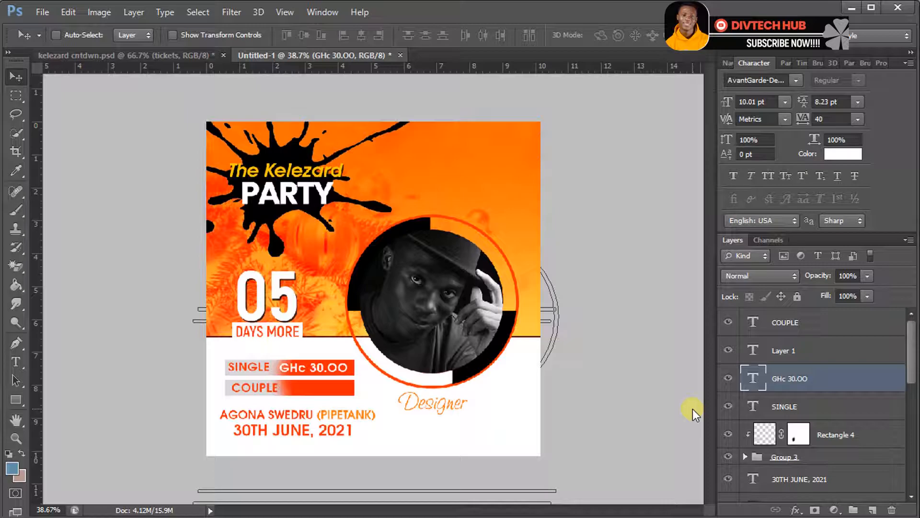
Step: Duplicate the GHc 30.OO price onto the lower bar and nudge the COUPLE text left to clear it
key(ctrl+j)
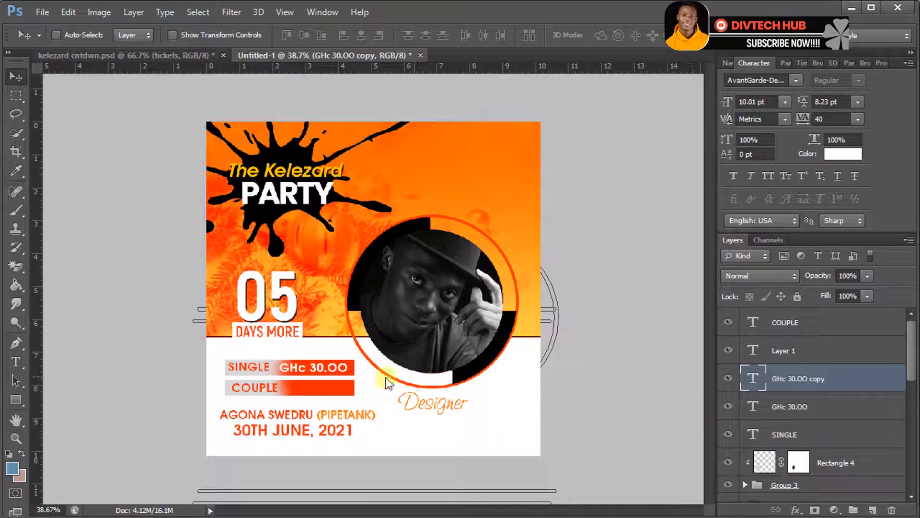
drag(316, 378, 320, 395)
click(780, 326)
key(Left)
key(Left)
key(Left)
key(Left)
key(Left)
key(Left)
key(Left)
key(Left)
key(Left)
key(Left)
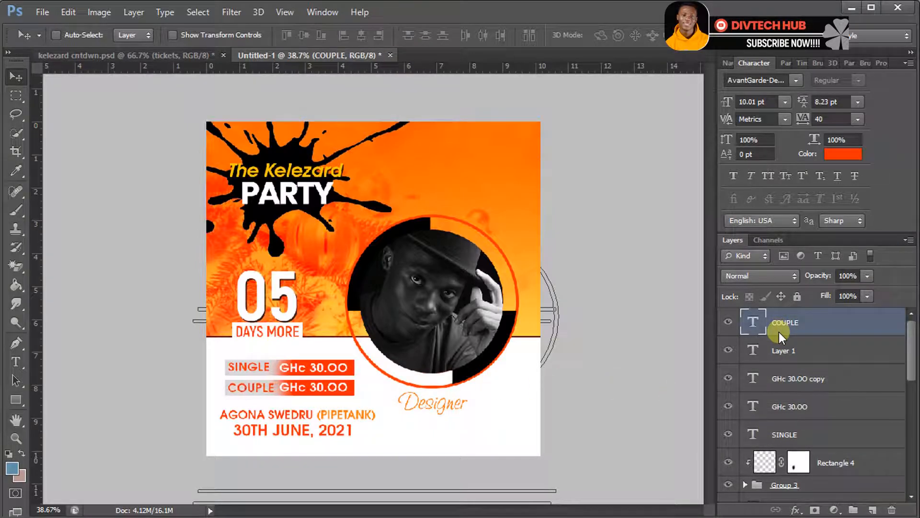
key(Left)
click(859, 462)
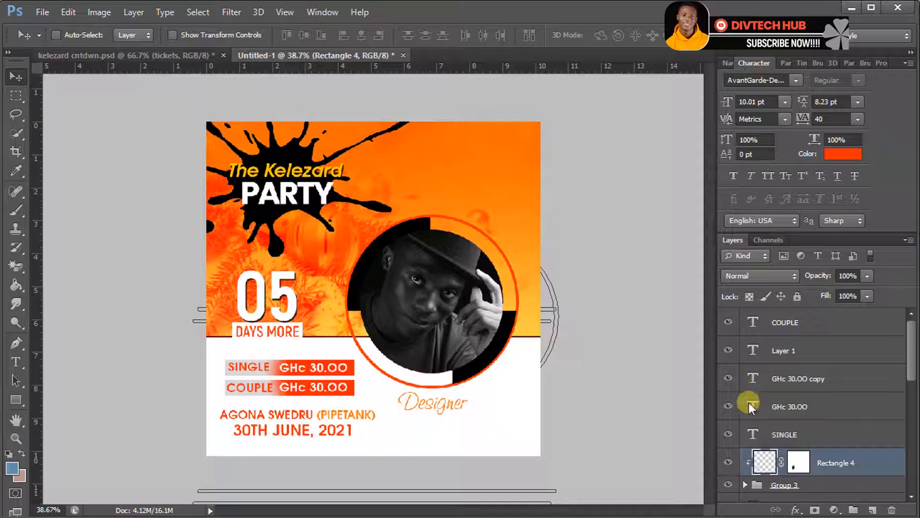
Step: Change the lower bar's price to "GHc 50.OO"
double_click(752, 376)
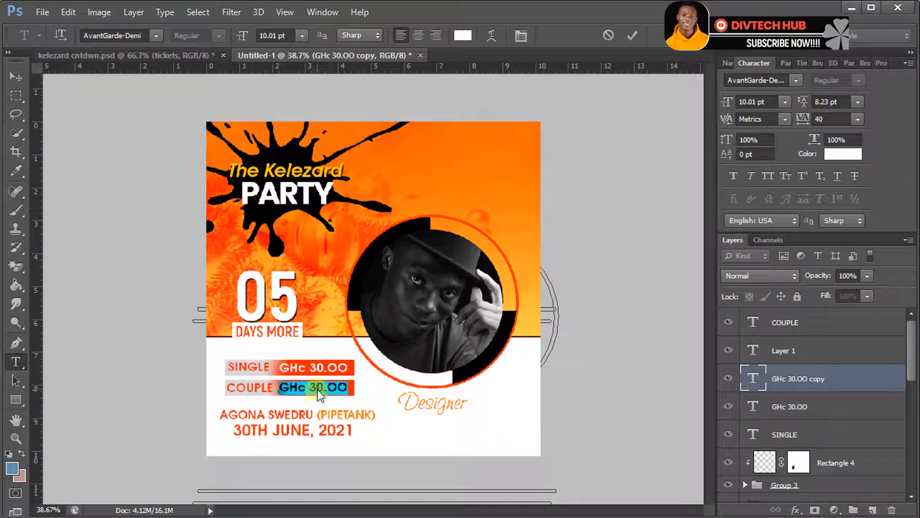
drag(318, 389, 309, 392)
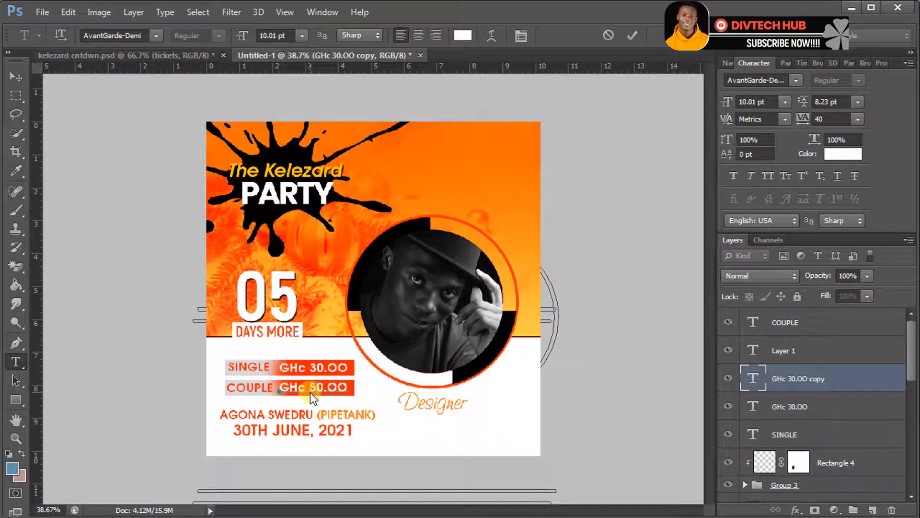
text(5)
click(632, 35)
key(v)
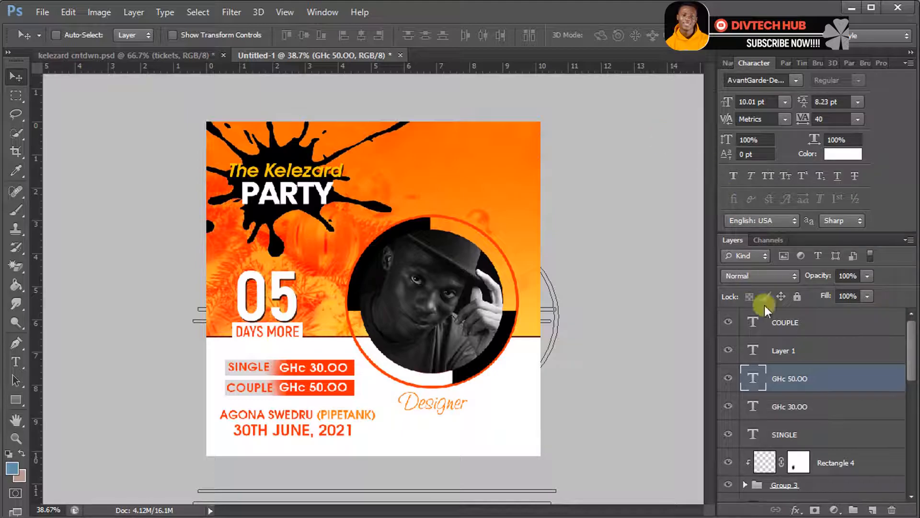
Step: Add a large white "05" at about 179 pt directly above the background image layer, behind the portrait and splash
scroll(823, 395, down, 5)
click(822, 431)
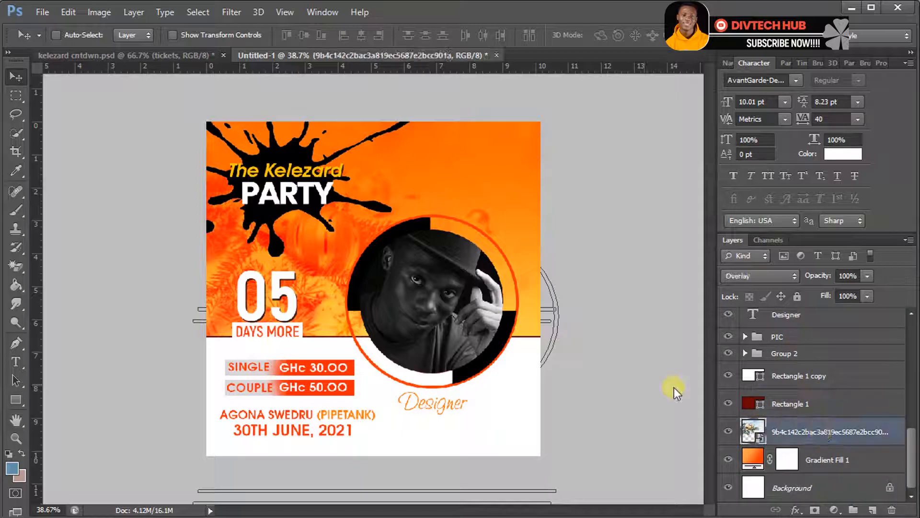
click(16, 362)
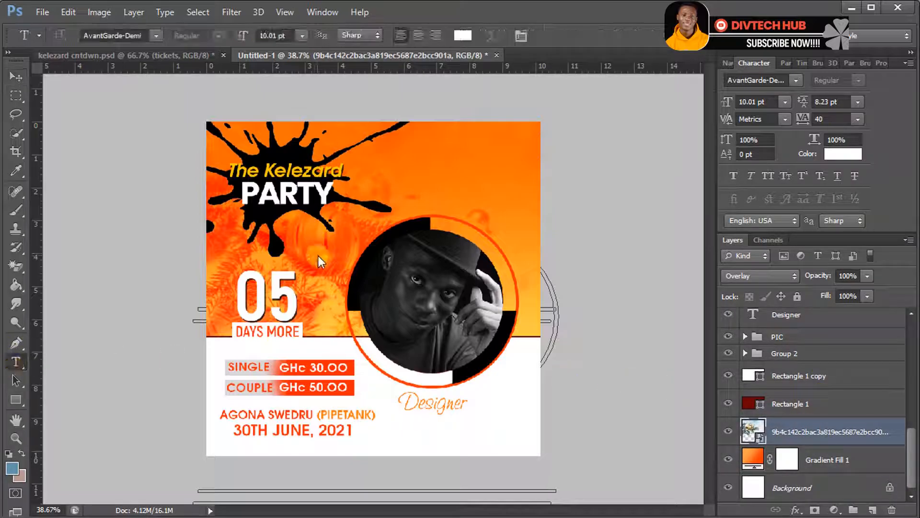
click(344, 228)
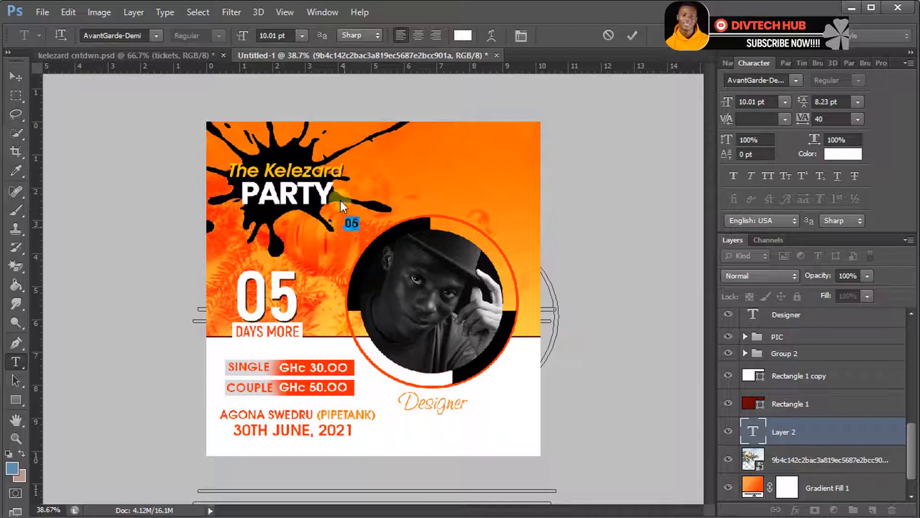
drag(243, 36, 329, 165)
drag(242, 38, 235, 177)
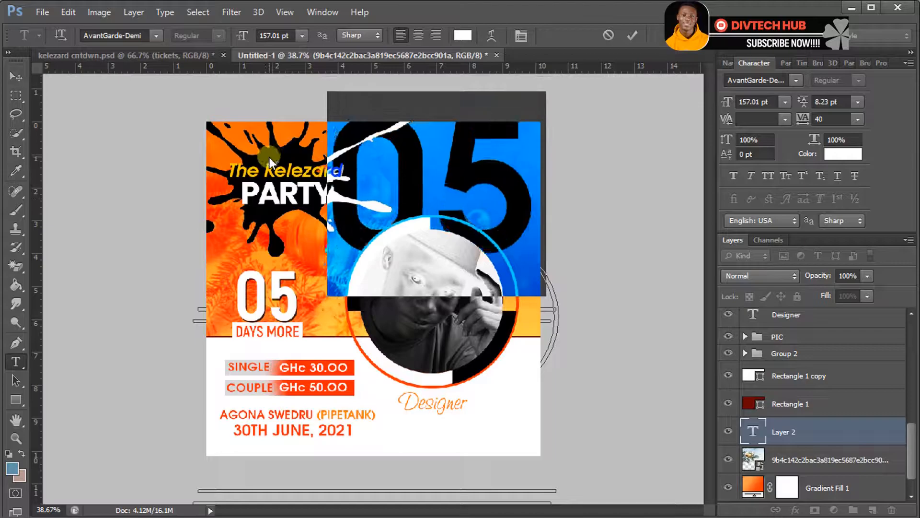
drag(239, 41, 280, 214)
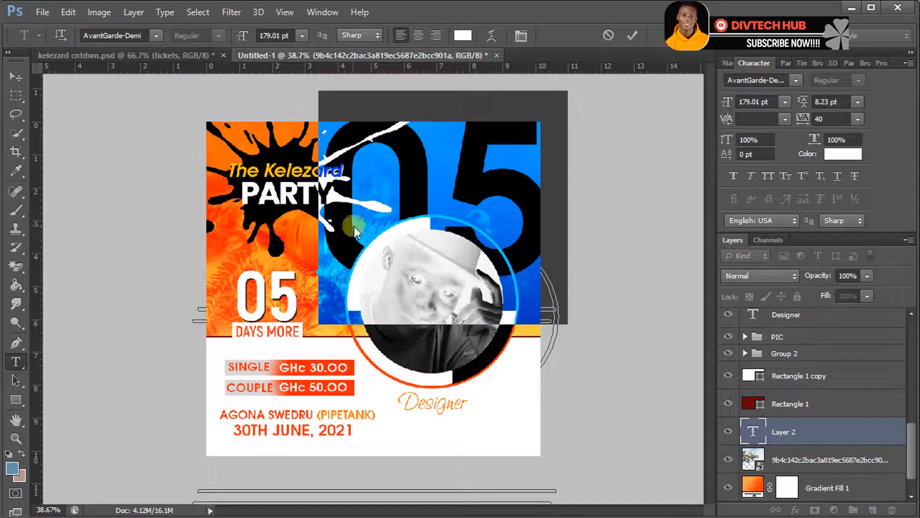
click(632, 35)
Step: Reduce the large background 05 to 12% opacity and reposition it in the upper right of the flyer
mouse_move(829, 272)
mouse_down()
mouse_move(780, 277)
mouse_move(826, 275)
mouse_up()
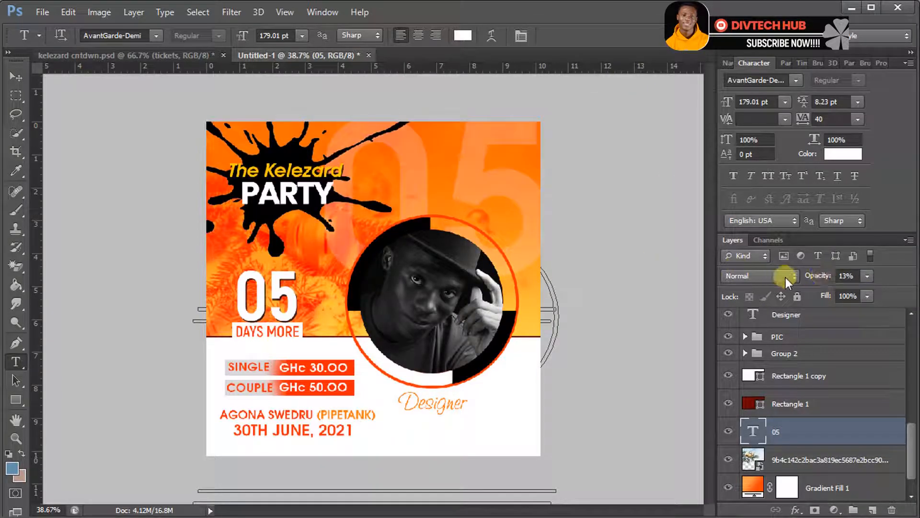
key(v)
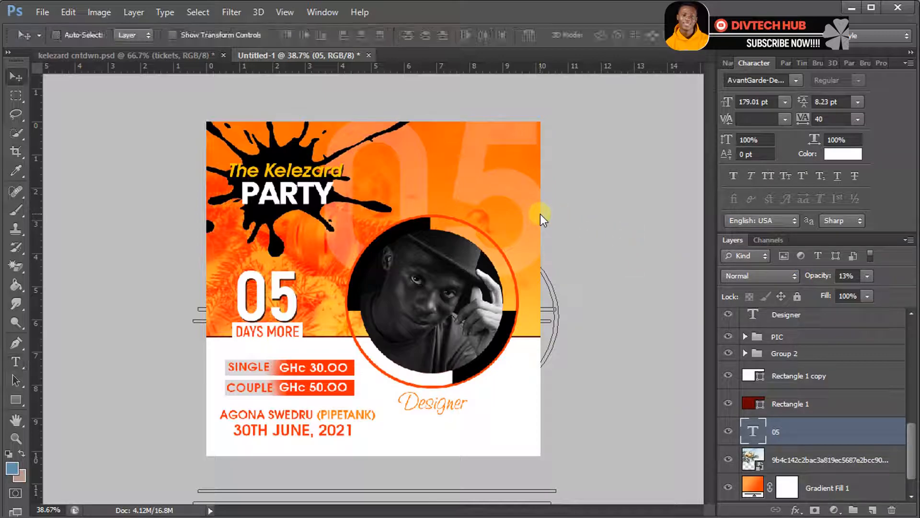
drag(492, 243, 499, 234)
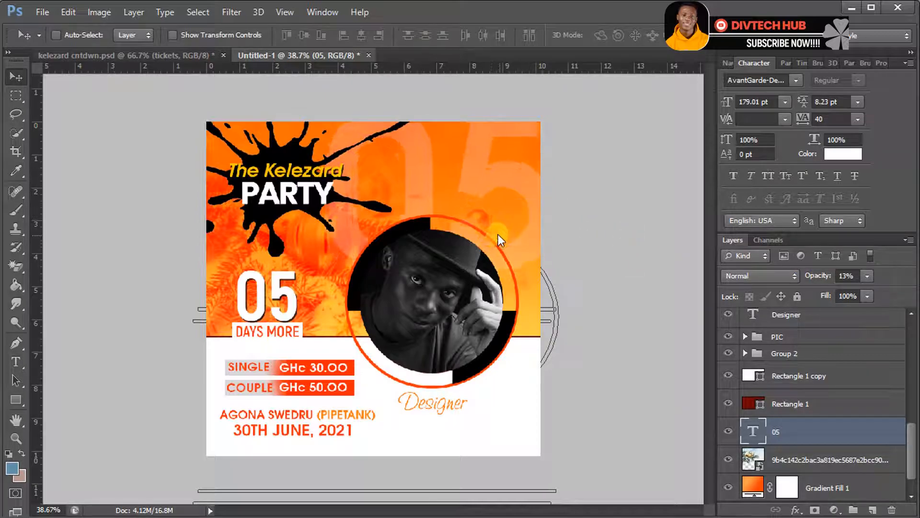
mouse_move(826, 277)
mouse_down()
mouse_move(815, 275)
mouse_move(823, 278)
mouse_up()
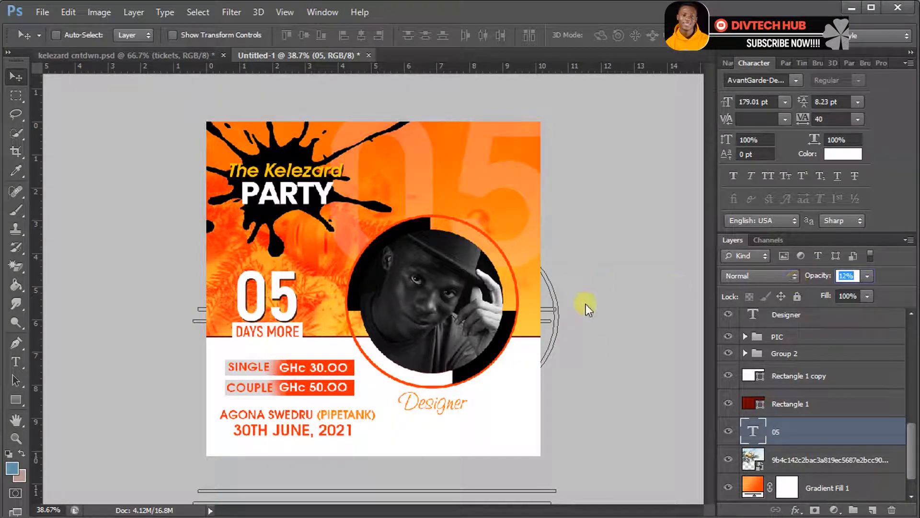
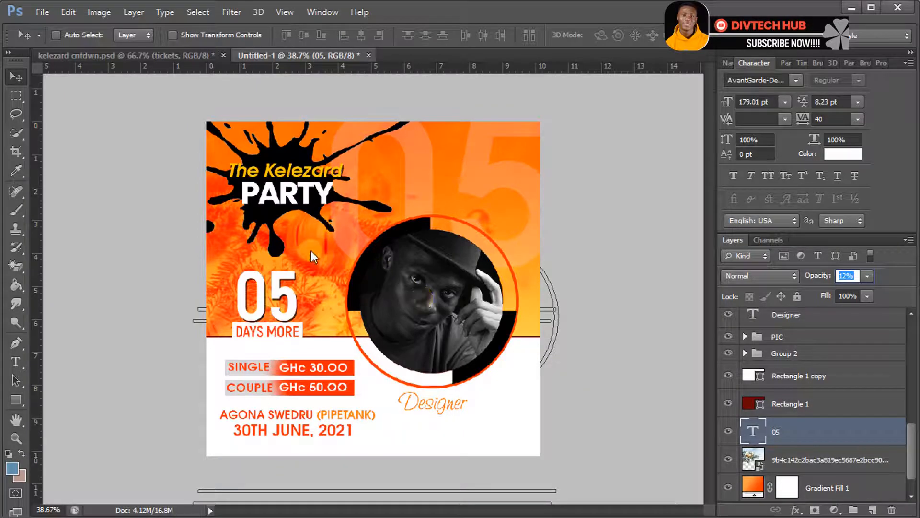
Step: Save the finished flyer as a maximum-quality JPEG named DESIGN in the PROJEST folder on the Desktop
click(42, 12)
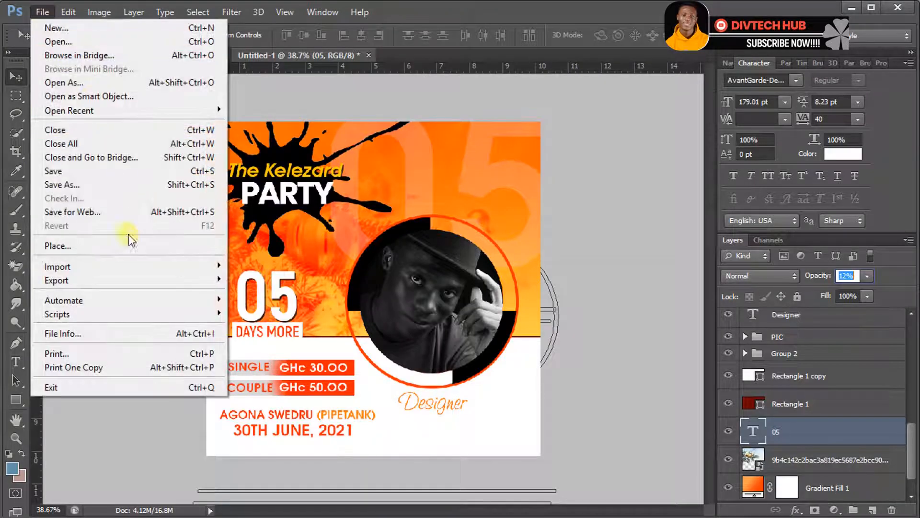
click(127, 186)
click(357, 166)
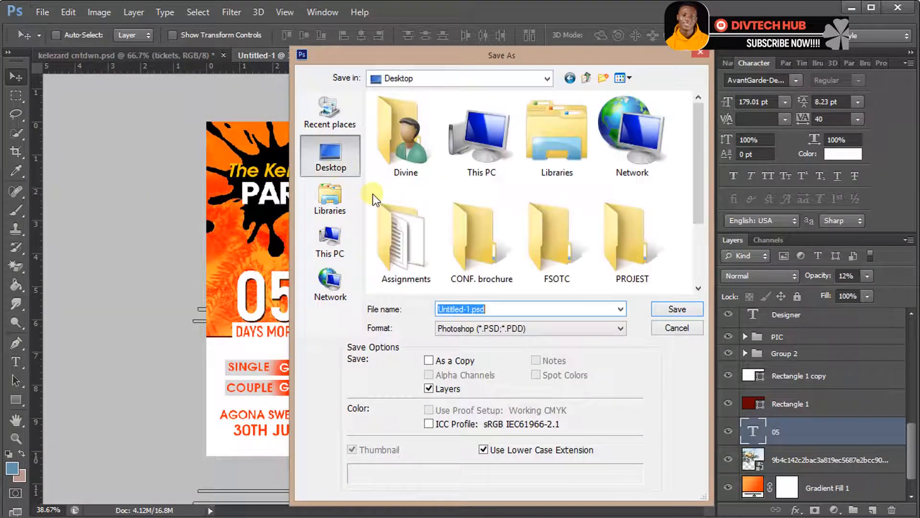
double_click(622, 254)
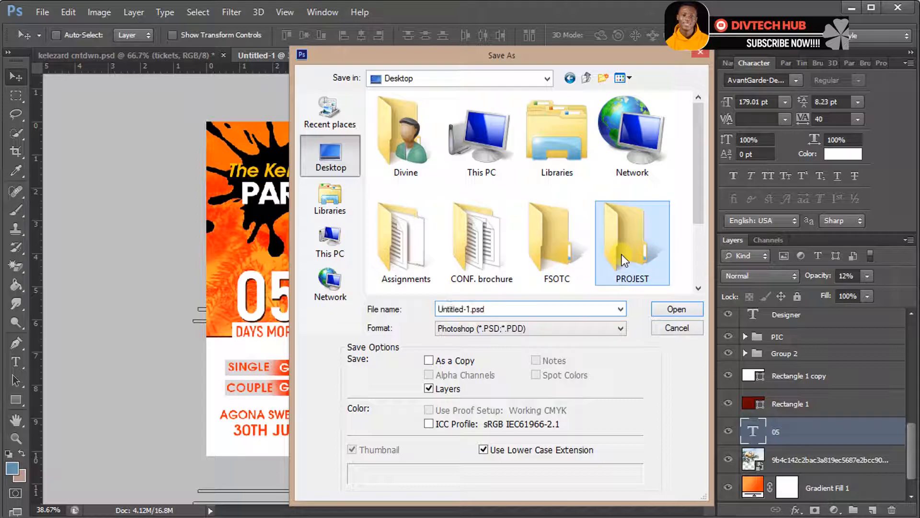
click(540, 328)
click(518, 434)
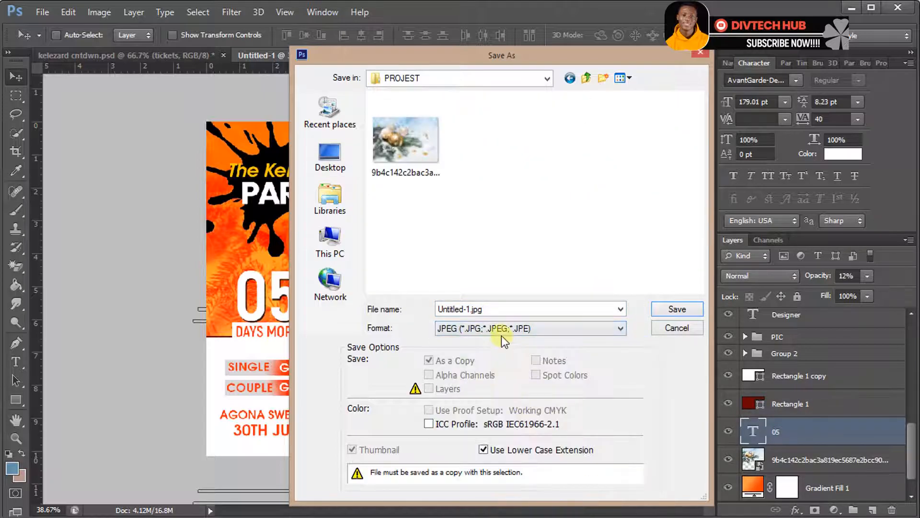
double_click(469, 307)
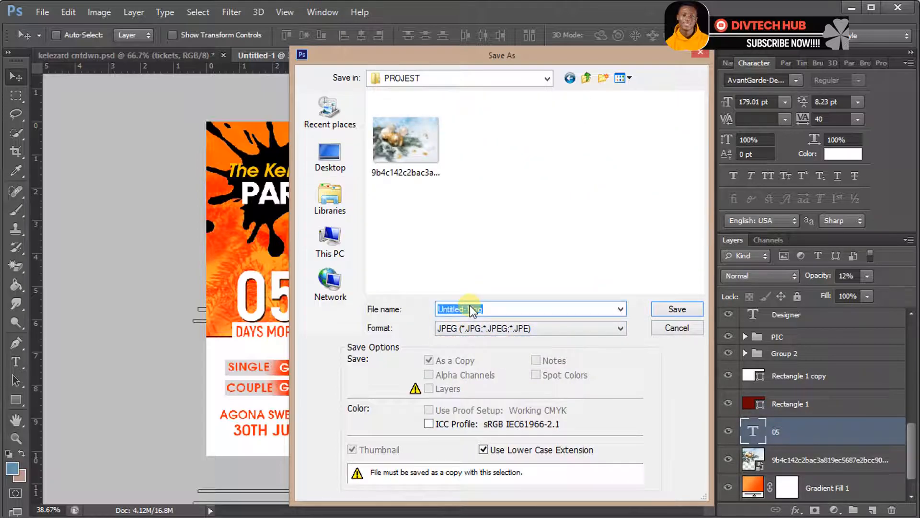
text(DESIGNER)
key(Return)
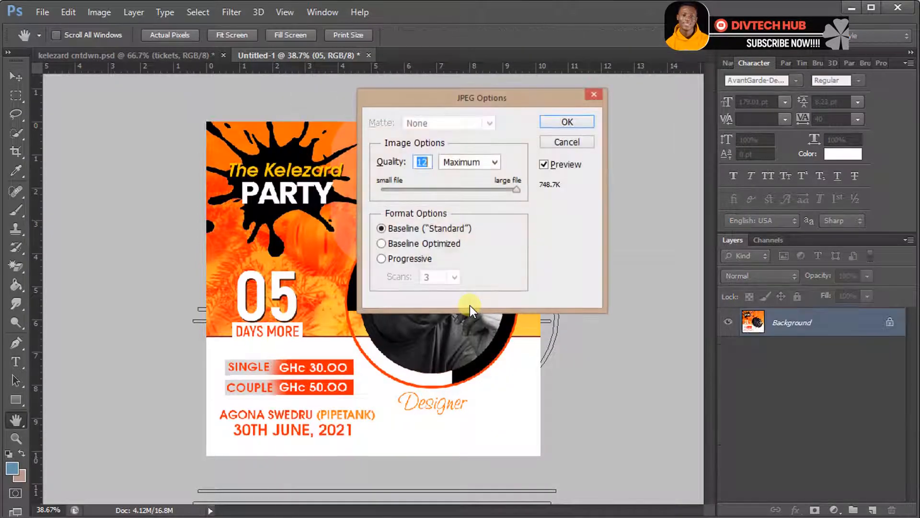
key(Return)
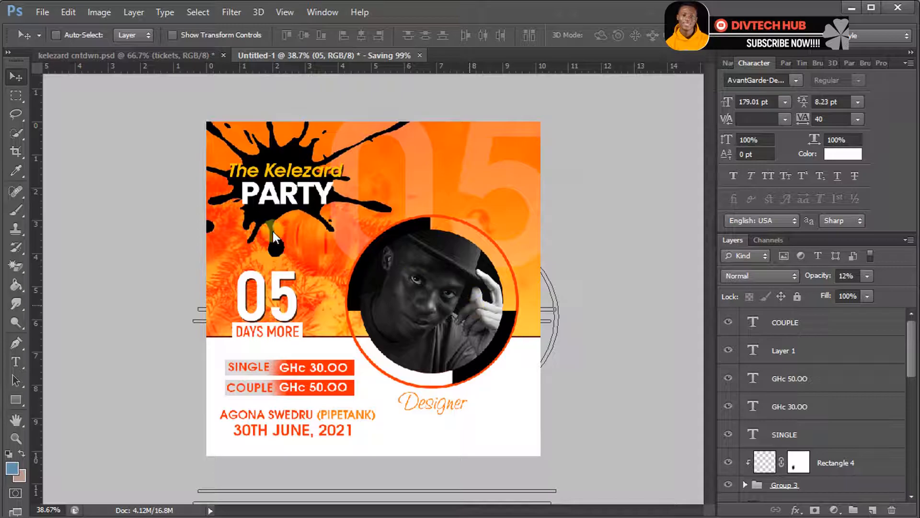
Step: Create a new 4 x 4 inch RGB document at 300 pixels/inch with a white background
click(45, 11)
click(44, 12)
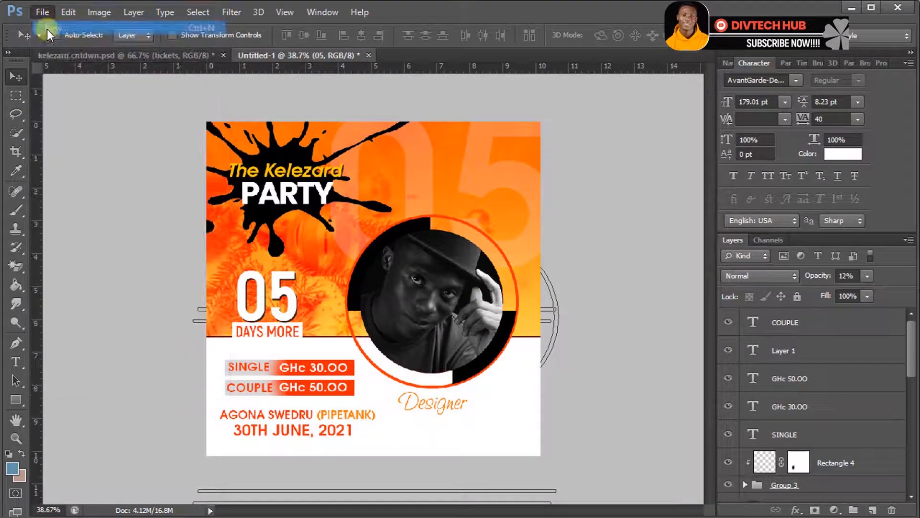
key(ctrl+n)
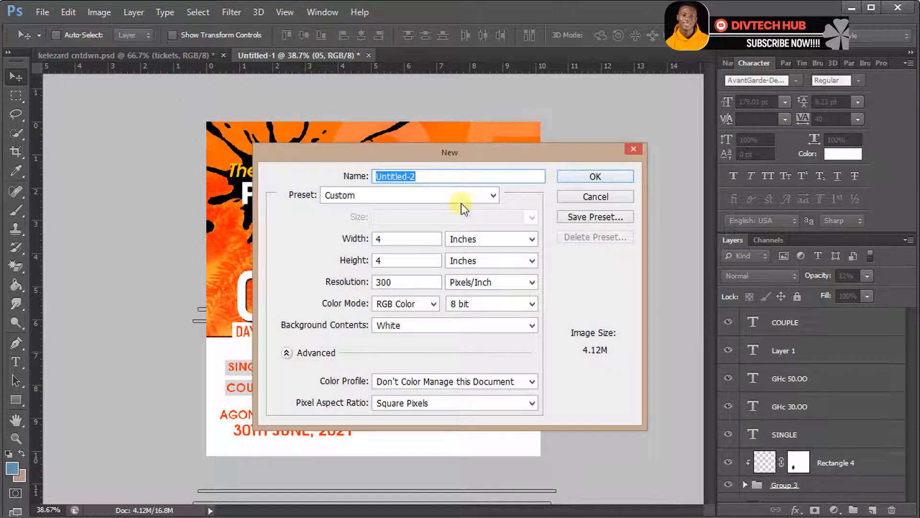
click(595, 177)
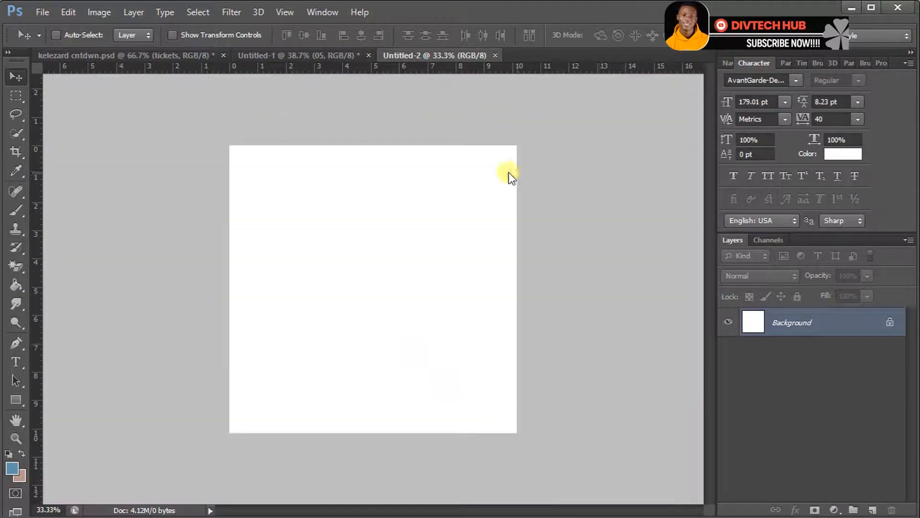
Step: Place the DESIGN image in the new document and scale it about its centre to about 87%, leaving a white border
click(41, 12)
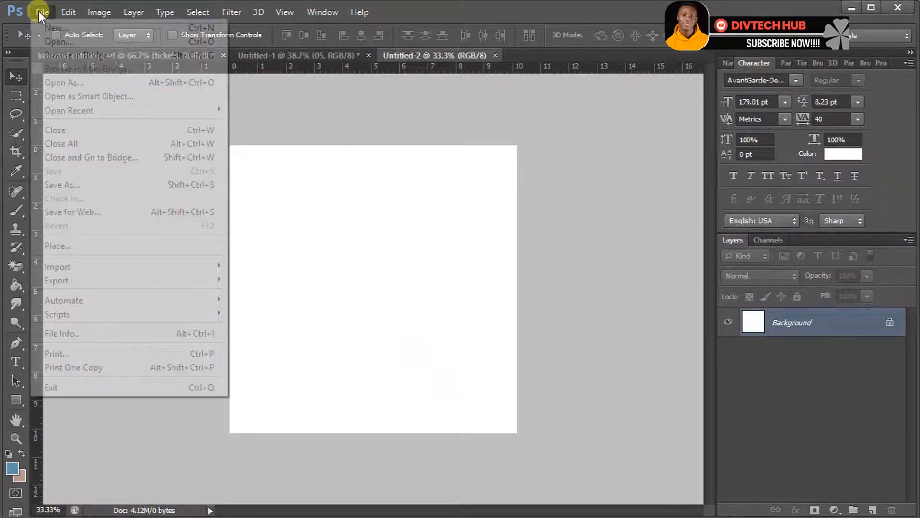
click(188, 245)
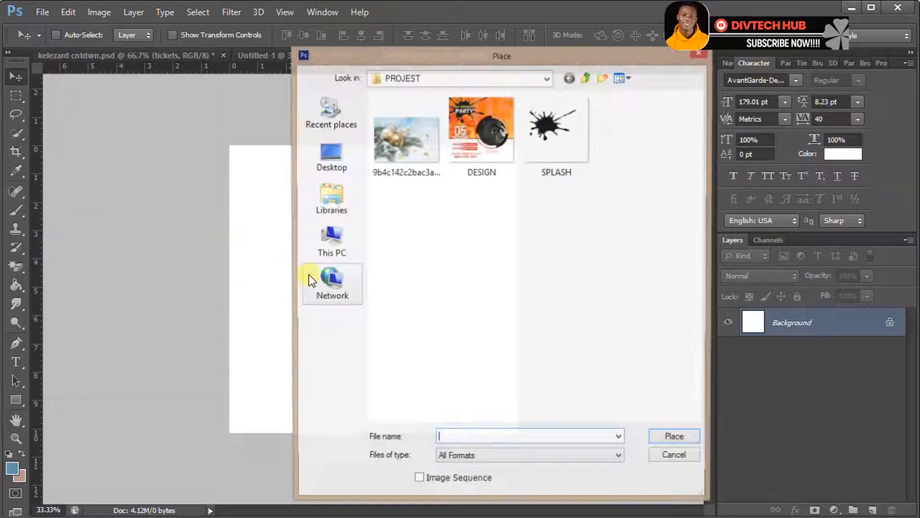
click(477, 149)
key(Return)
key(ctrl+t)
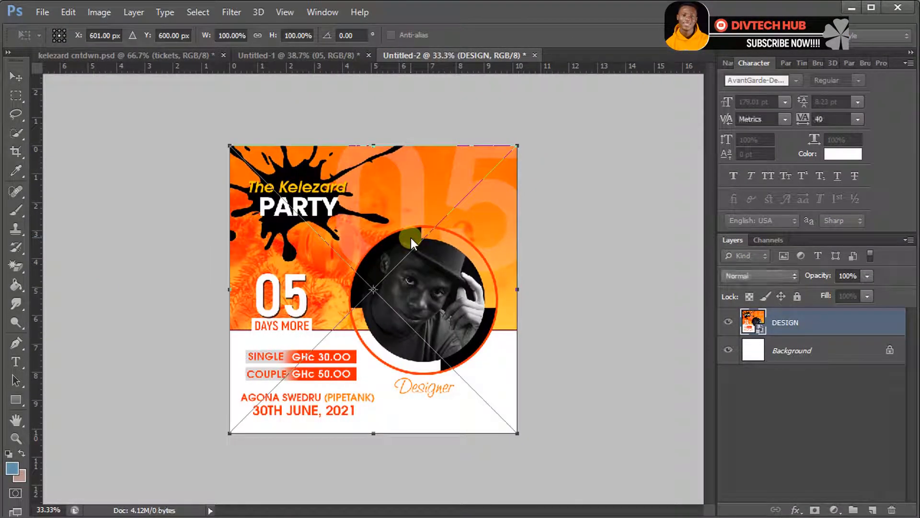
drag(512, 142, 499, 166)
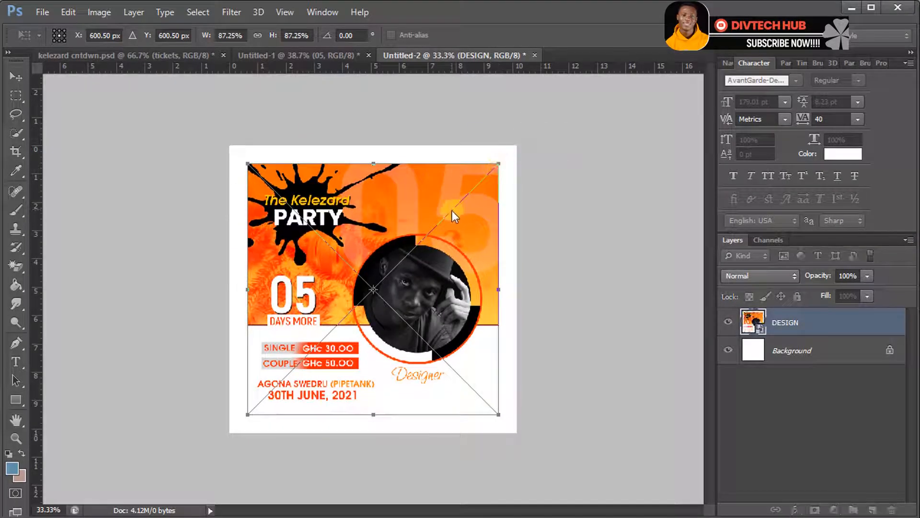
key(Return)
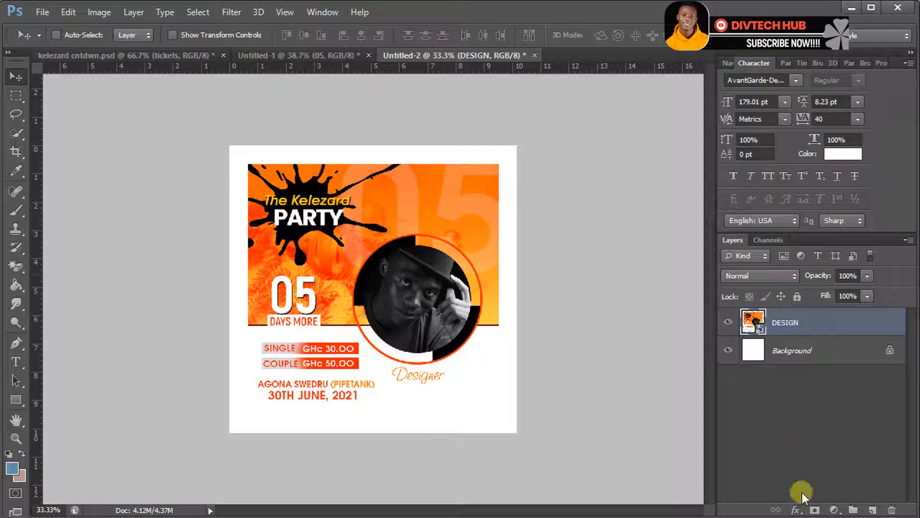
Step: Give the DESIGN layer a black drop shadow at 75% opacity, 151° angle, 12 px distance and 7 px size
click(815, 515)
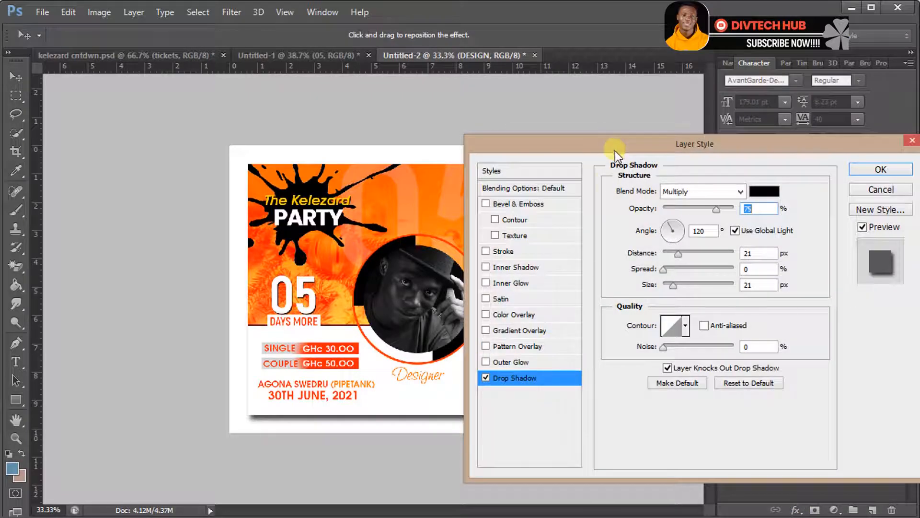
drag(614, 150, 580, 82)
drag(370, 265, 370, 263)
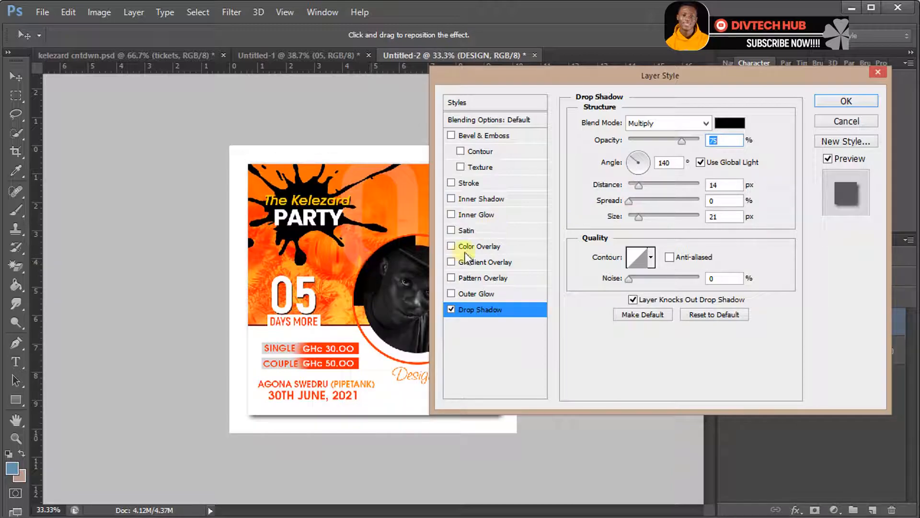
mouse_move(639, 217)
mouse_down()
mouse_move(610, 218)
mouse_move(631, 217)
mouse_up()
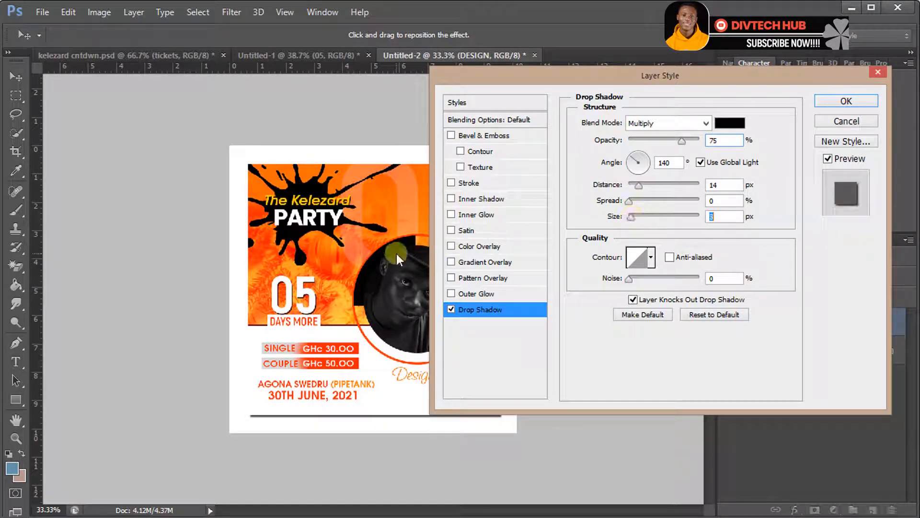
drag(407, 348, 407, 355)
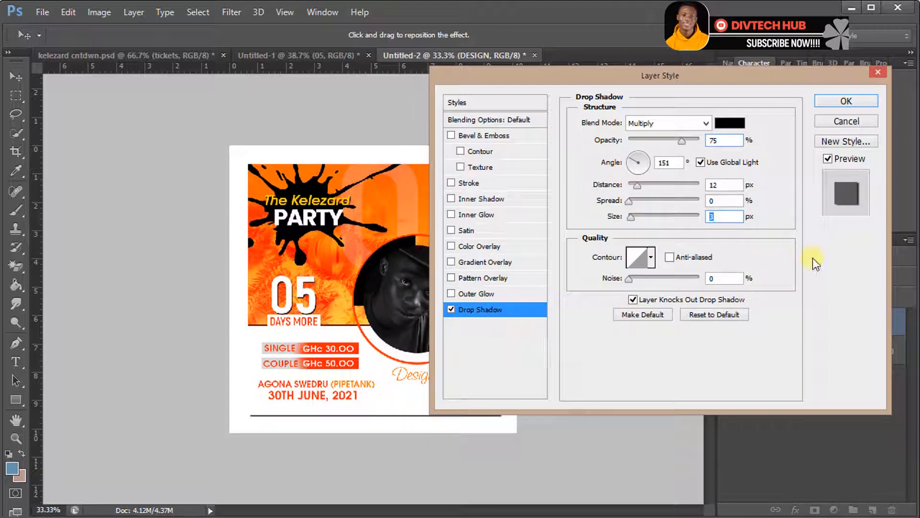
drag(632, 218, 634, 217)
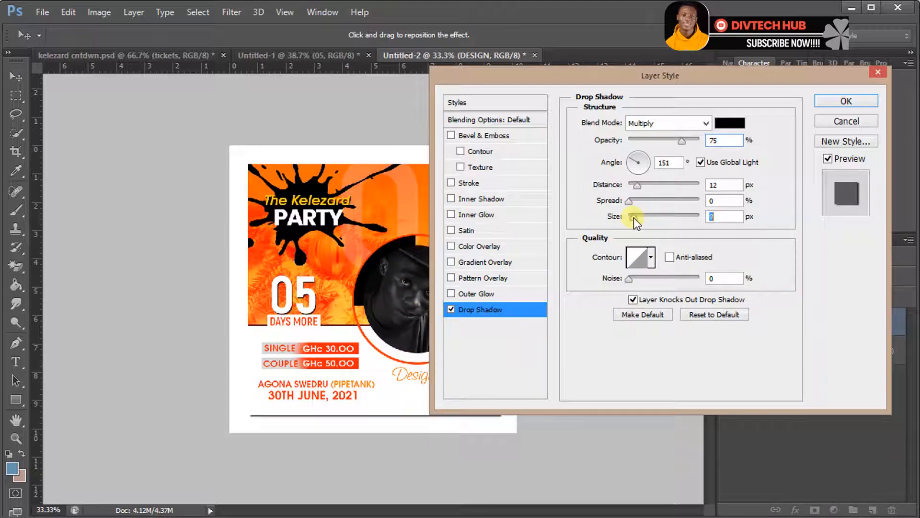
click(845, 102)
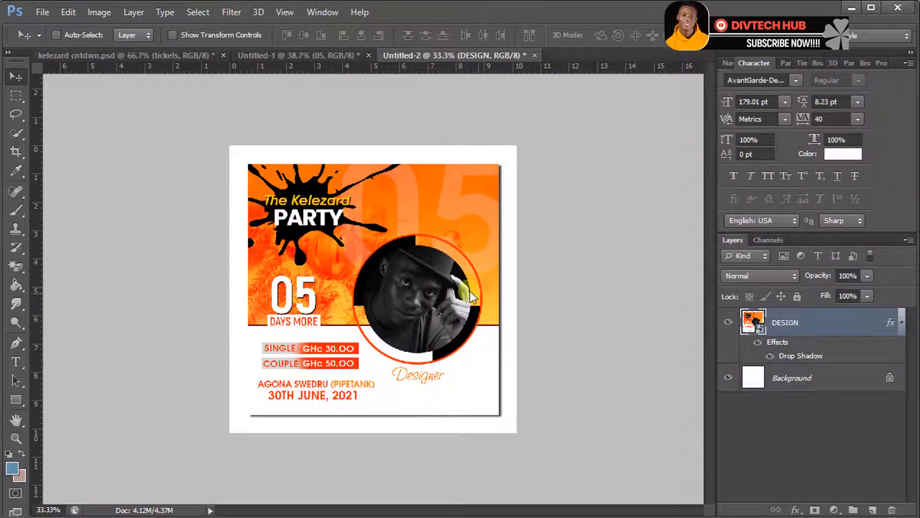
Step: Move the placed flyer slightly upward to leave more white space beneath it
drag(401, 291, 399, 287)
key(Up)
key(Up)
key(Up)
key(Up)
key(Up)
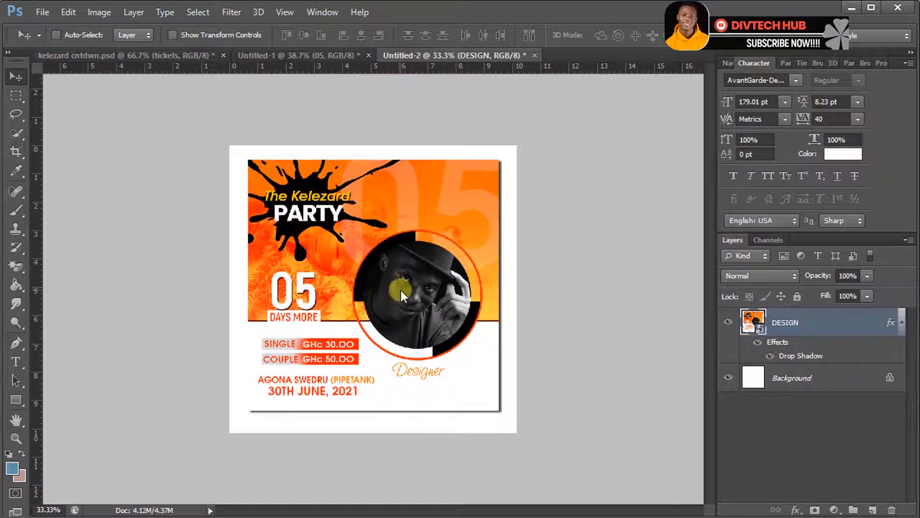
Step: Start a text line in the white margin below the flyer, sized about 8 pt and coloured grey #979797
click(14, 359)
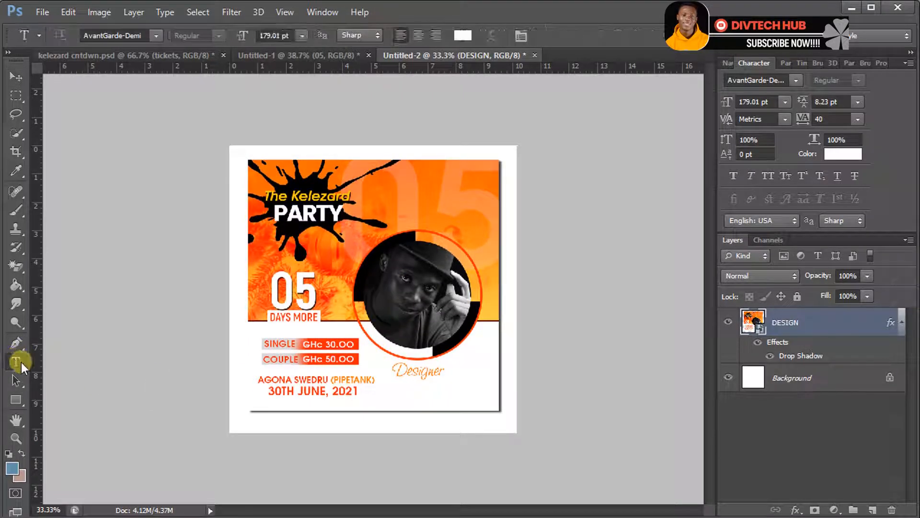
click(379, 421)
text(d)
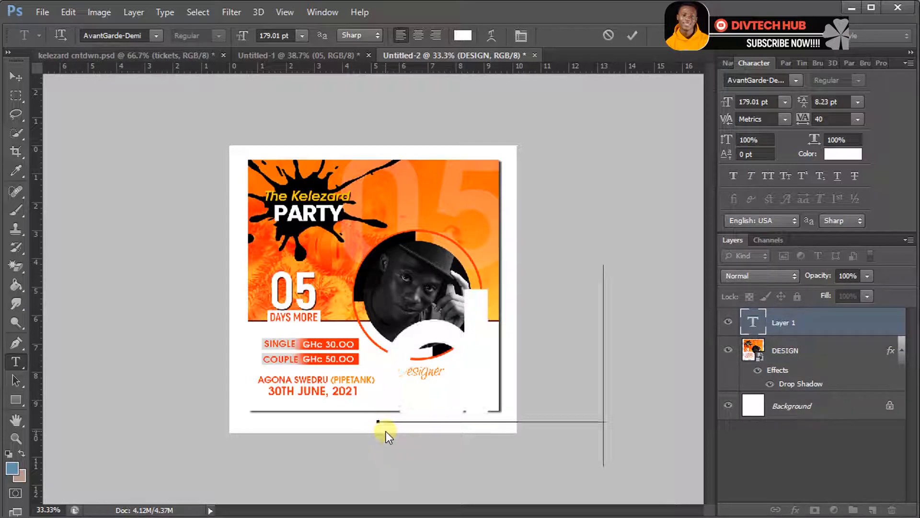
key(ctrl+a)
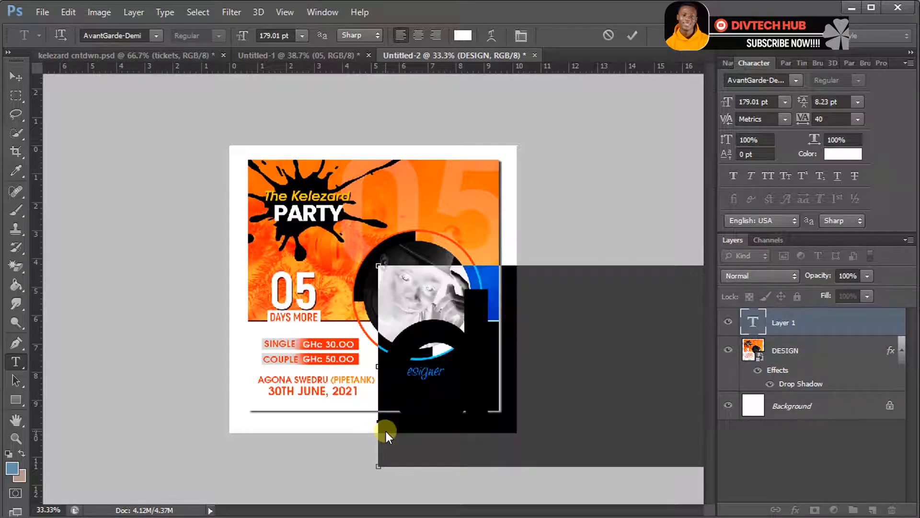
drag(240, 37, 154, 54)
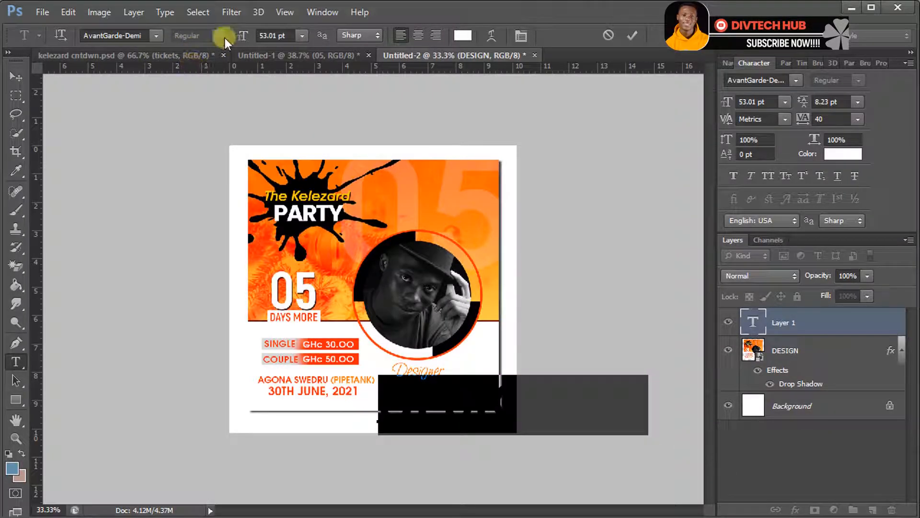
drag(243, 34, 208, 39)
click(459, 36)
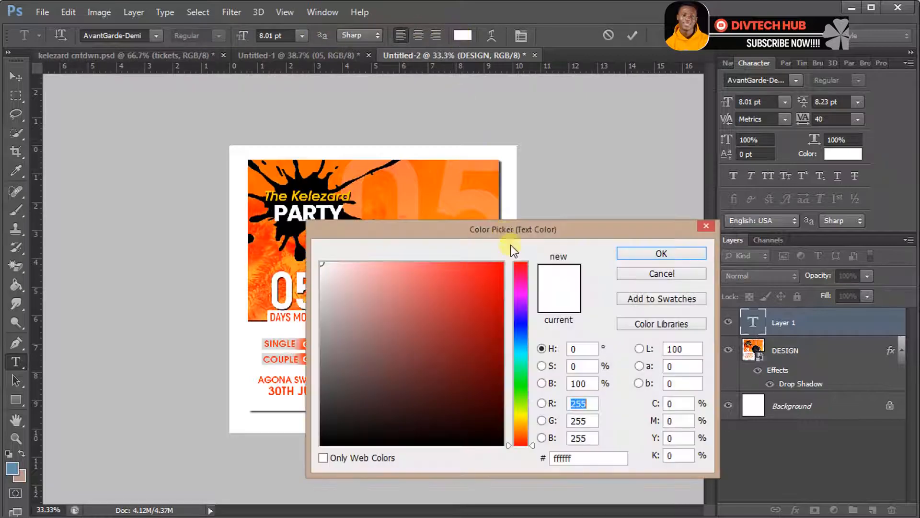
drag(321, 314, 318, 337)
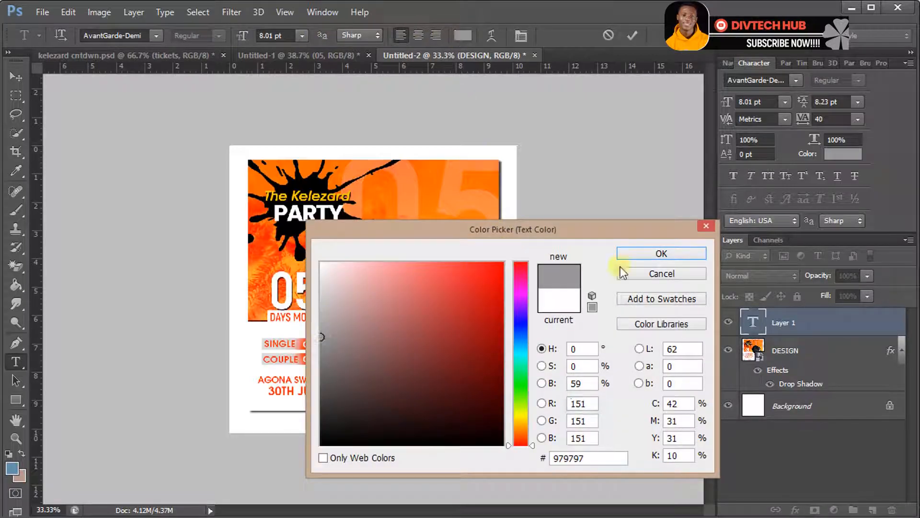
click(623, 253)
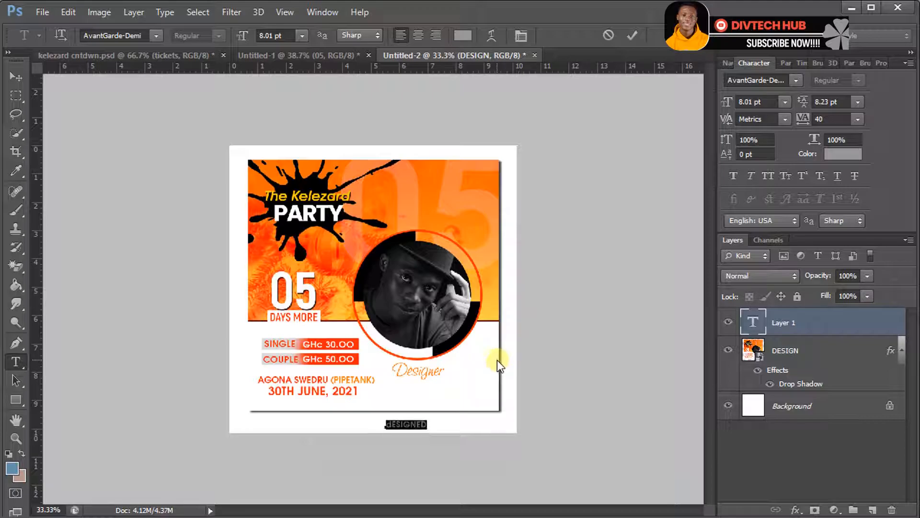
Step: Enter the credit "Designed By: Divtech Hub" and position it under the flyer's lower right corner
text(Designed By)
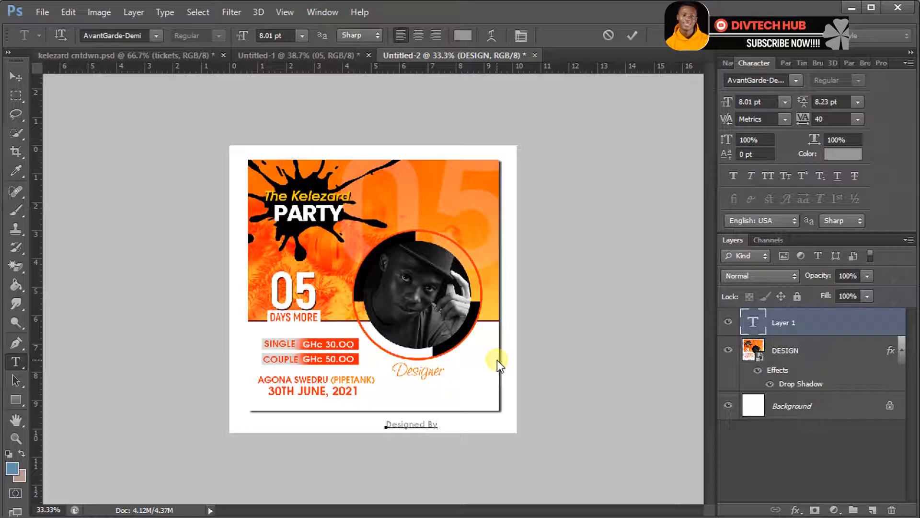
text(: Divtech Hub)
drag(547, 433, 560, 432)
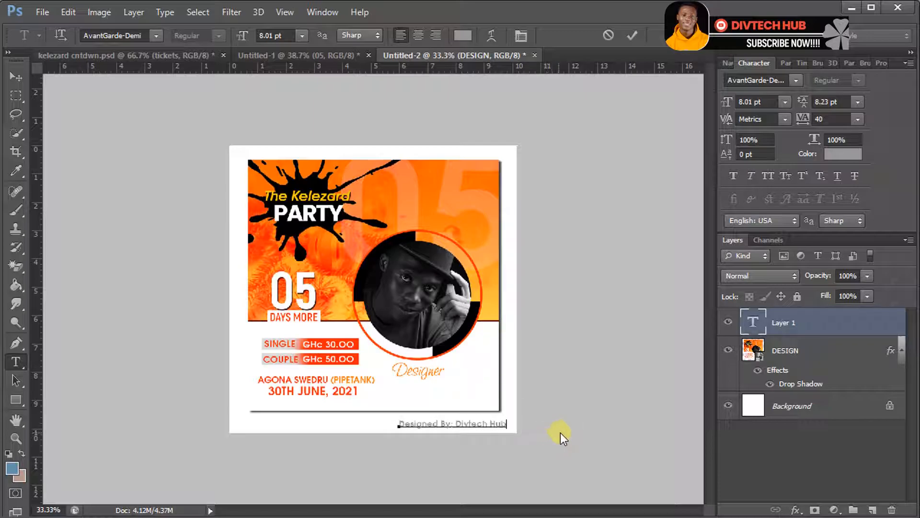
click(632, 36)
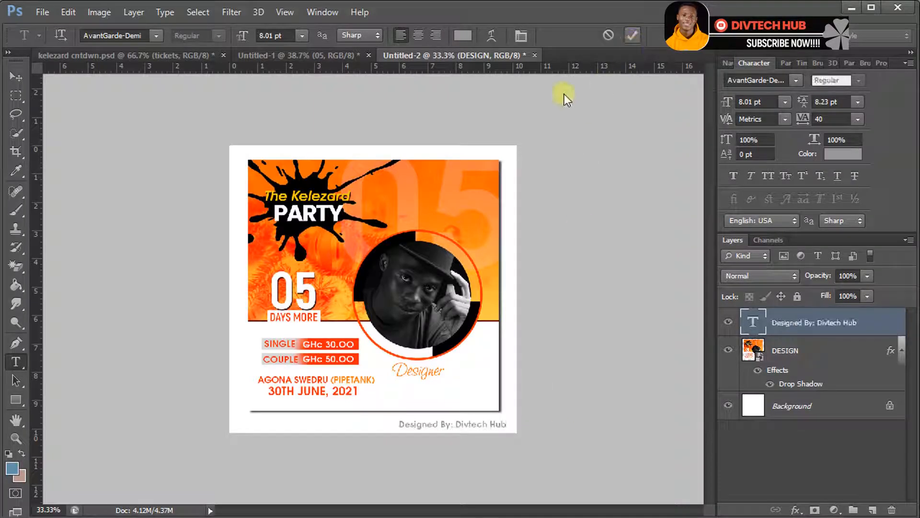
Step: Save a JPEG copy of the framed flyer as "design 02" in the PROJEST folder
click(31, 10)
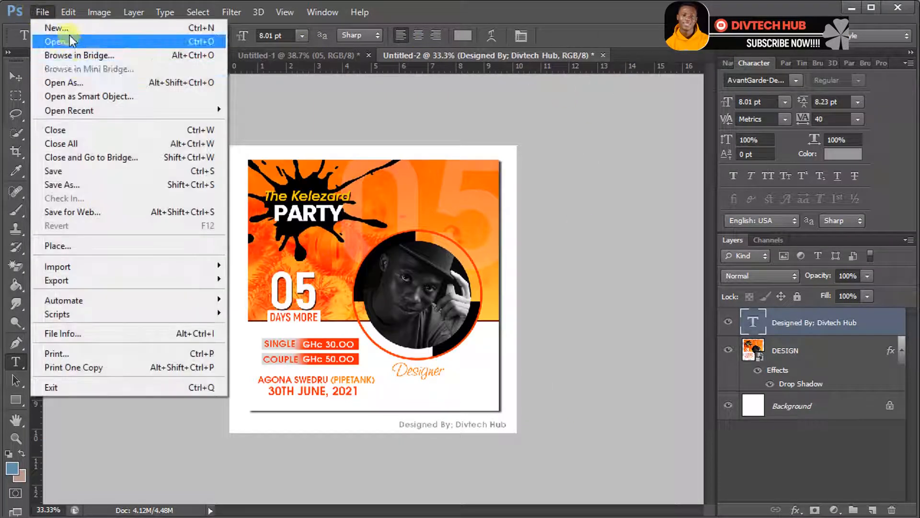
click(76, 180)
click(512, 327)
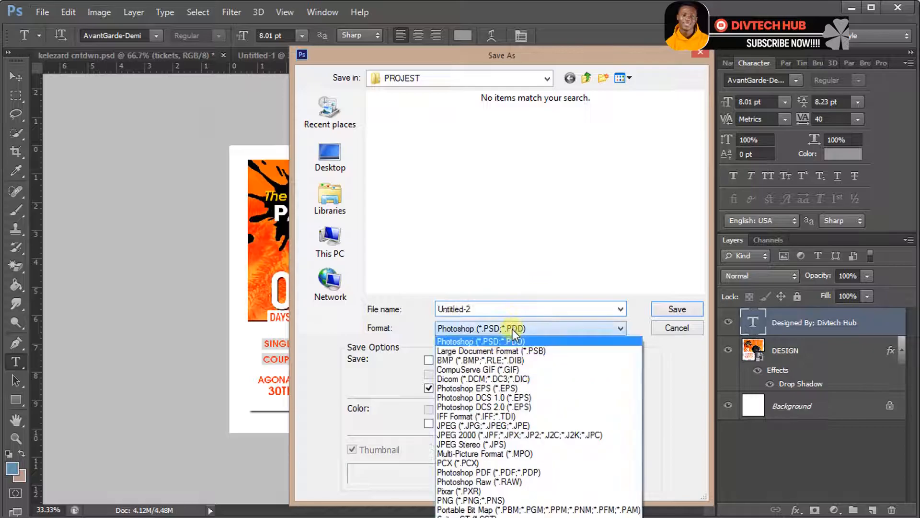
click(479, 425)
click(472, 314)
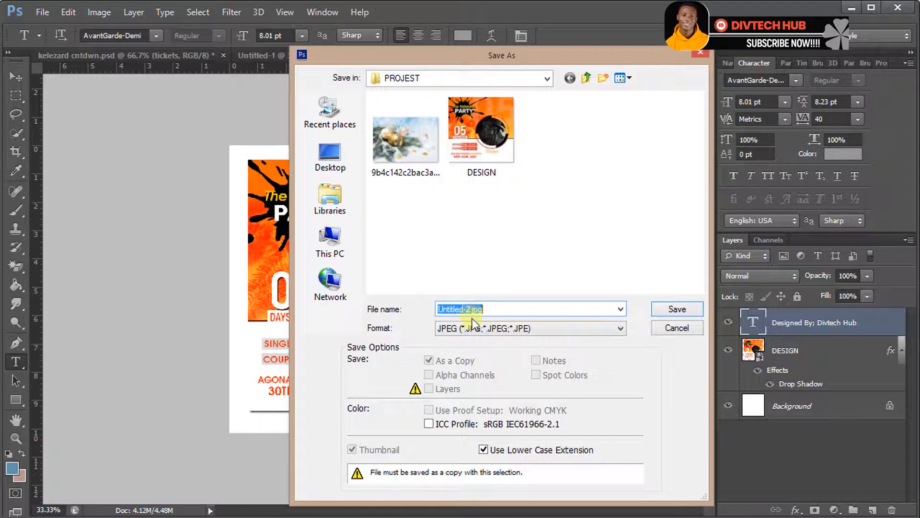
text(desig)
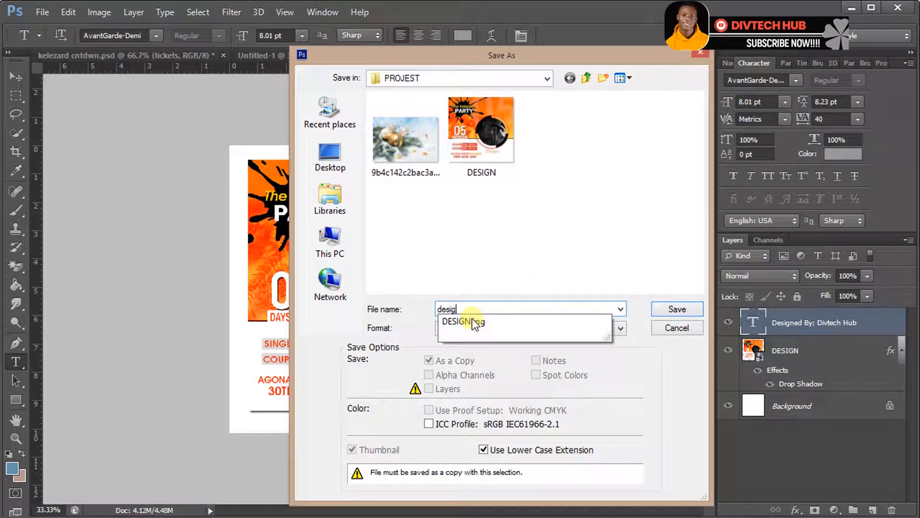
text(n -)
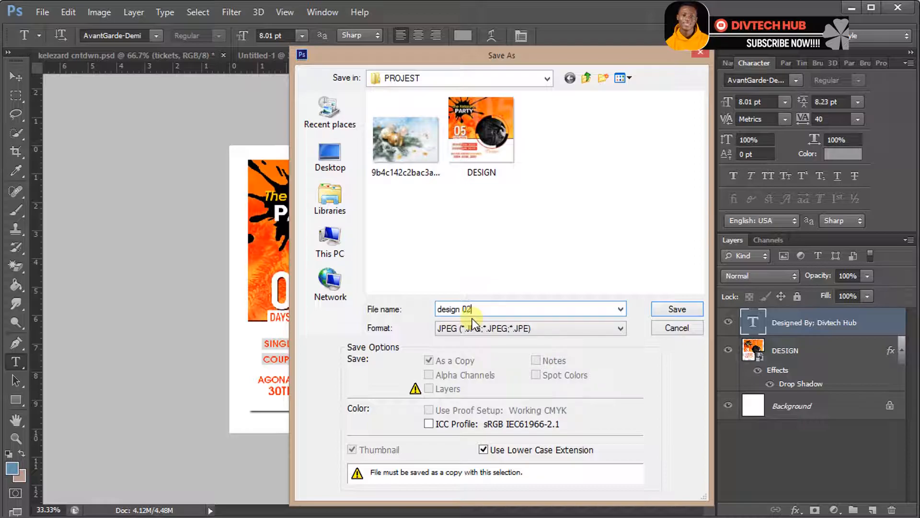
key(Return)
key(Return)
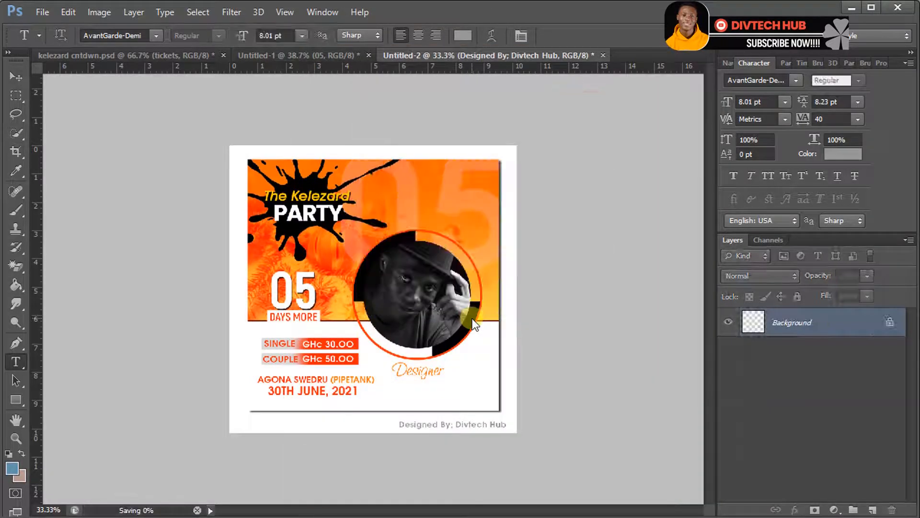
Step: Switch to File Explorer, open the PROJEST folder on the Desktop and view design 02 in a smaller photo viewer window
click(187, 517)
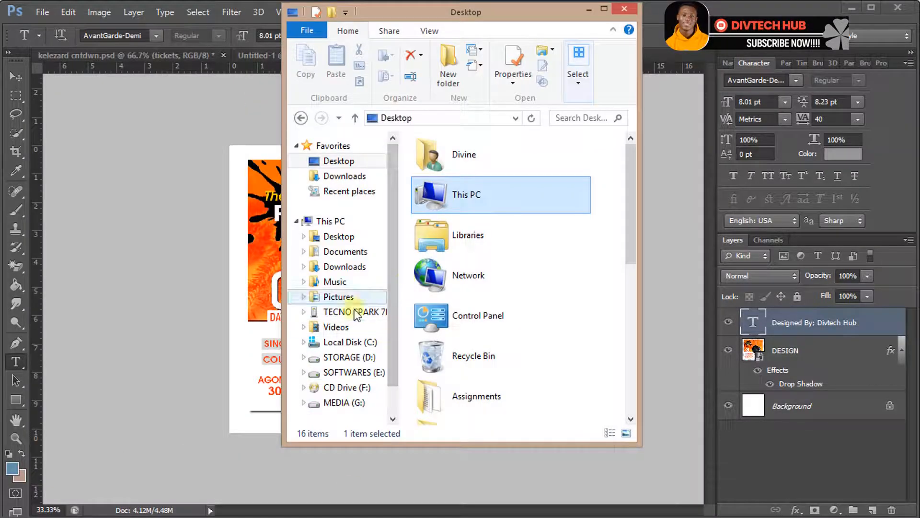
click(357, 238)
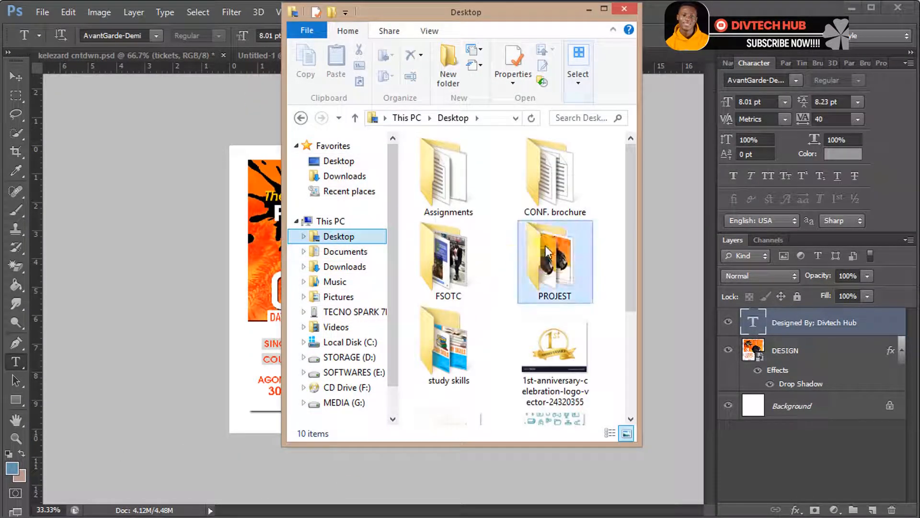
double_click(548, 251)
click(551, 207)
click(435, 289)
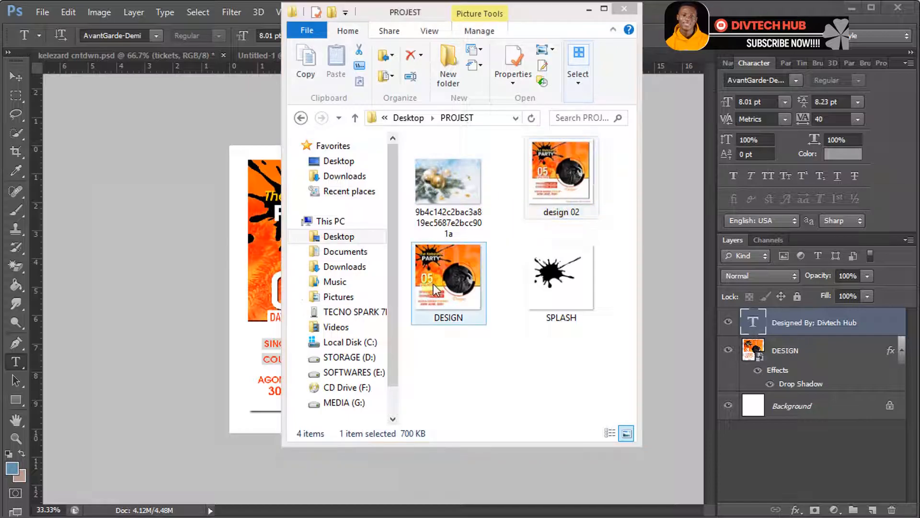
double_click(435, 289)
drag(341, 139, 470, 24)
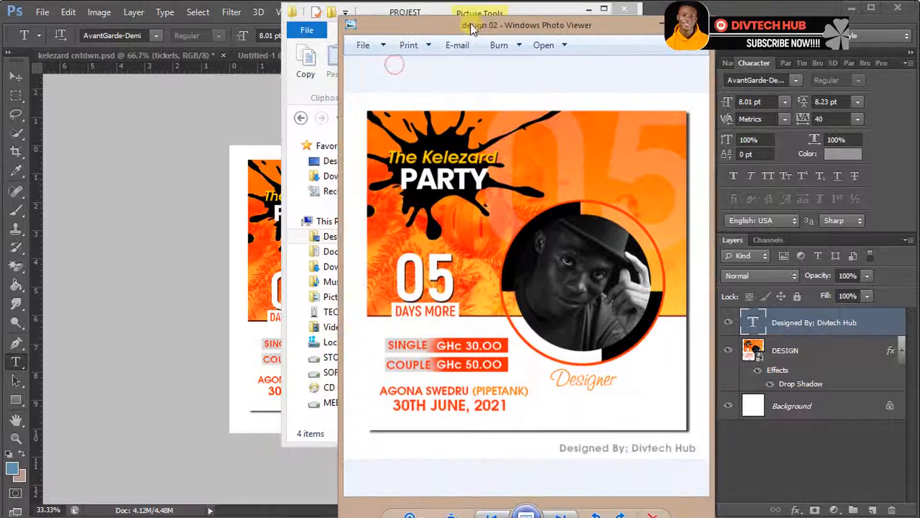
drag(337, 18, 428, 108)
Step: Open the DESIGN image in a second viewer window and arrange it beside design 02 for comparison
click(401, 222)
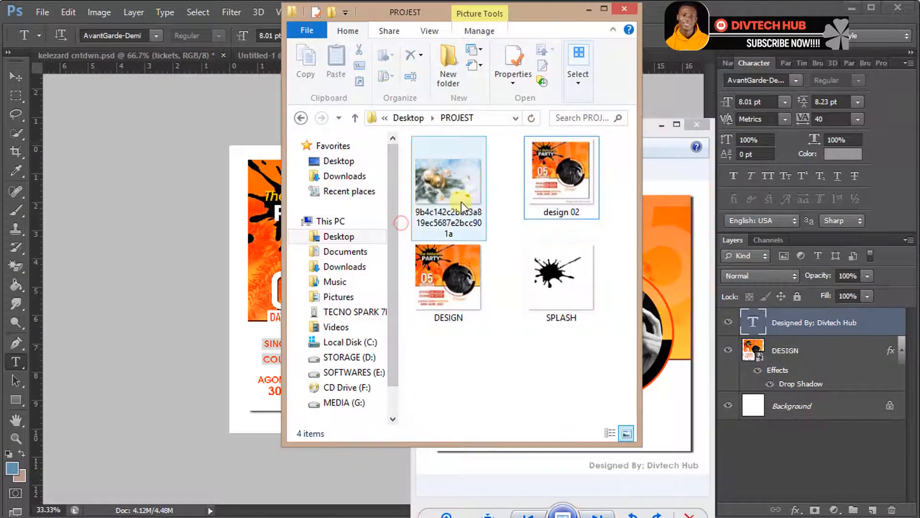
double_click(446, 280)
click(589, 9)
drag(608, 122, 679, 56)
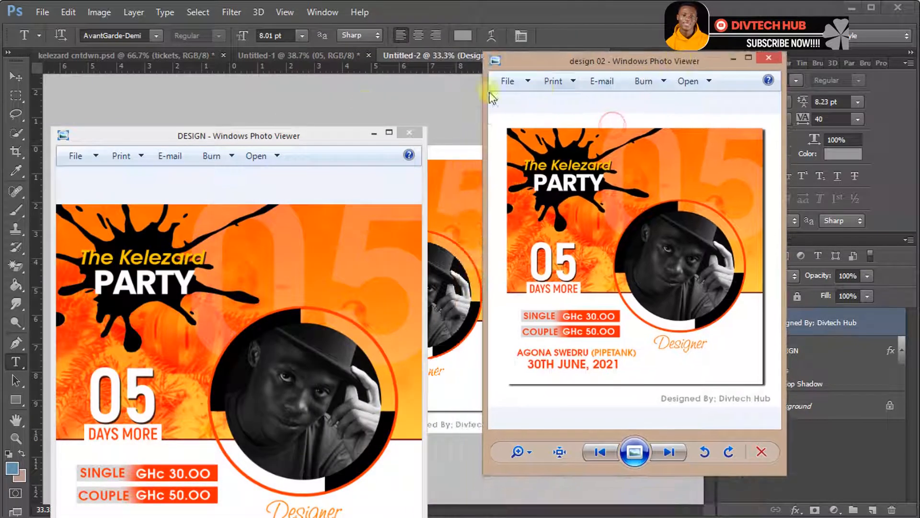
drag(61, 135, 314, 116)
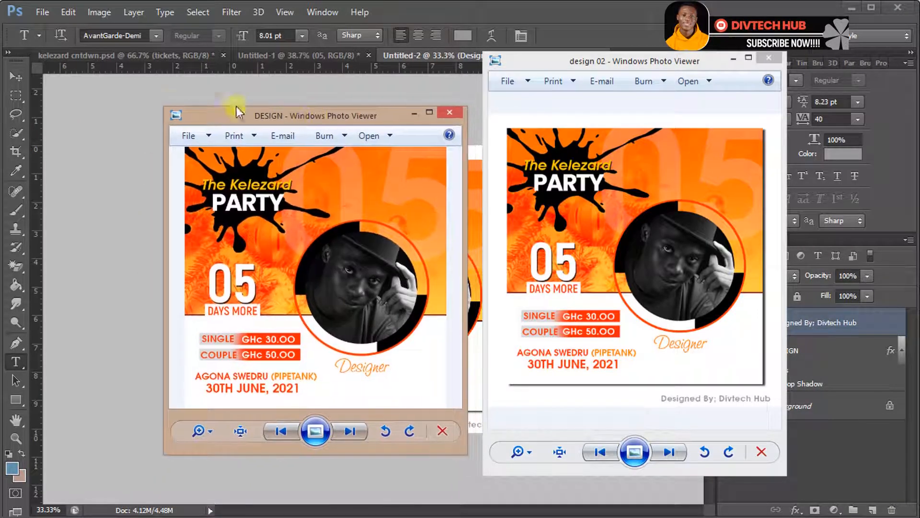
drag(163, 106, 132, 80)
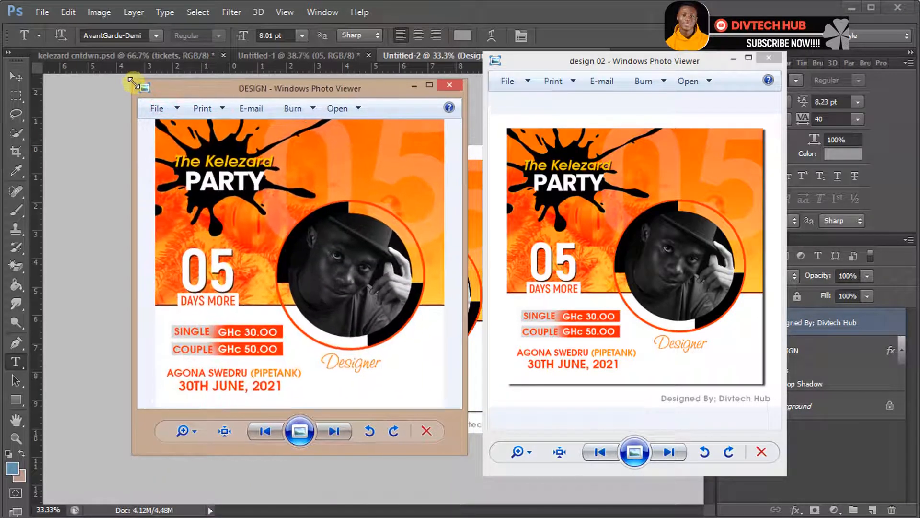
click(559, 245)
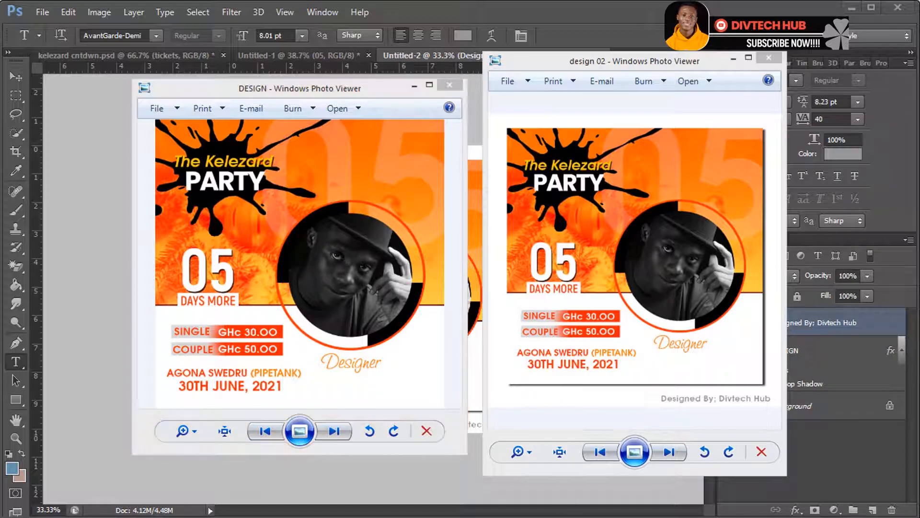